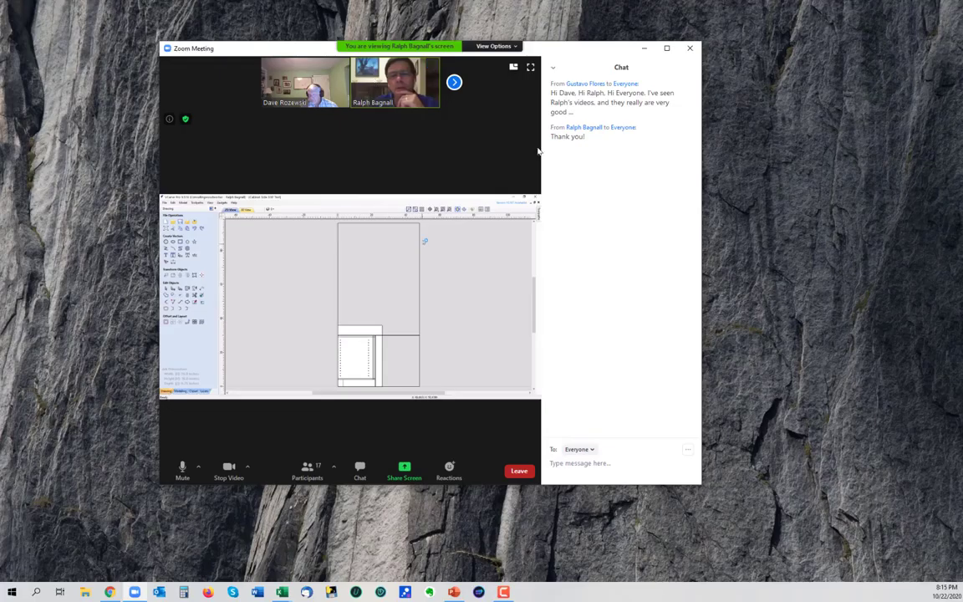
Step: Maximize the meeting window and delete the leftover sheet outline lines above and beside the cabinet side drawing
left_click(666, 47)
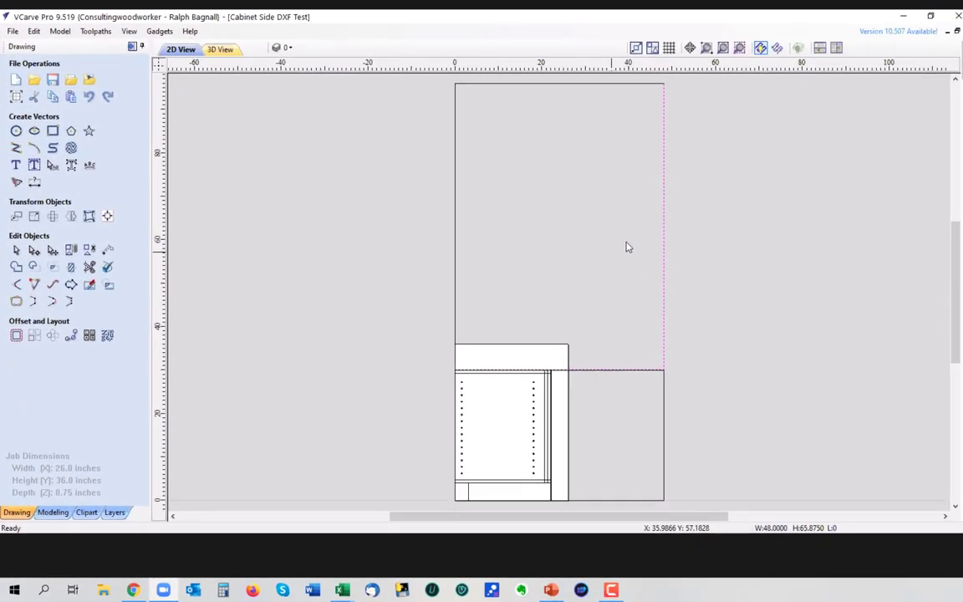
left_click(511, 228)
left_click(456, 236)
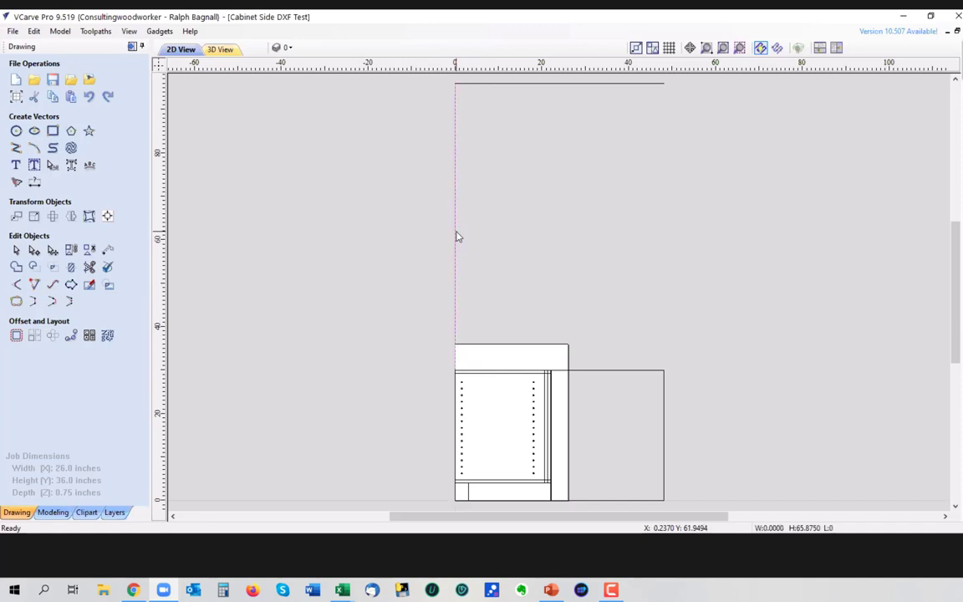
left_click(521, 83)
key("Delete")
left_click(617, 371)
key("Delete")
left_click(664, 404)
key("Delete")
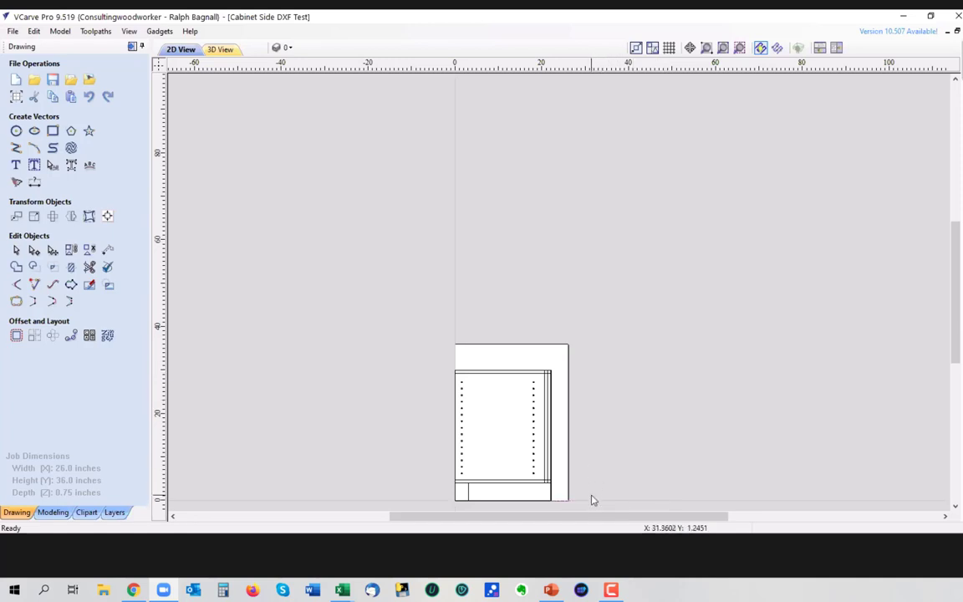
Step: Delete the stray vertical line just outside the cabinet side's right edge
scroll(655, 368, "up", 3)
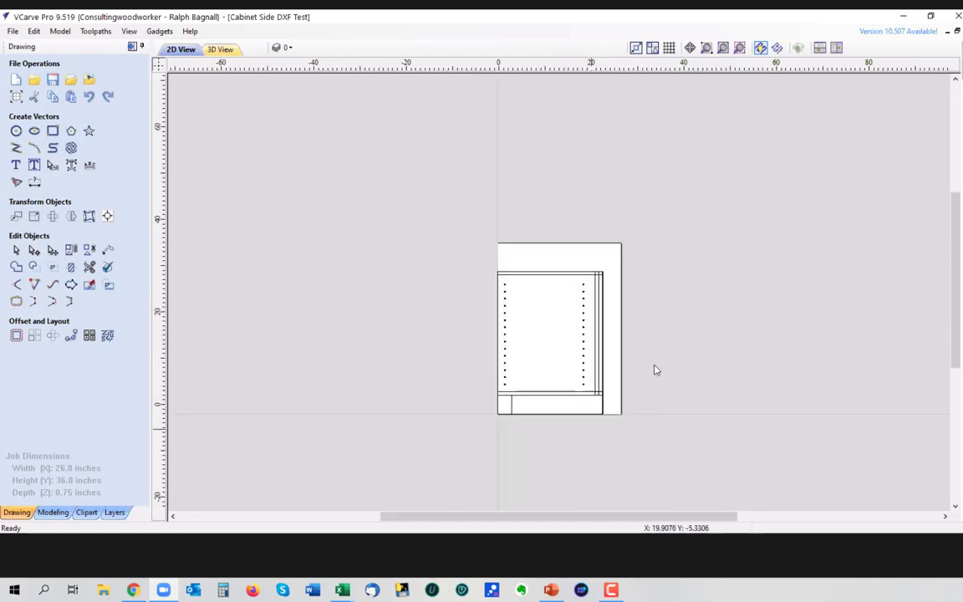
scroll(673, 361, "up", 1)
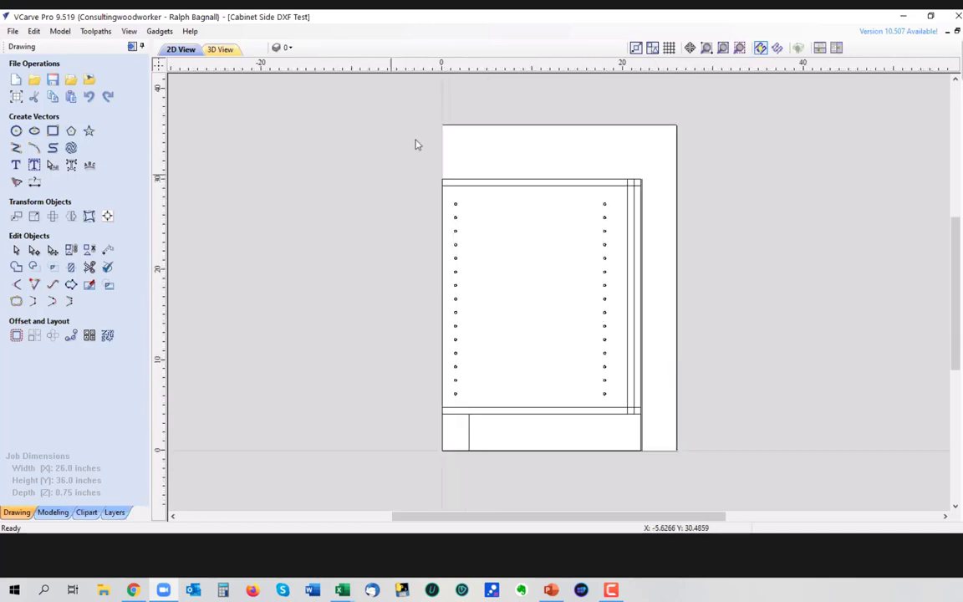
left_click_drag(437, 170, 658, 452)
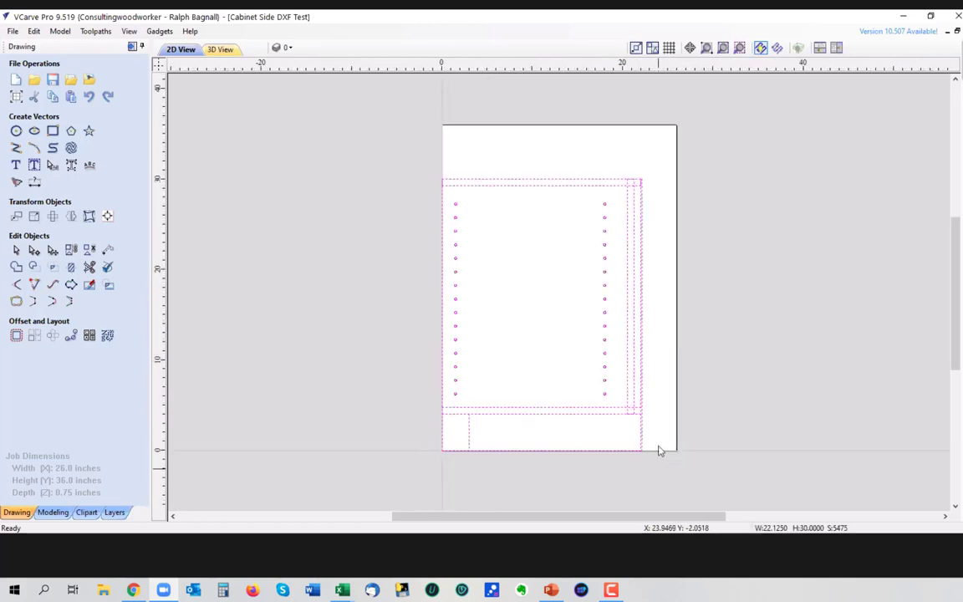
left_click(644, 330)
left_click(660, 328)
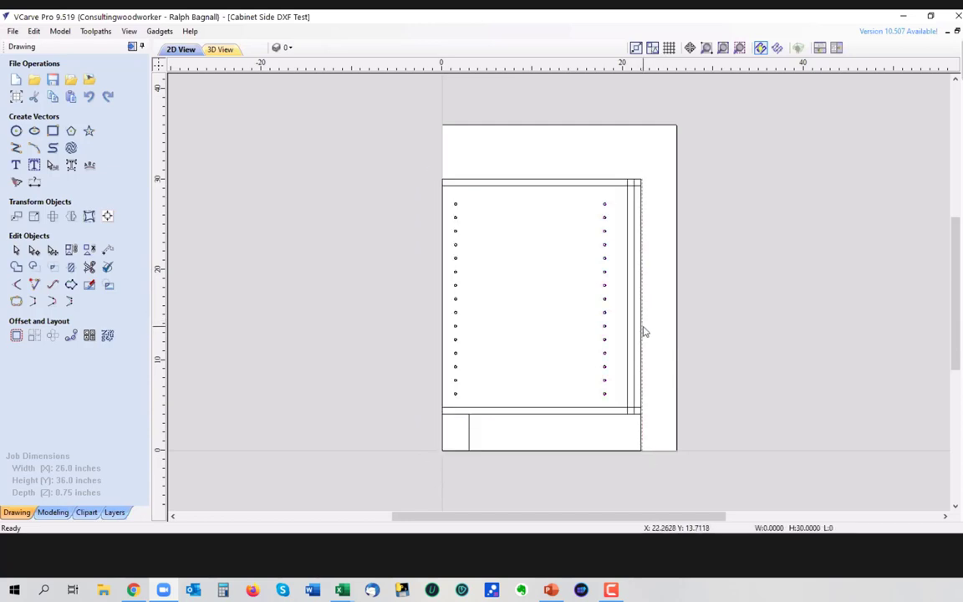
left_click(505, 211)
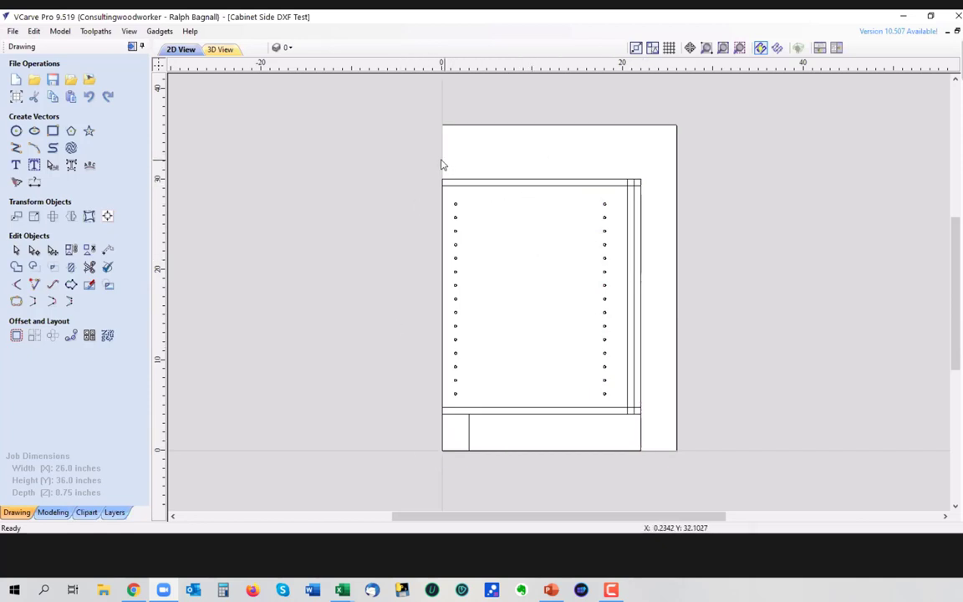
Step: Center the complete cabinet side drawing, including its shelf-pin holes, in the material both horizontally and vertically
mouse_move(409, 168)
left_mouse_down()
mouse_move(589, 196)
mouse_move(666, 477)
mouse_move(658, 478)
left_mouse_up()
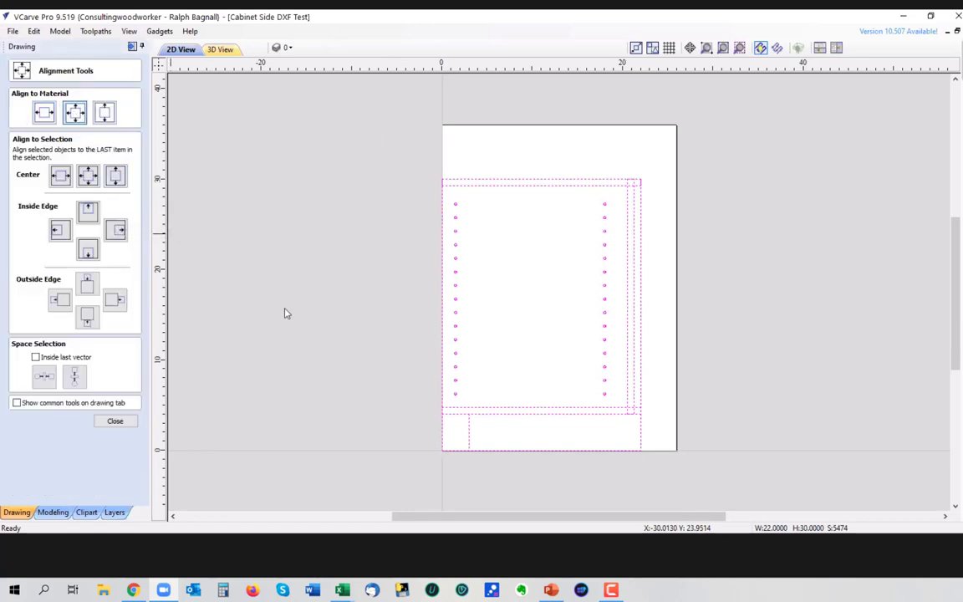
left_click(94, 171)
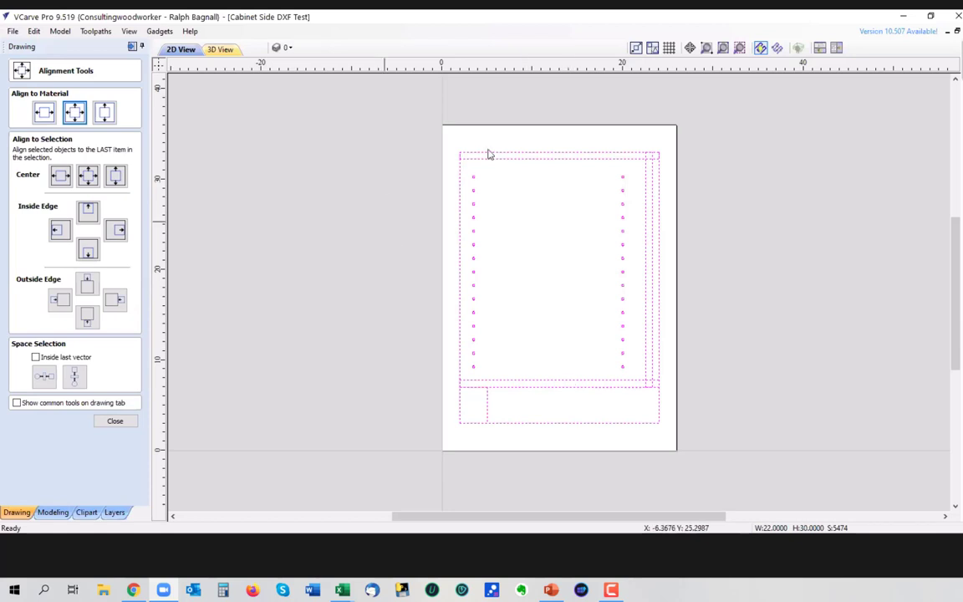
left_click(115, 422)
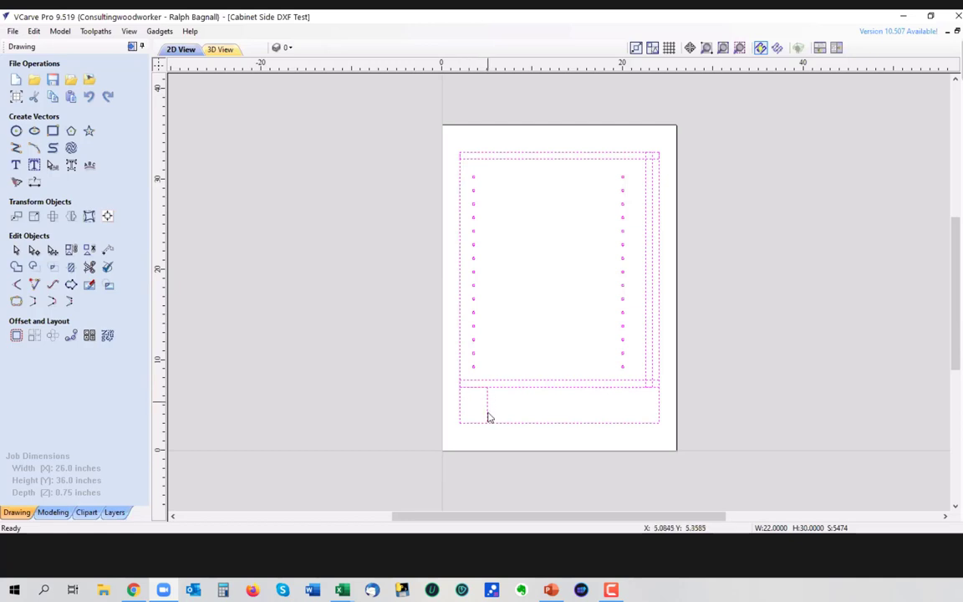
Step: Trim away the outline segments at the lower-left corner to form the toe-kick notch, rejoining the trimmed sections
left_click(432, 386)
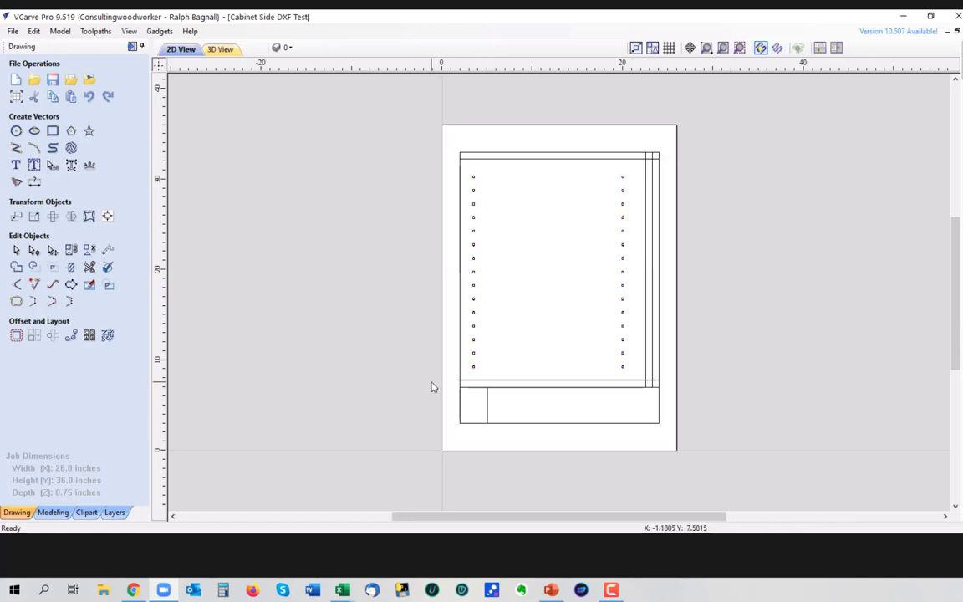
left_click(89, 267)
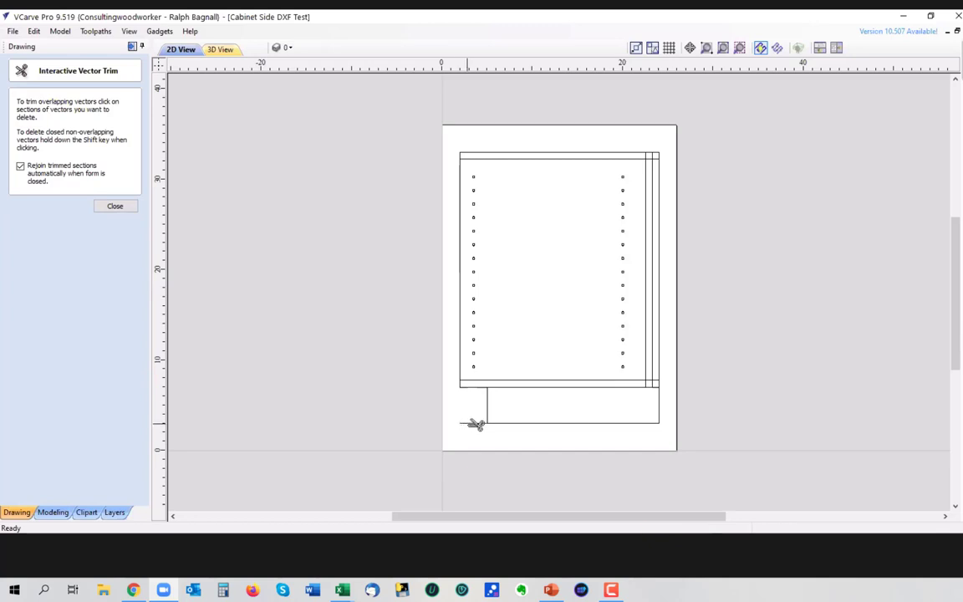
left_click(116, 207)
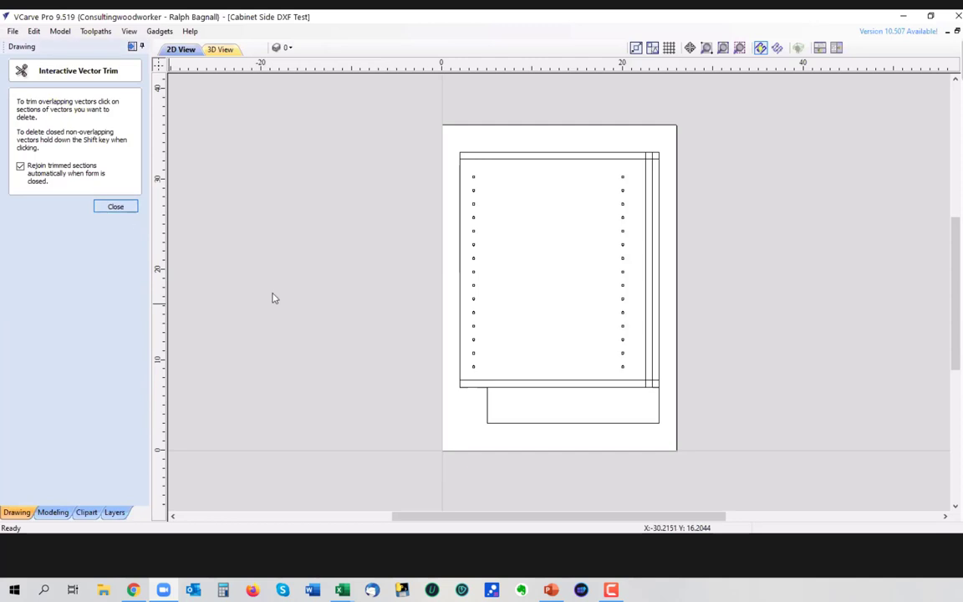
Step: Select the outline, a column of holes and individual dado lines to examine which vectors are still separate
left_click(489, 413)
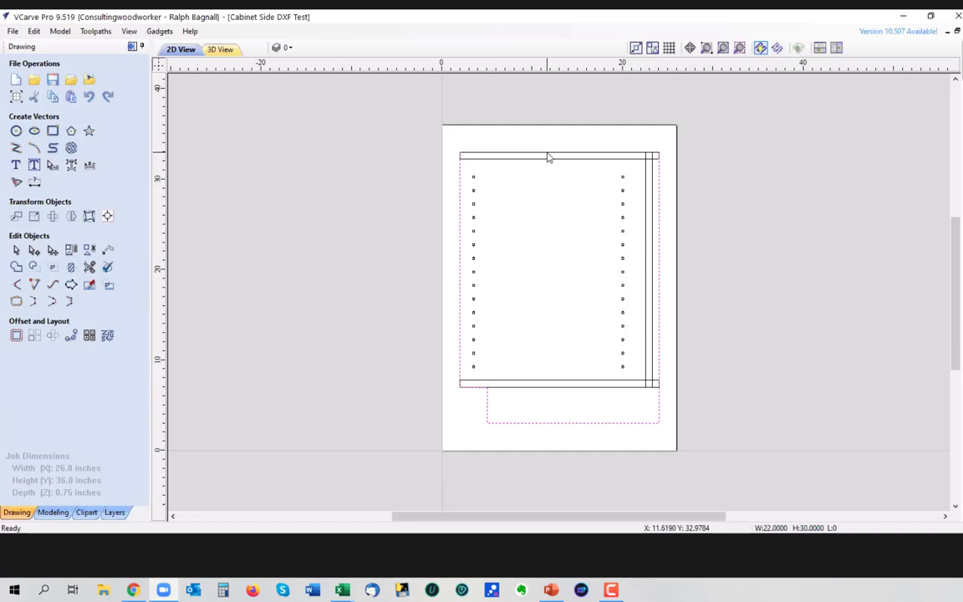
mouse_move(445, 142)
left_mouse_down()
mouse_move(568, 387)
mouse_move(591, 404)
mouse_move(585, 392)
left_mouse_up()
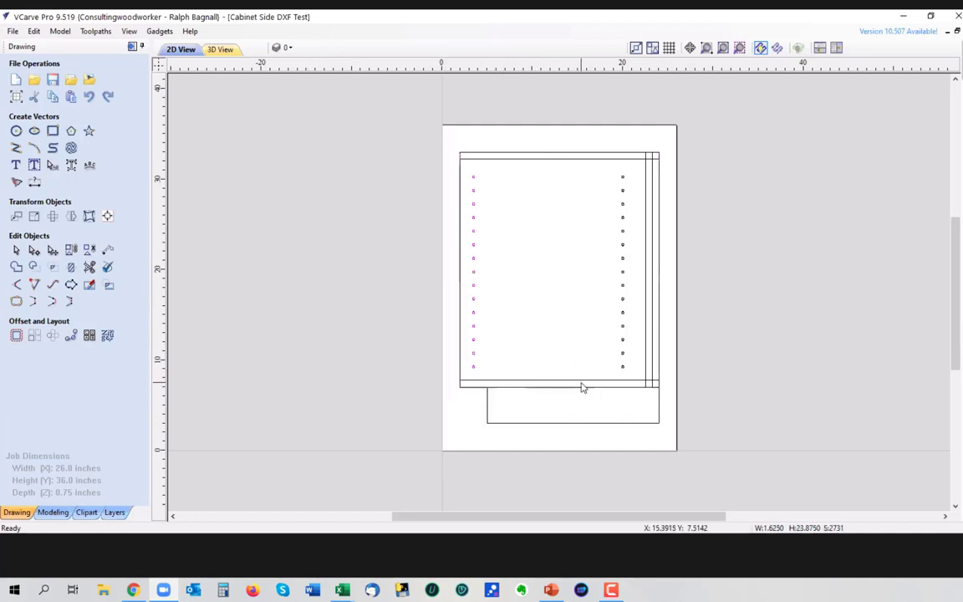
left_click(581, 383)
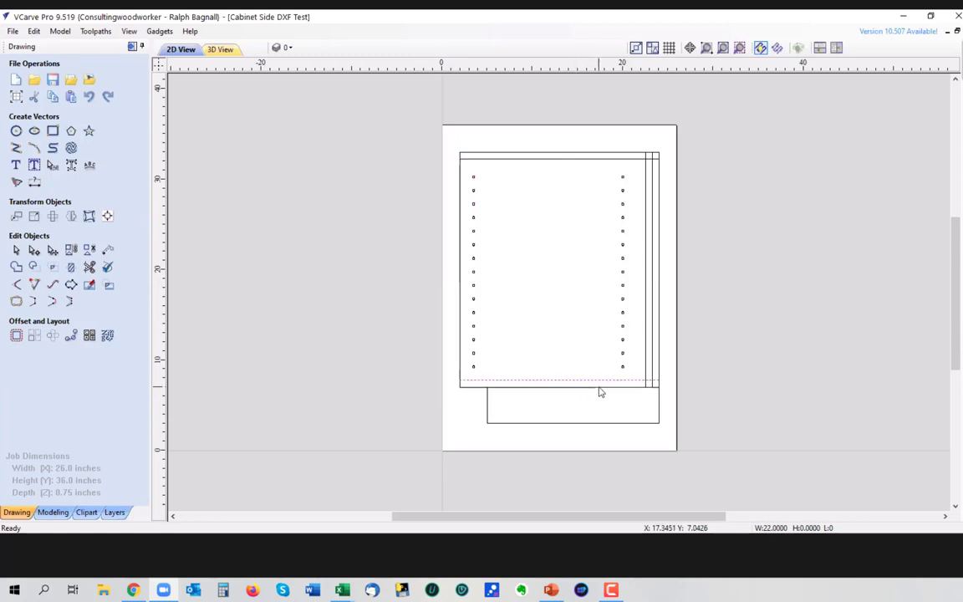
left_click(598, 388)
left_click(646, 371)
left_click(652, 371)
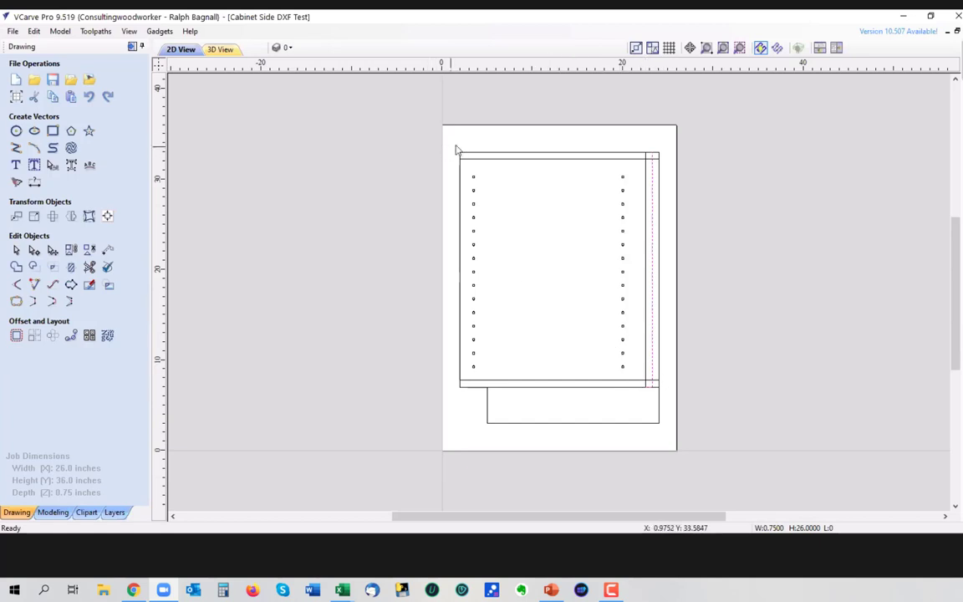
Step: Join all of the cabinet side's open vectors with a 0.04 inch tolerance
left_click_drag(449, 140, 477, 180)
mouse_move(540, 211)
left_mouse_down()
mouse_move(634, 436)
mouse_move(667, 444)
left_mouse_up()
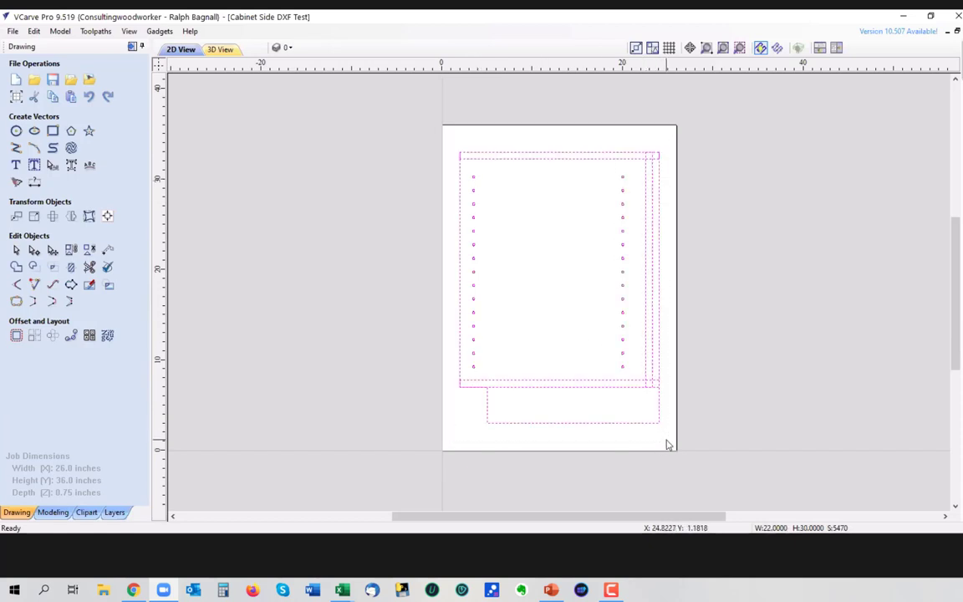
left_click(16, 303)
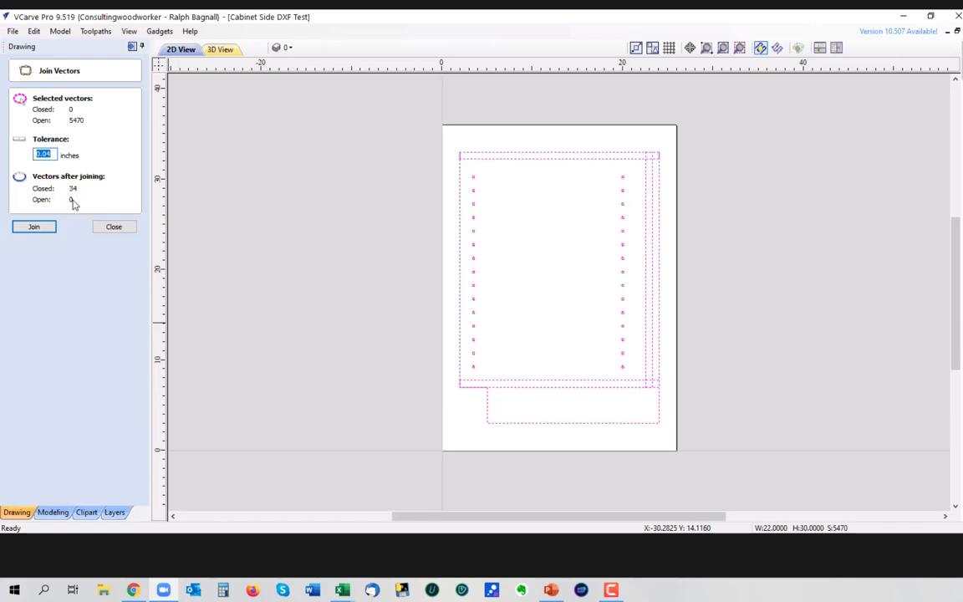
left_click(39, 229)
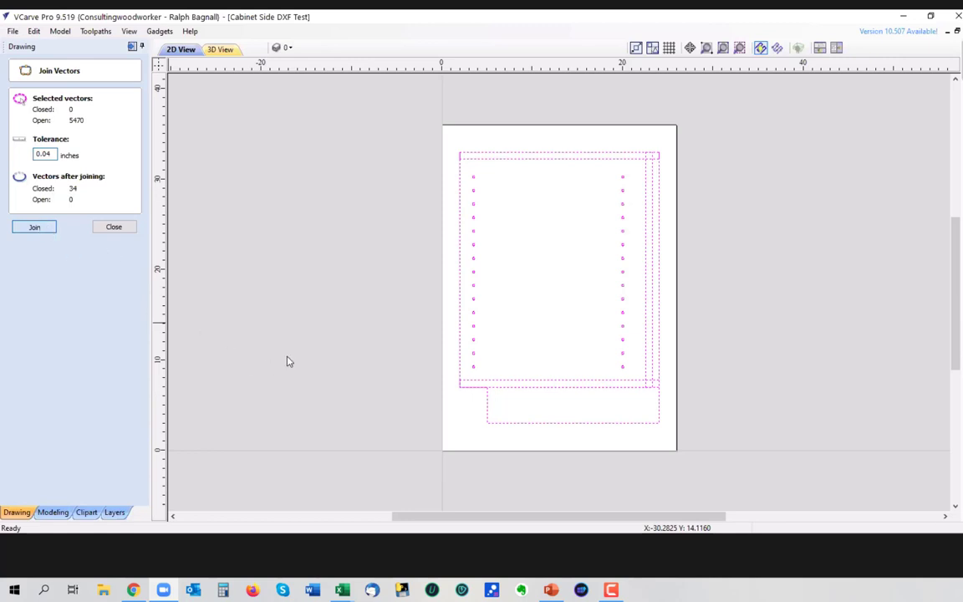
left_click(430, 345)
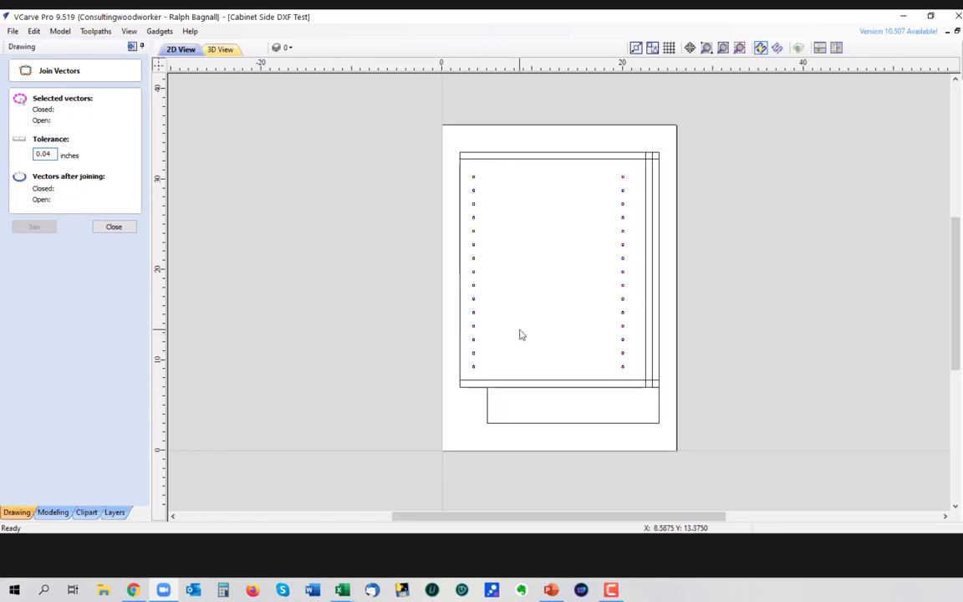
Step: Check the joined outline, dado rectangles and a shelf-pin hole as closed vectors, and leave the Join Vectors tool
left_click(547, 424)
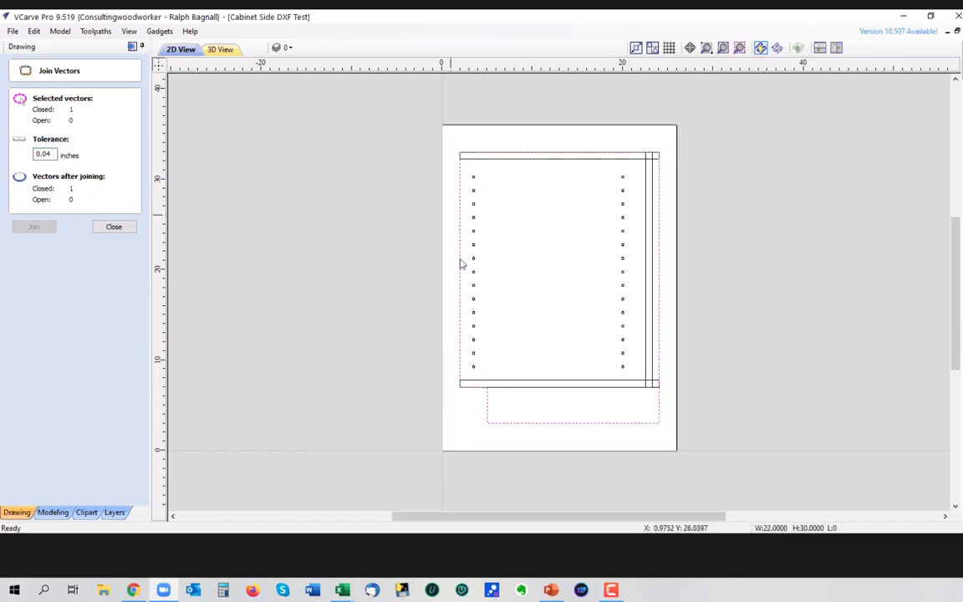
left_click(618, 393)
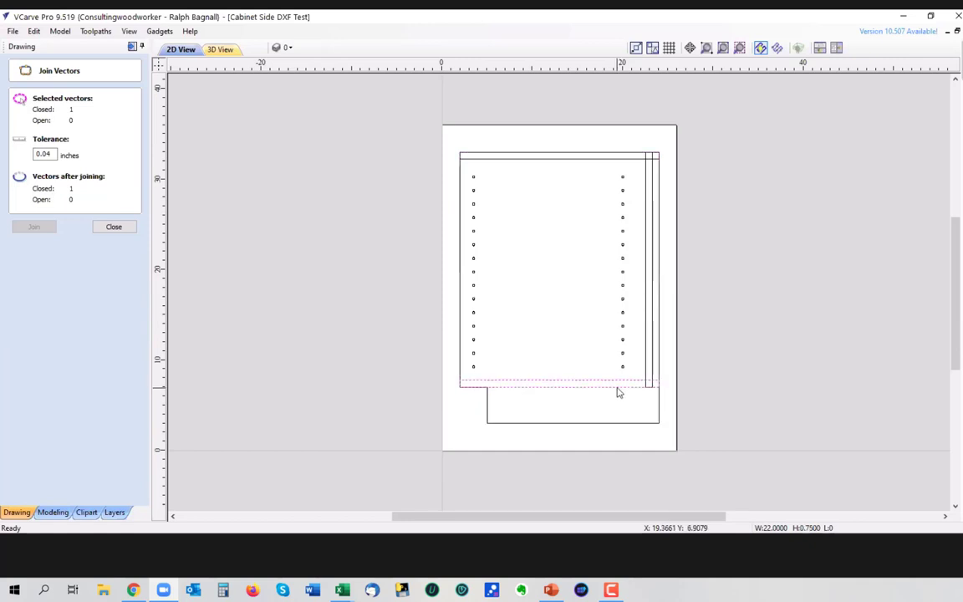
left_click(646, 370)
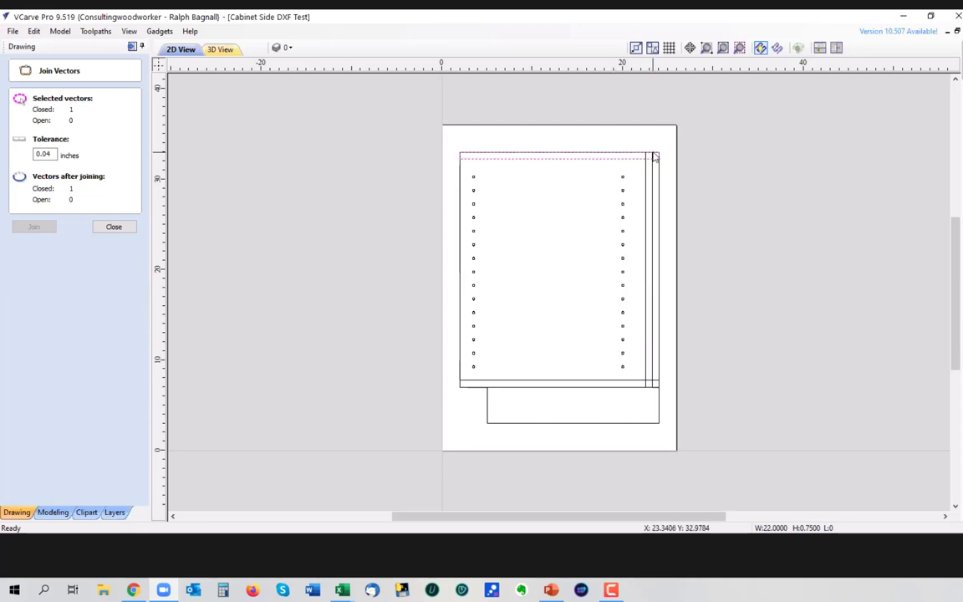
left_click(648, 156)
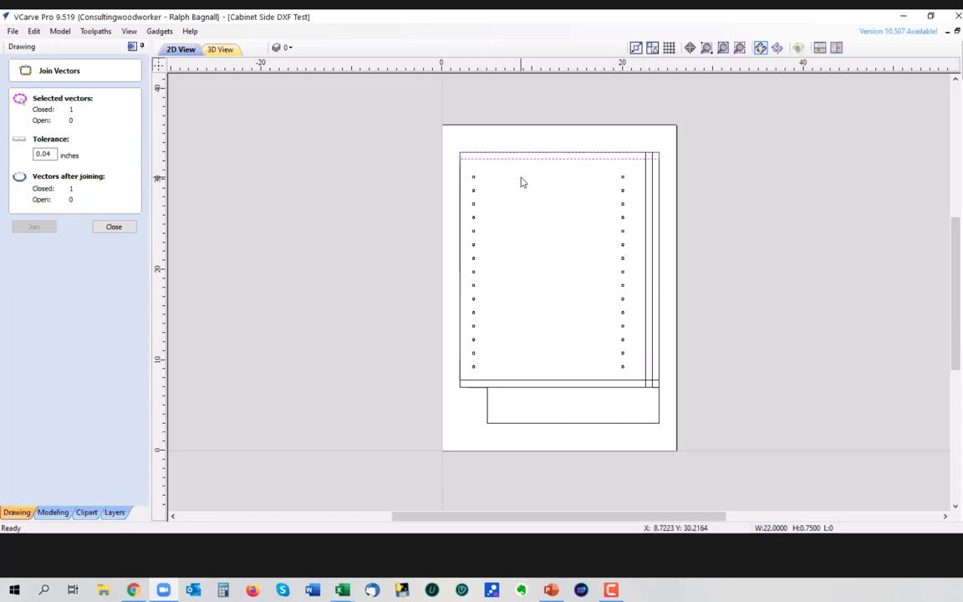
left_click(474, 183)
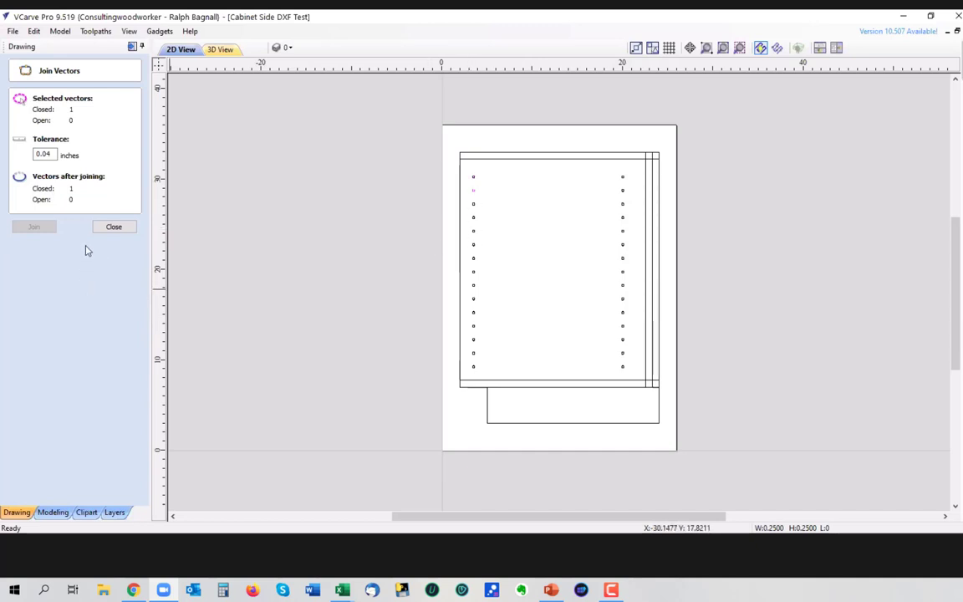
left_click(107, 230)
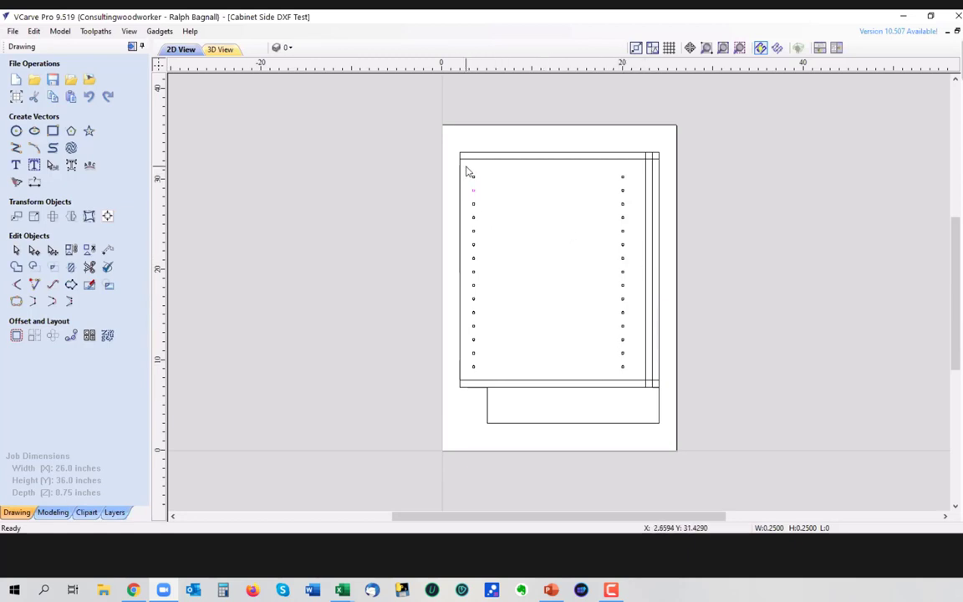
Step: Group both columns of shelf-pin holes and select the group
left_click_drag(468, 171, 633, 377)
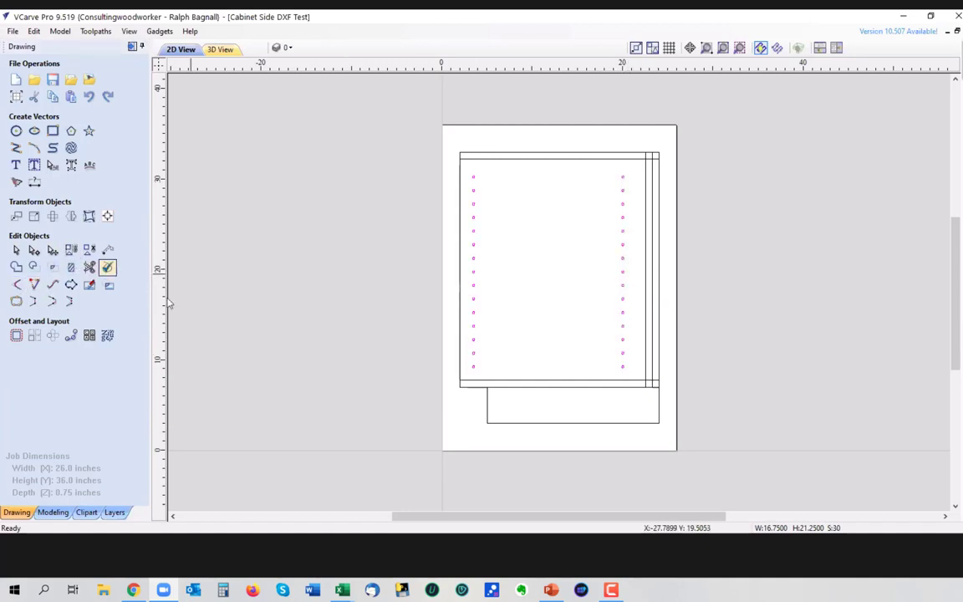
left_click(412, 317)
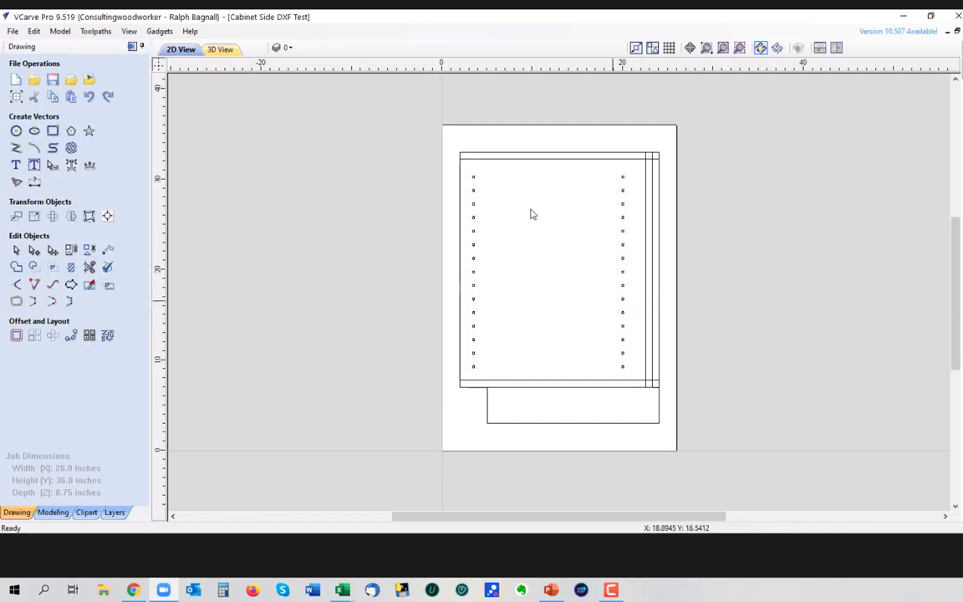
left_click(472, 192)
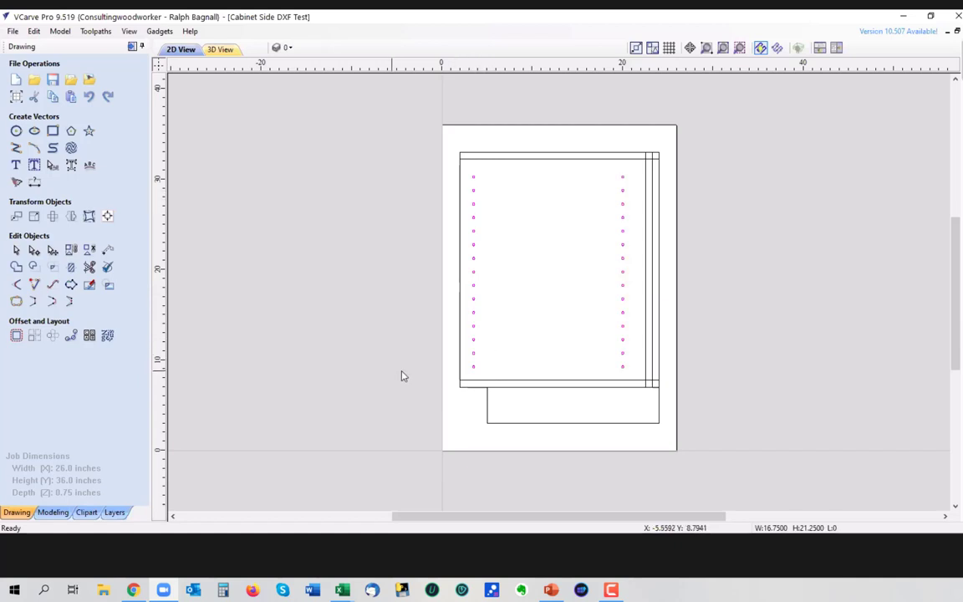
Step: Group the horizontal top and bottom dado rectangles and select the vertical rectangle near the right edge
left_click(502, 385)
left_click(501, 385)
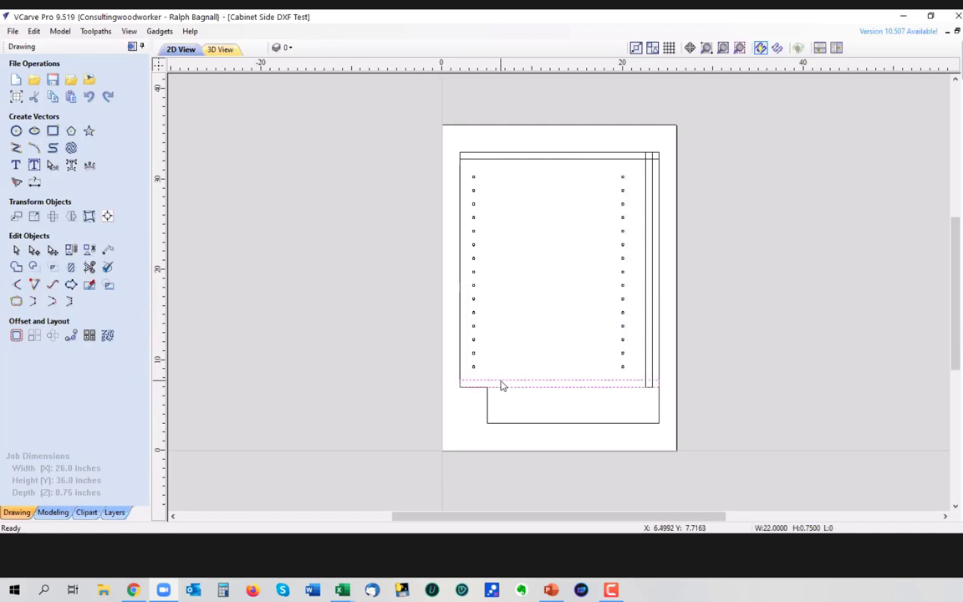
left_click(545, 162)
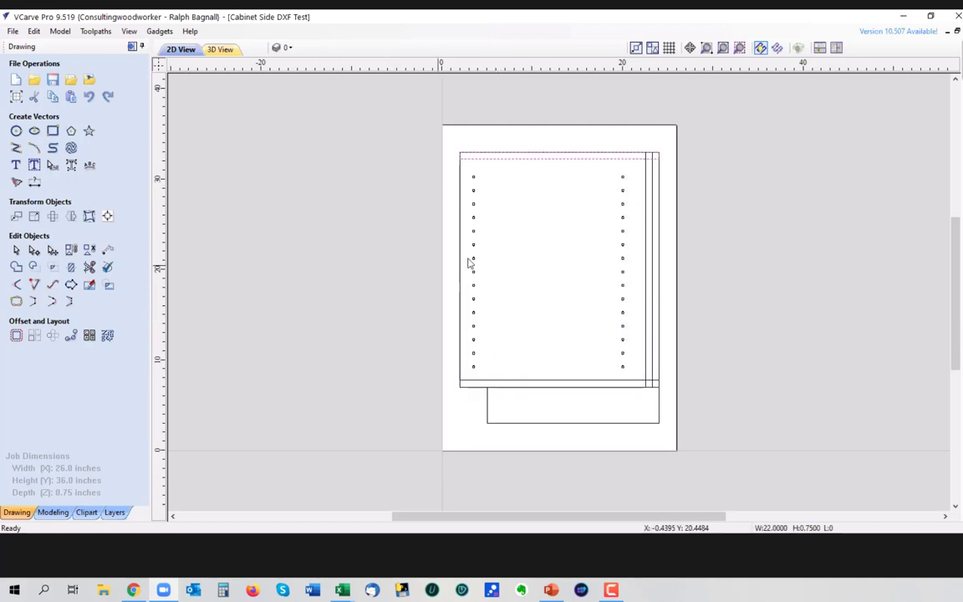
left_click(526, 385, "shift")
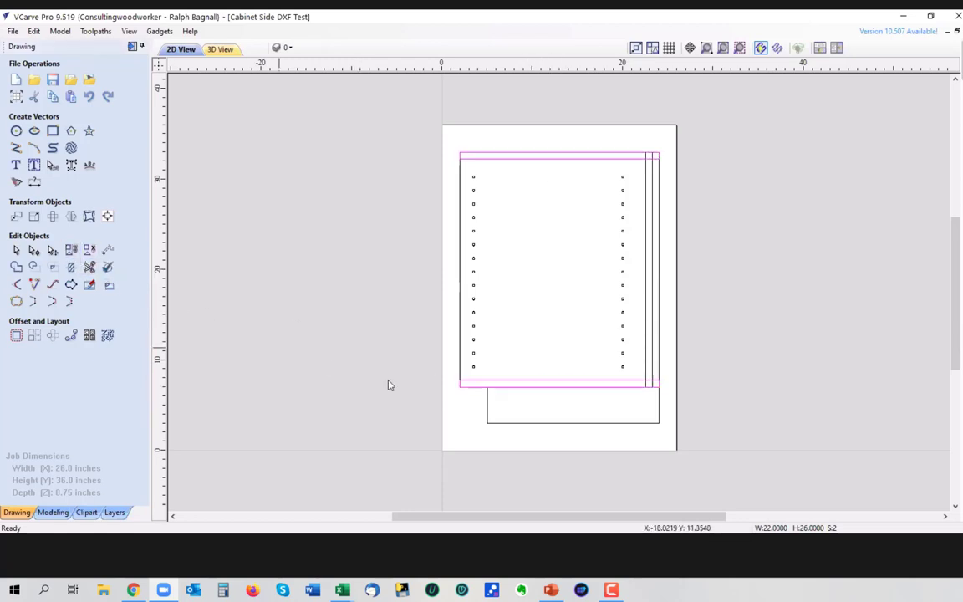
left_click(647, 354)
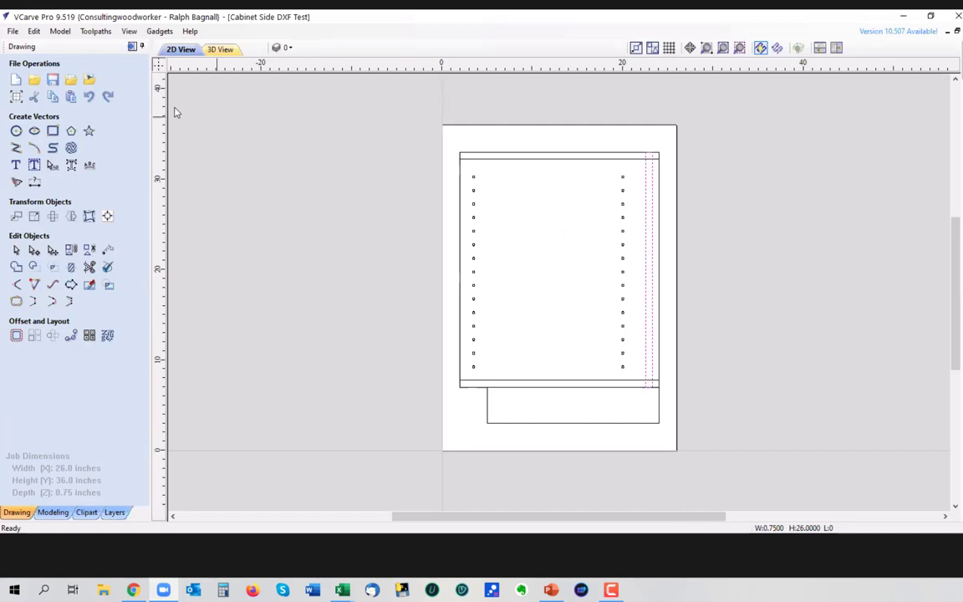
Step: Bring up the toolpath operations and select both columns of shelf-pin holes
left_click(132, 47)
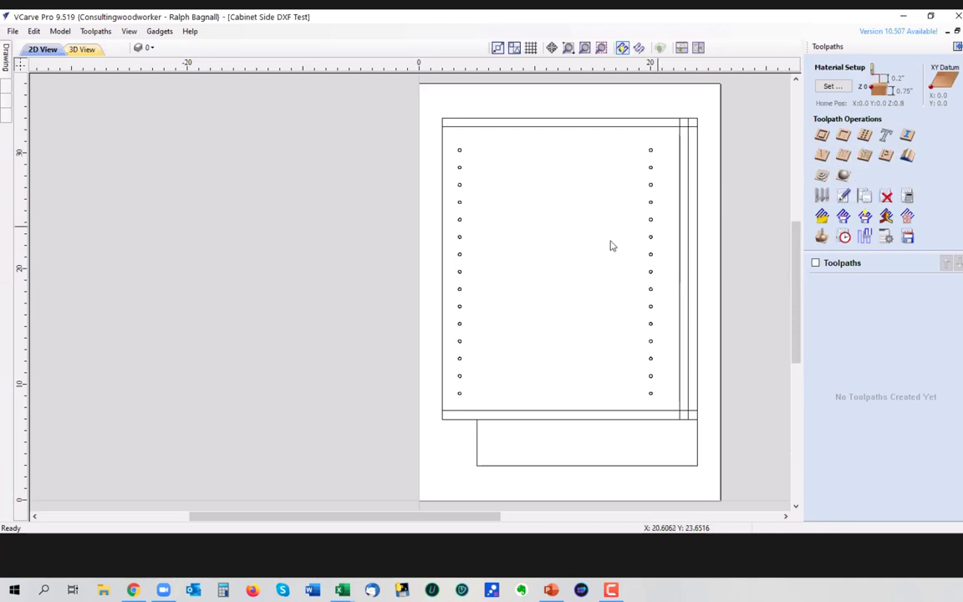
left_click_drag(452, 146, 658, 402)
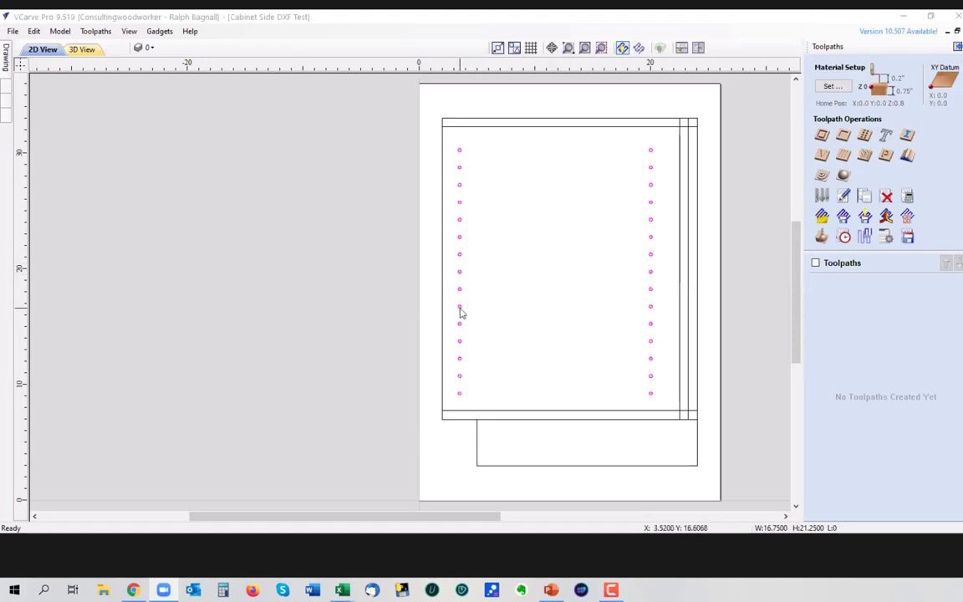
left_click(866, 139)
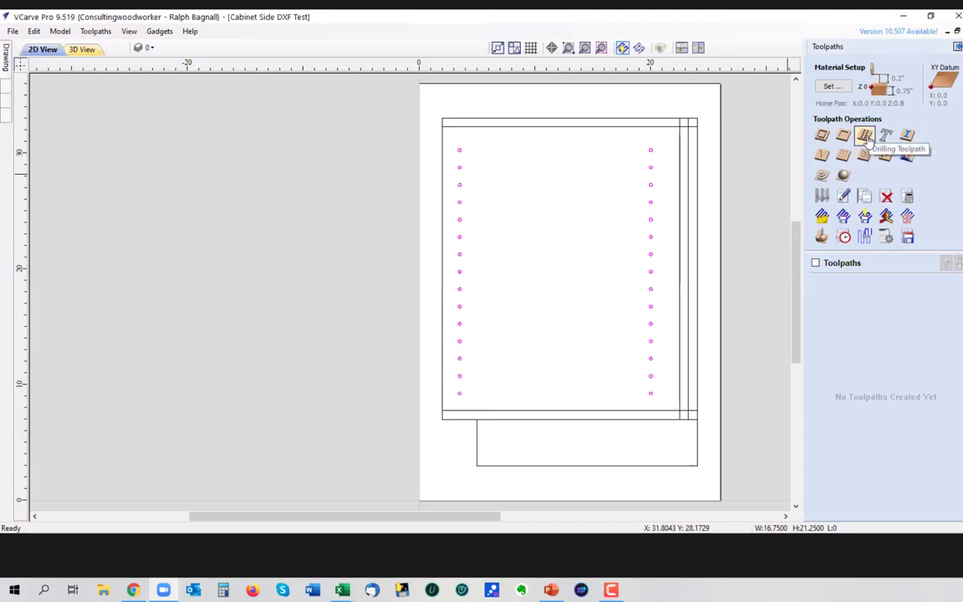
left_click(866, 138)
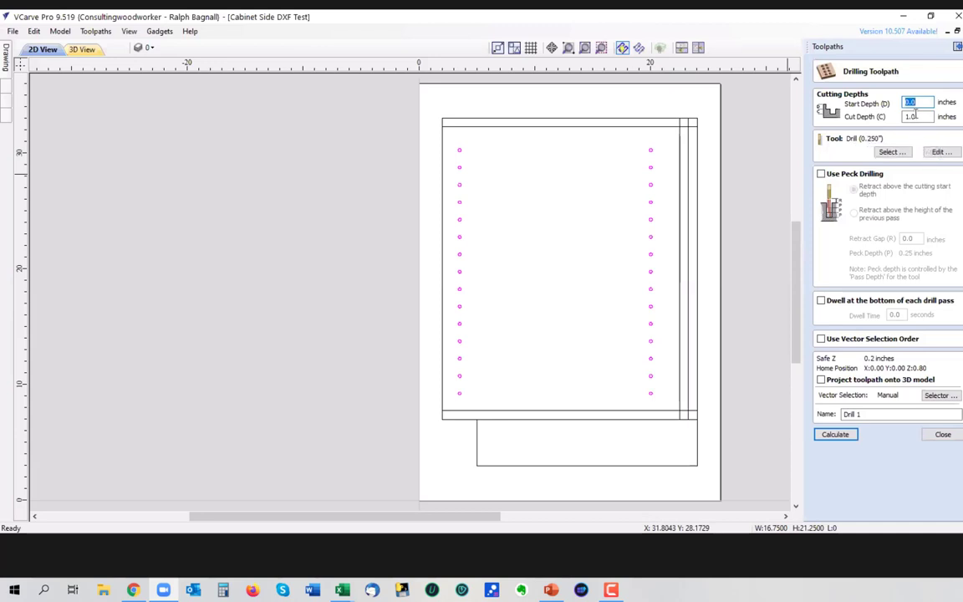
key("Tab")
type(".")
left_click(943, 435)
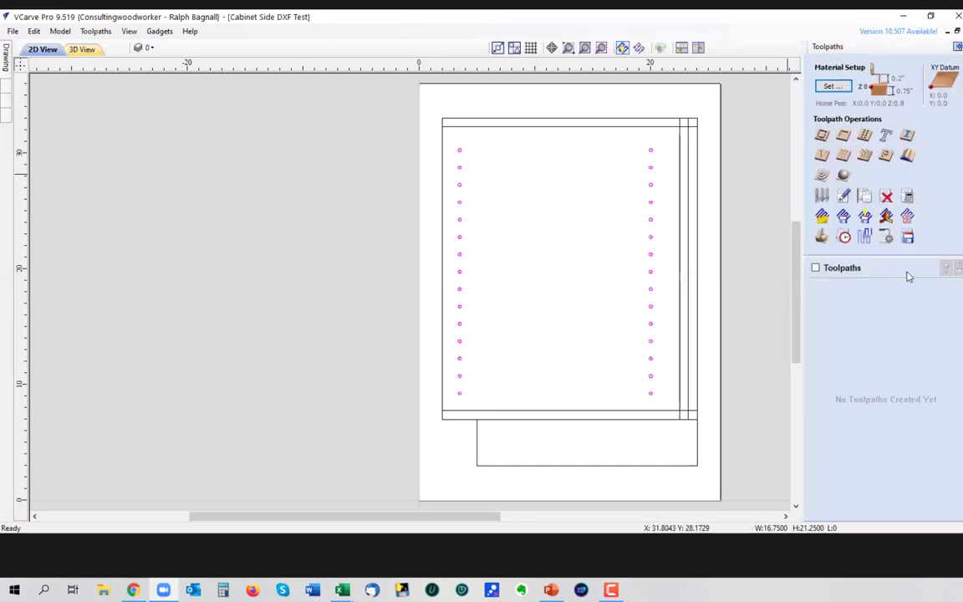
Step: Start a pocket toolpath for the shelf-pin holes with a 0.375 inch cut depth and the 0.1875 inch end mill
left_click(844, 137)
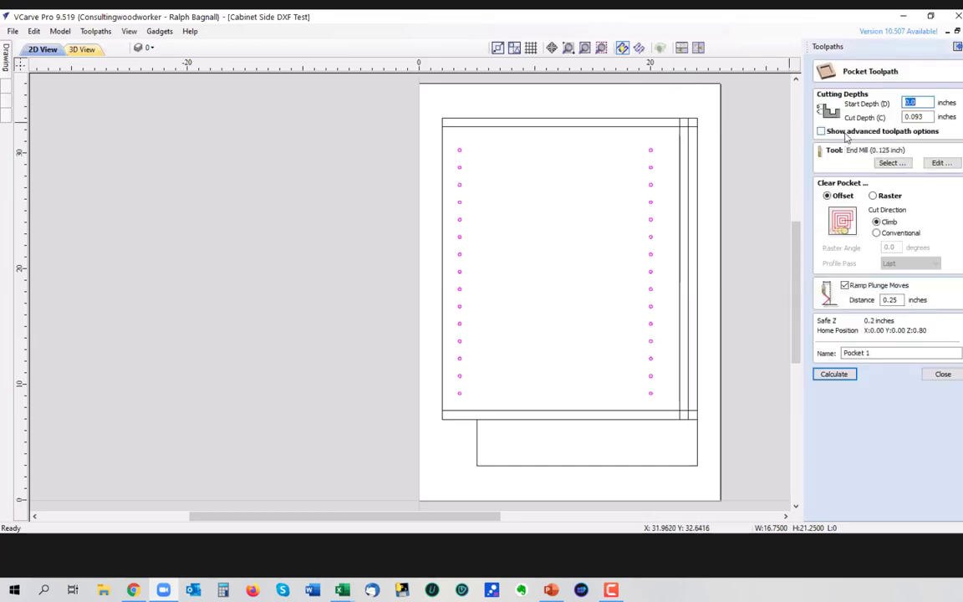
key("Tab")
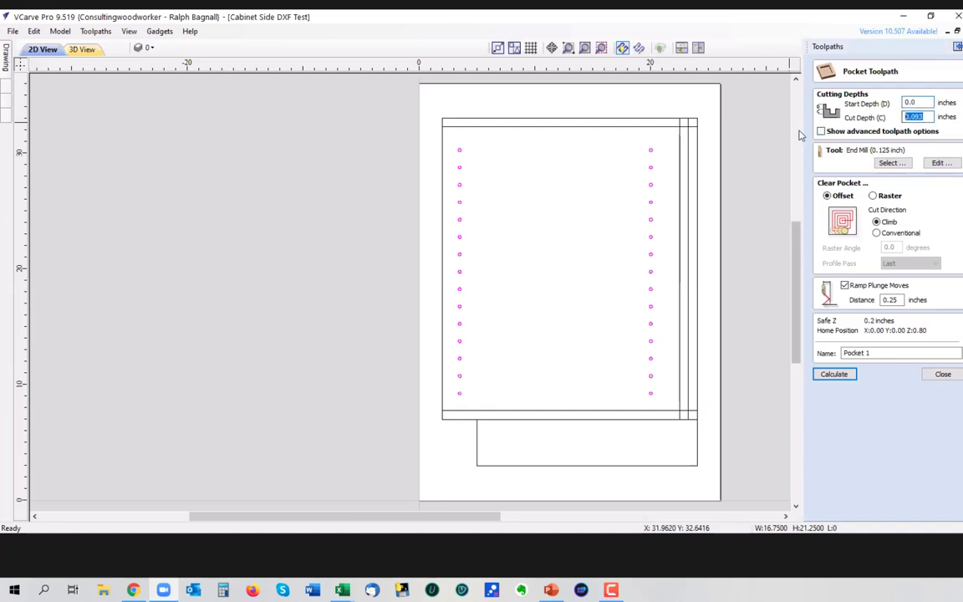
type(".375")
left_click(891, 162)
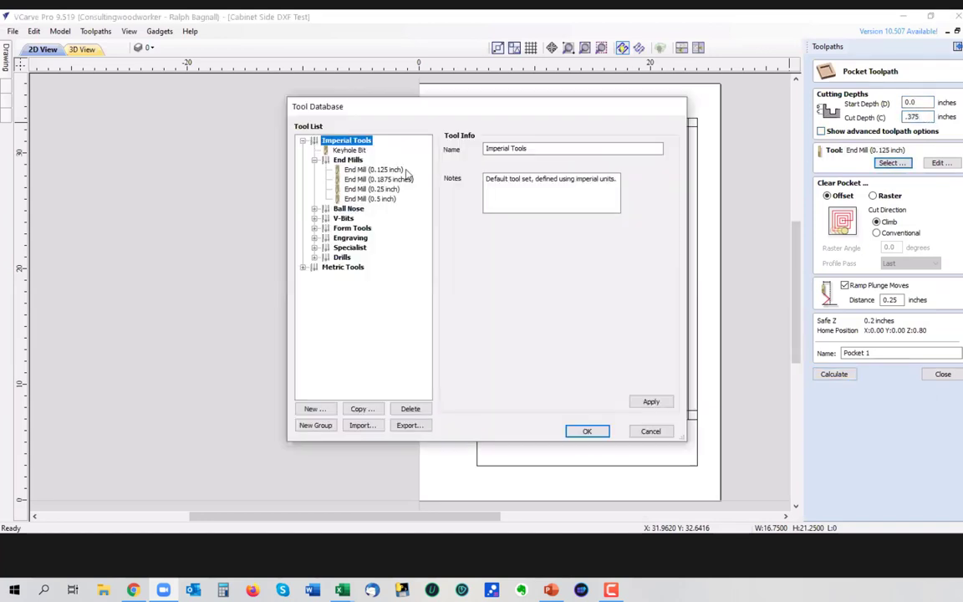
left_click(360, 178)
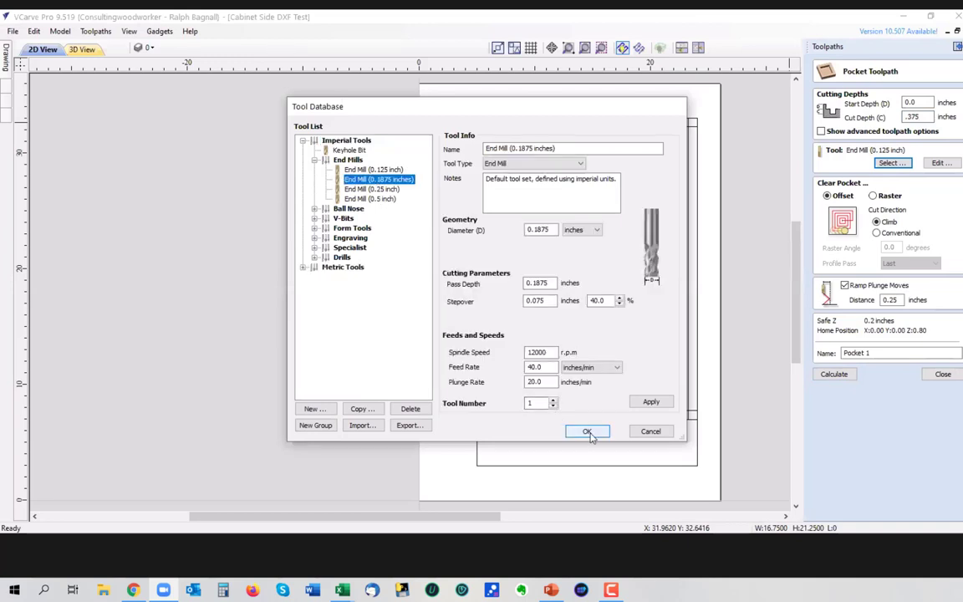
left_click(588, 431)
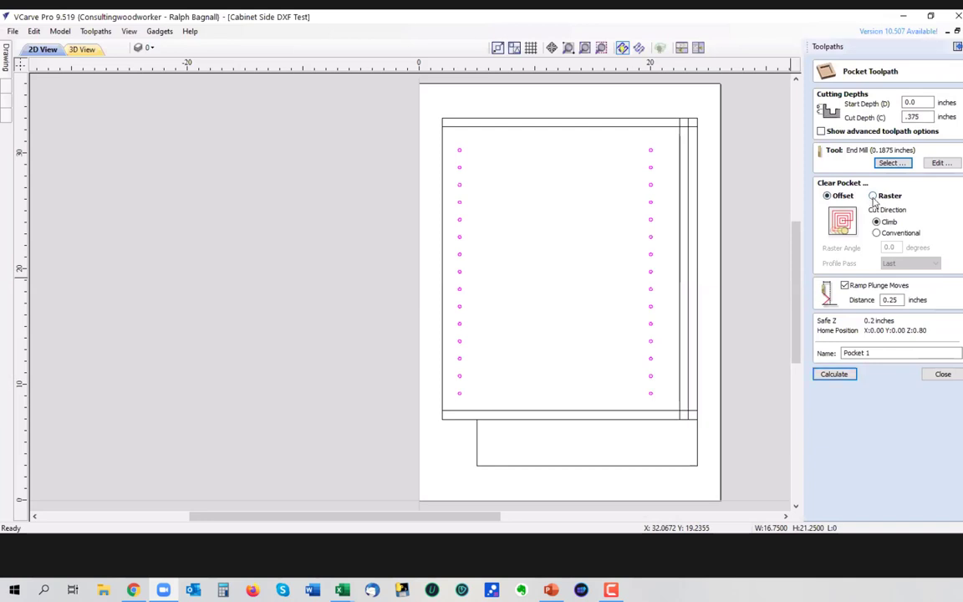
left_click(872, 196)
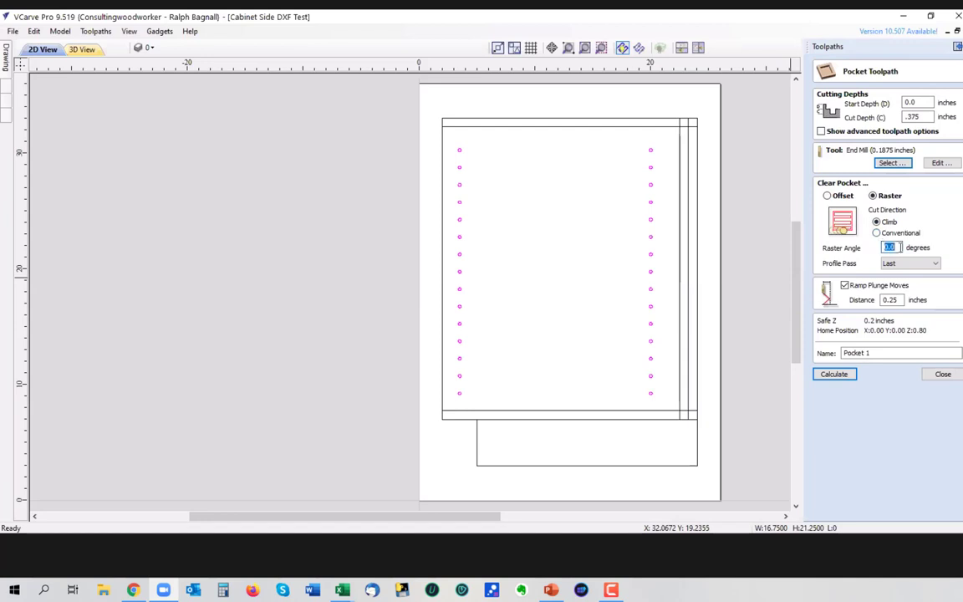
left_click_drag(901, 247, 889, 246)
left_click(826, 196)
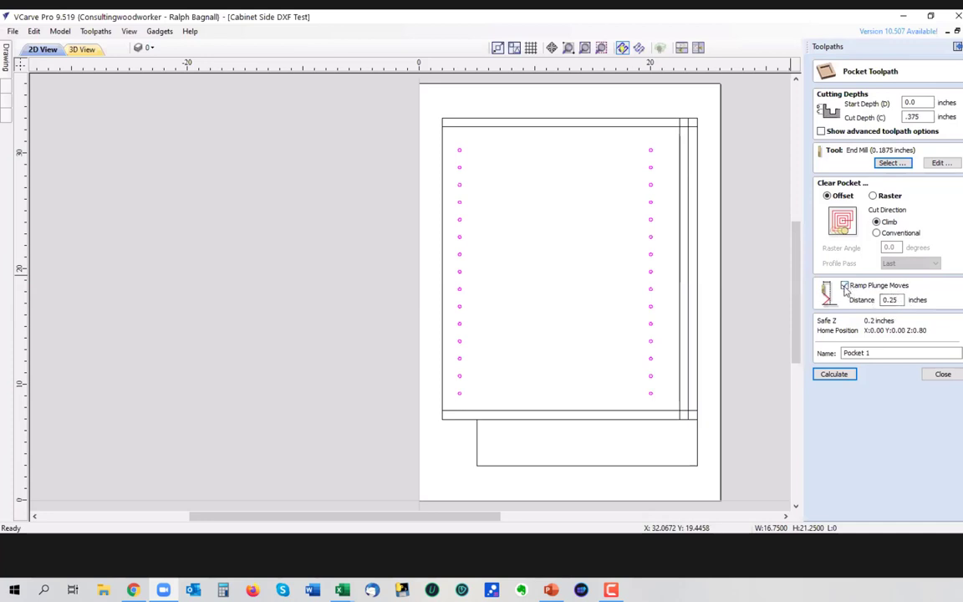
Step: Set the ramp plunge distance to 0.093 inches, name the pocket toolpath Shelf Pins and calculate it
double_click(884, 301)
type(".093")
left_click_drag(877, 354, 819, 358)
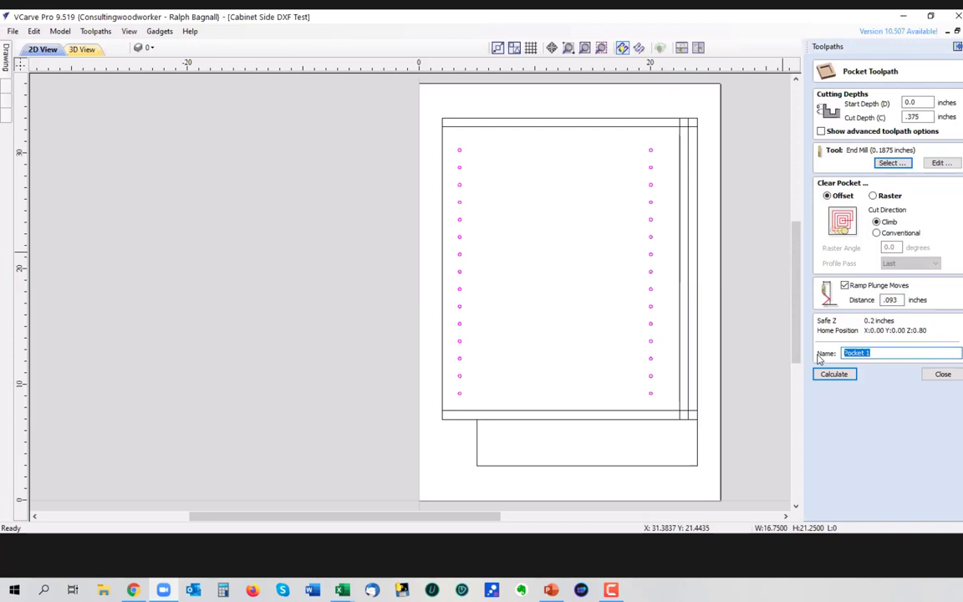
type("Shelf Pins")
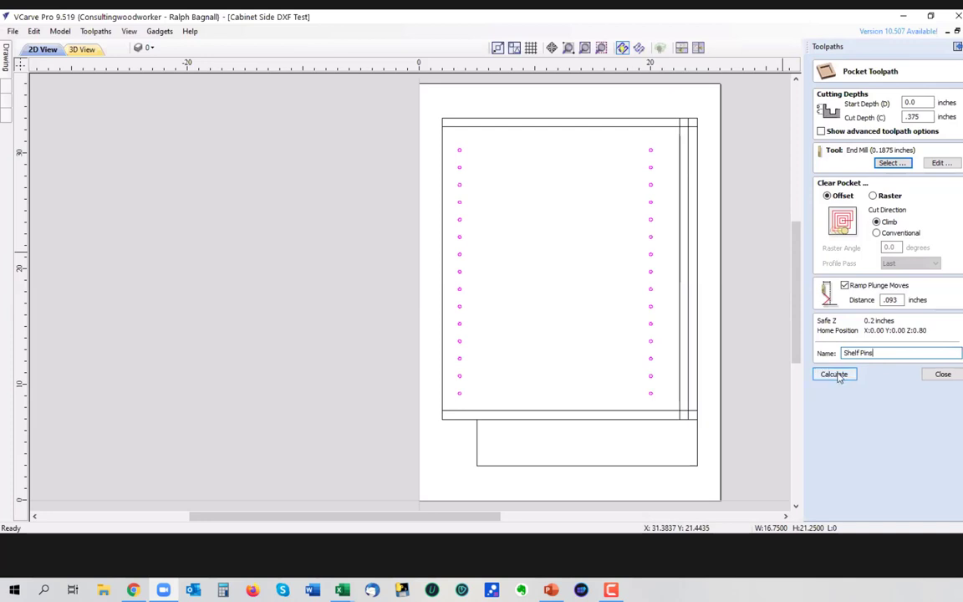
left_click(836, 374)
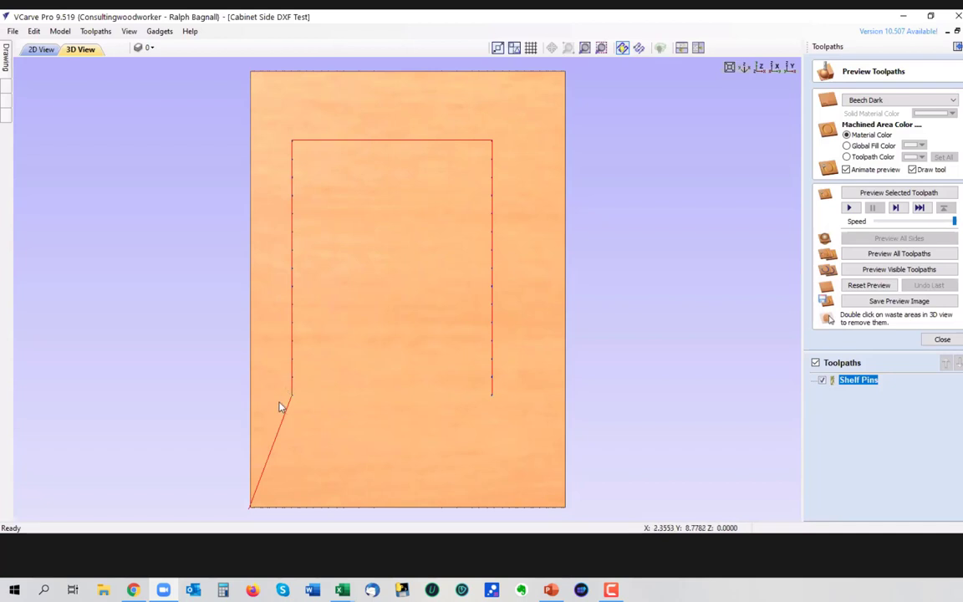
Step: Examine the calculated tool moves at the shelf-pin holes up close and across the whole panel in 3D
scroll(292, 401, "up", 3)
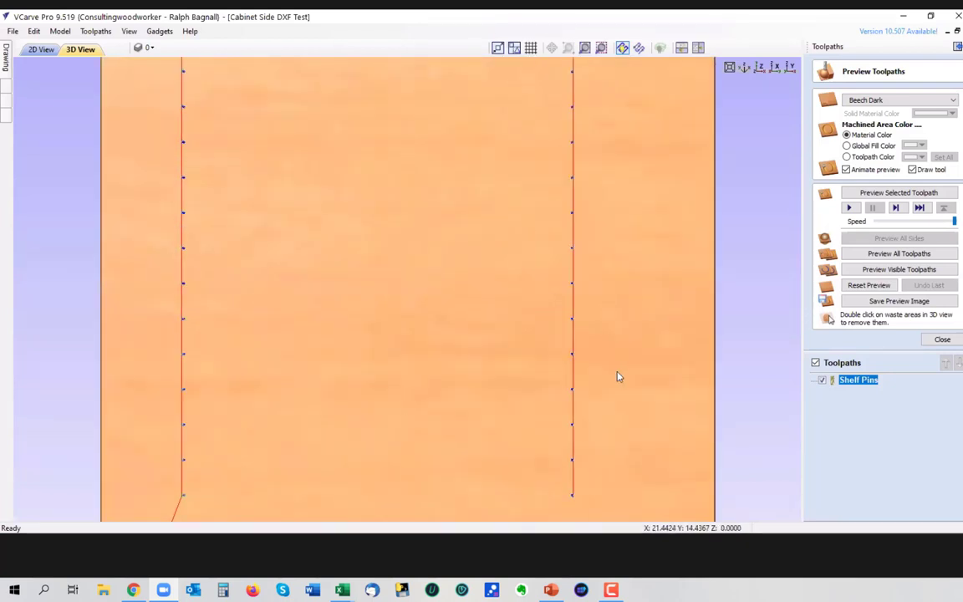
scroll(589, 370, "up", 5)
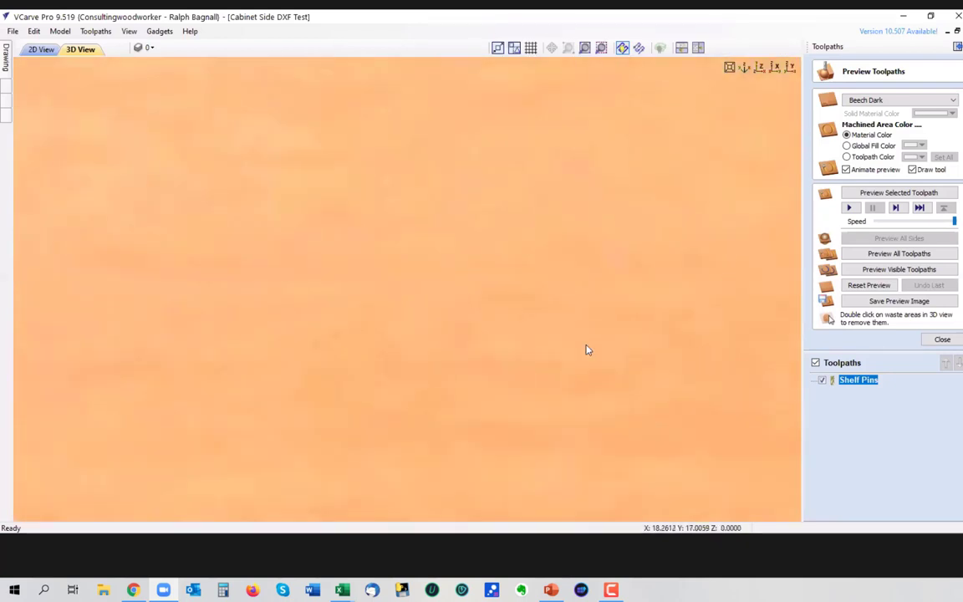
left_click_drag(589, 338, 704, 237)
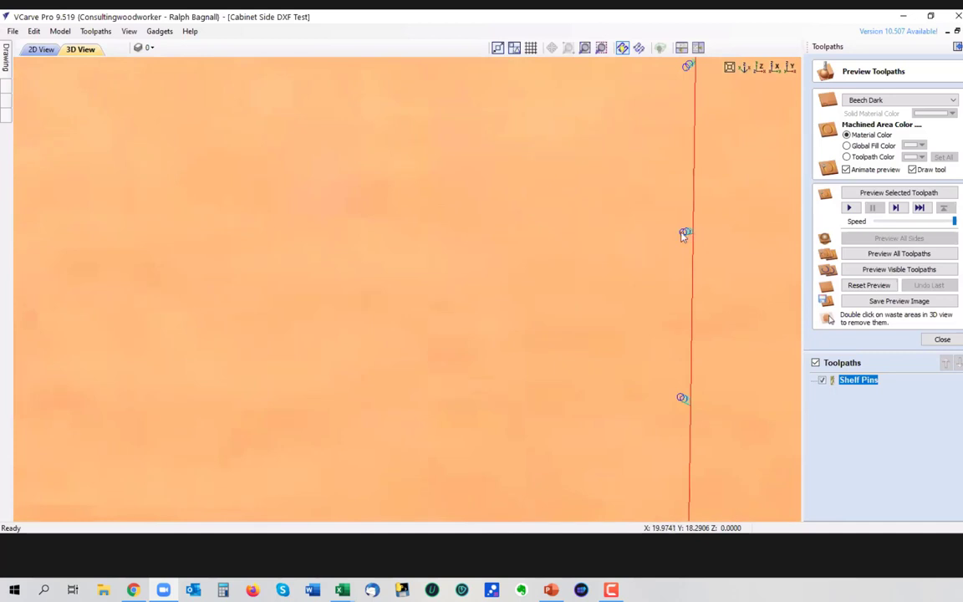
scroll(681, 237, "down", 4)
scroll(694, 238, "down", 4)
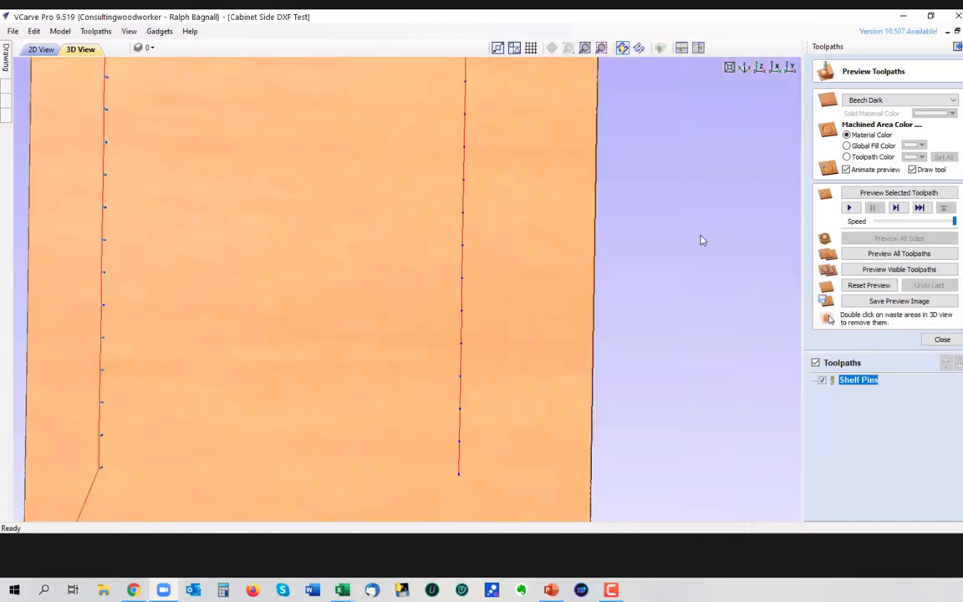
scroll(652, 255, "down", 1)
scroll(589, 264, "down", 1)
middle_click_drag(376, 305, 508, 329)
scroll(483, 327, "down", 2)
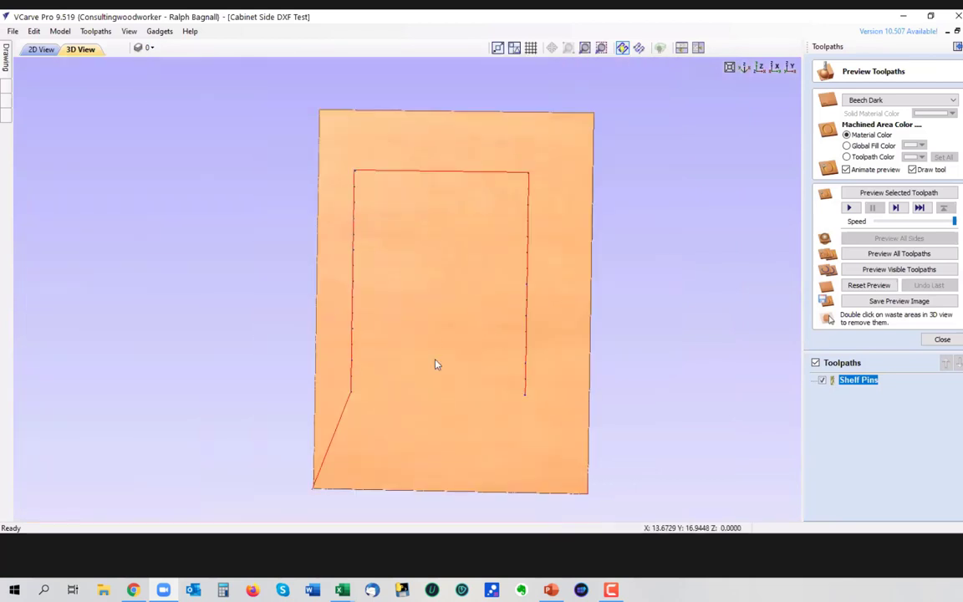
Step: Simulate all toolpaths on the material, inspect the cut shelf-pin holes and restore the straight-down view
left_click(897, 254)
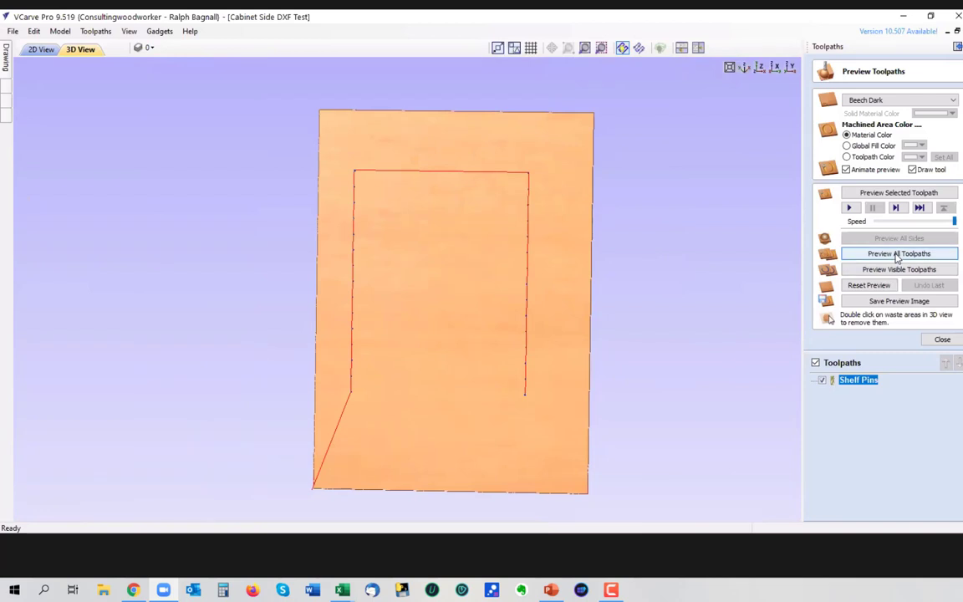
left_click(897, 255)
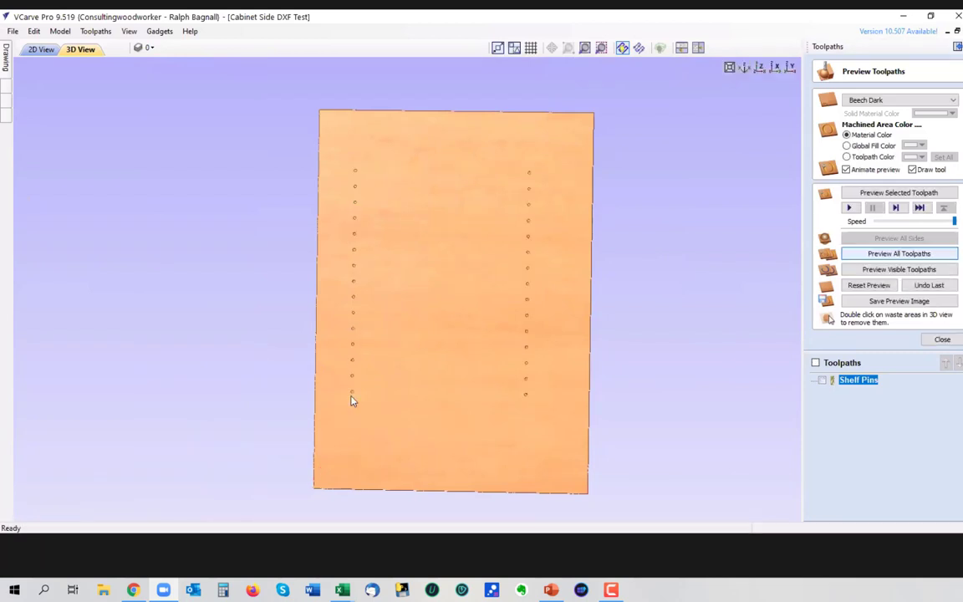
scroll(352, 398, "up", 2)
scroll(354, 398, "up", 1)
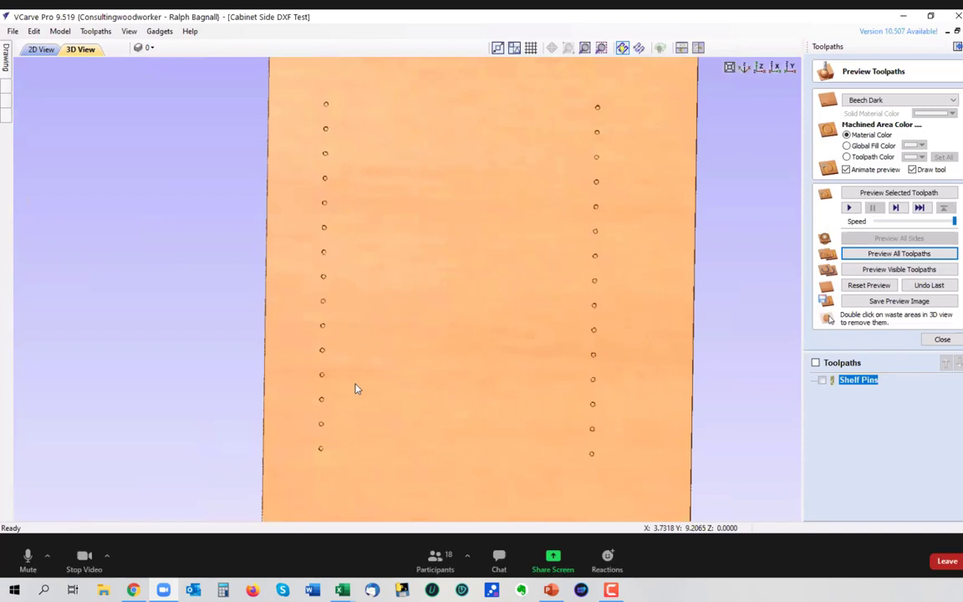
scroll(428, 238, "down", 3)
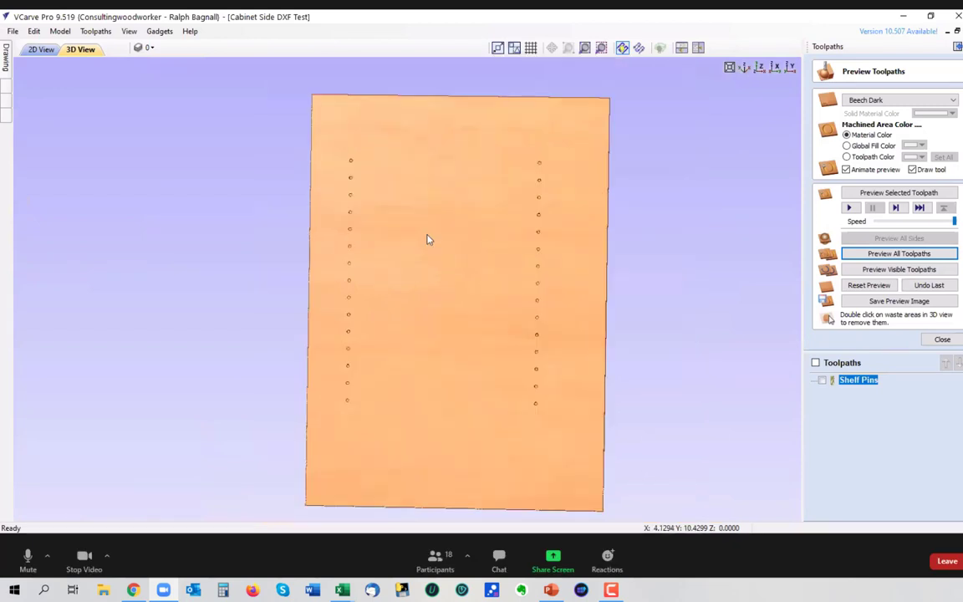
left_click(759, 68)
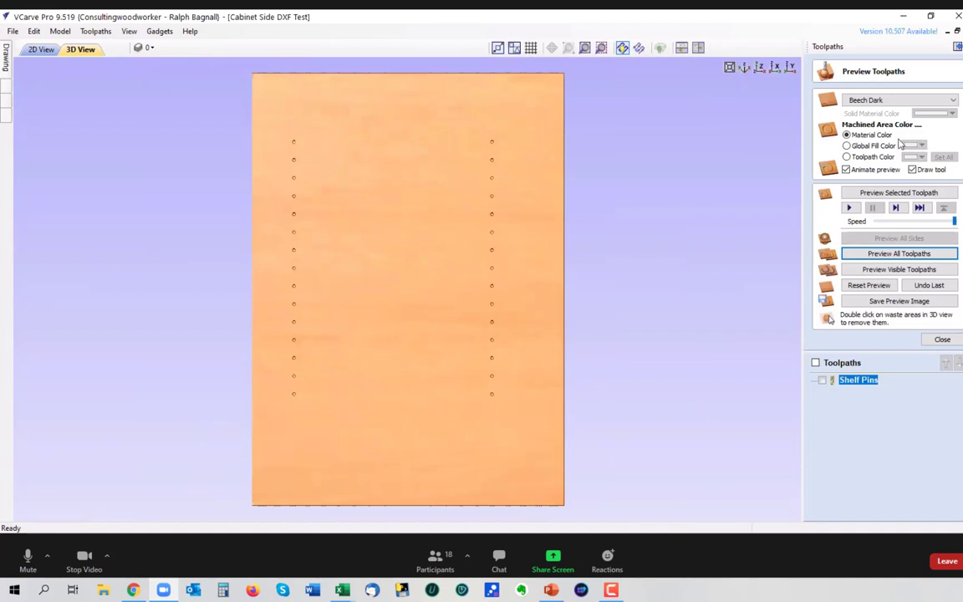
Step: Show machined areas in their toolpath colour and set the Shelf Pins toolpath's colour to red
left_click(847, 157)
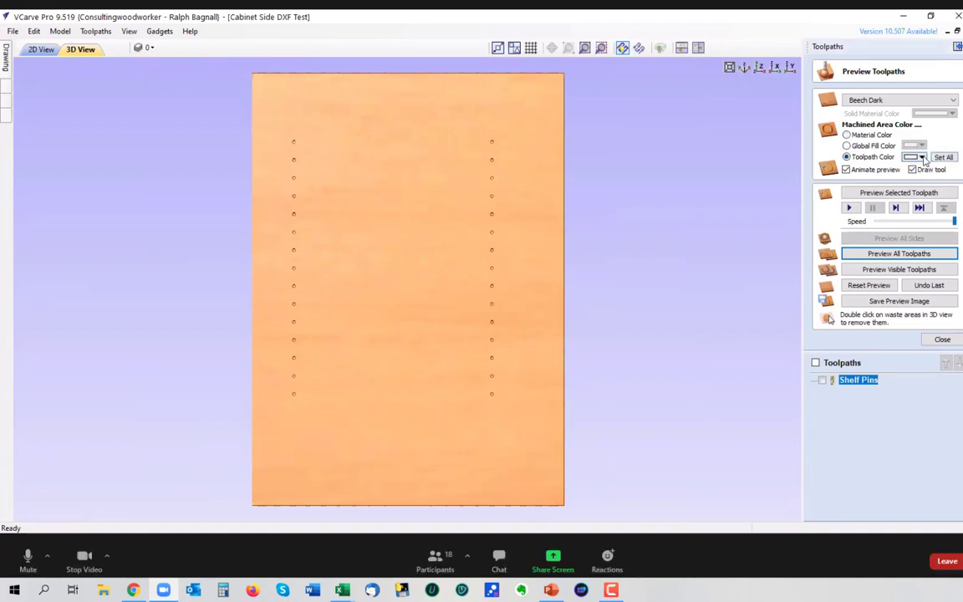
left_click(922, 157)
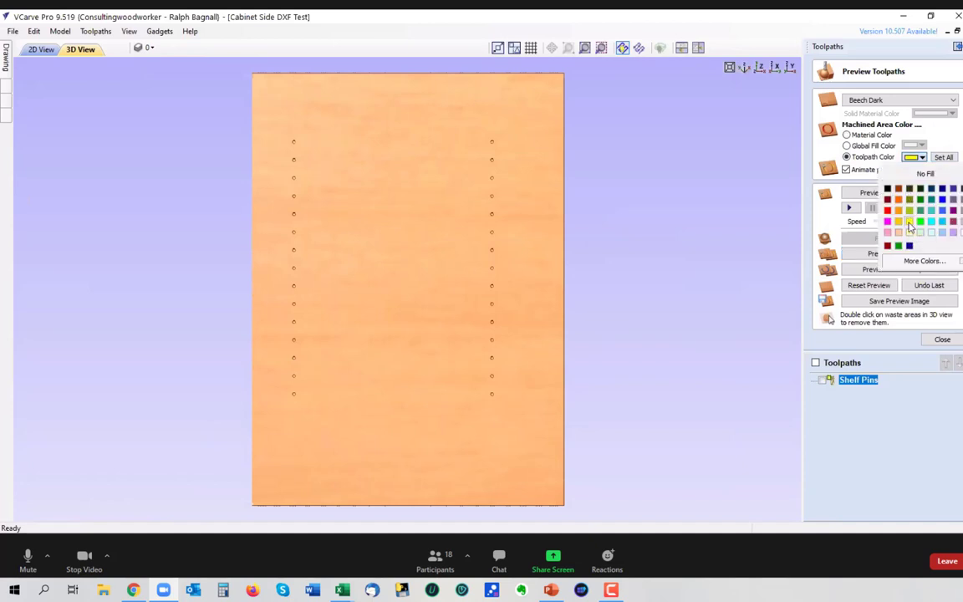
left_click(910, 222)
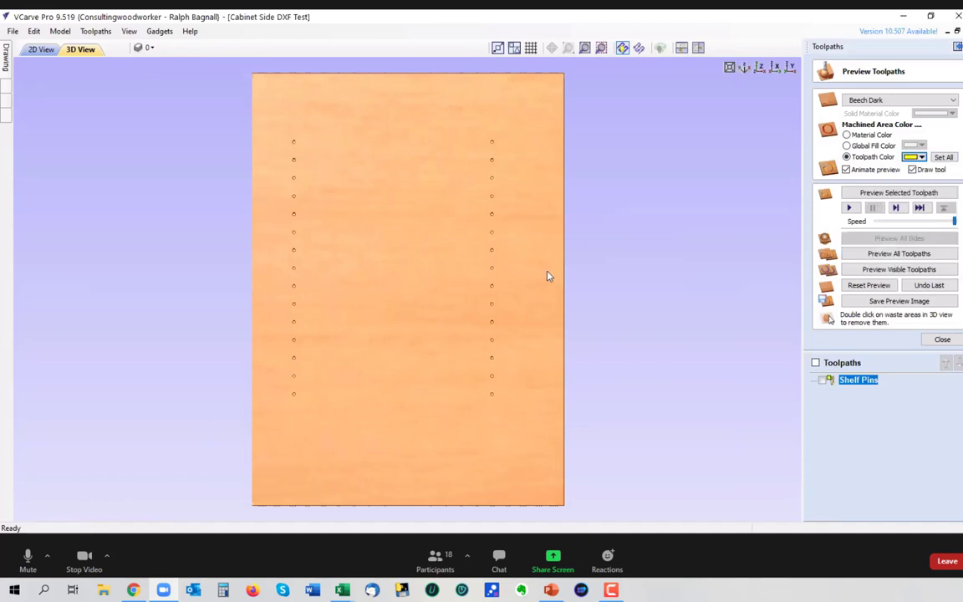
left_click(922, 157)
left_click(891, 211)
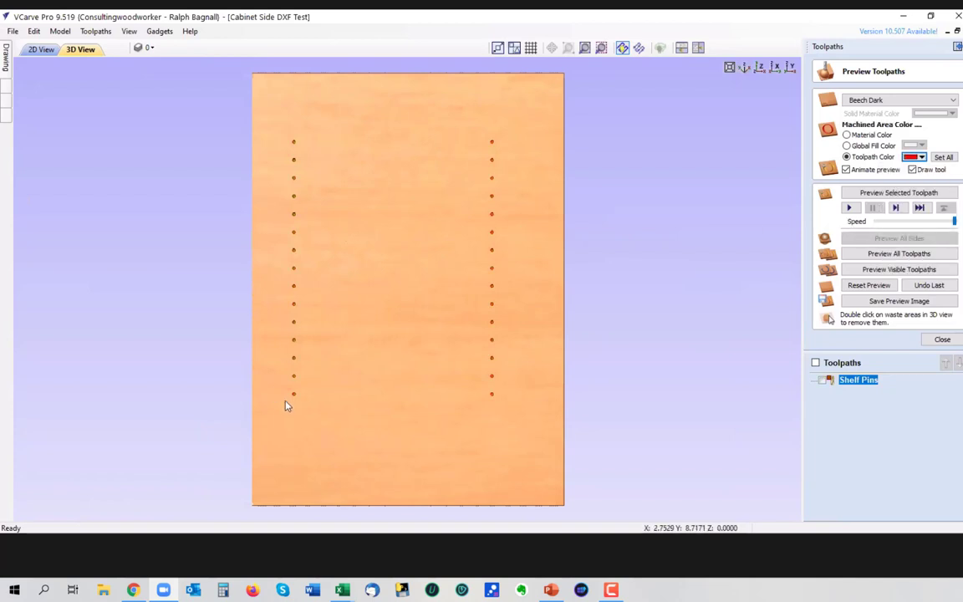
Step: Inspect the coloured shelf-pin holes up close and at an angle in 3D, and return to the straight-down view
scroll(287, 404, "up", 2)
scroll(571, 298, "up", 1)
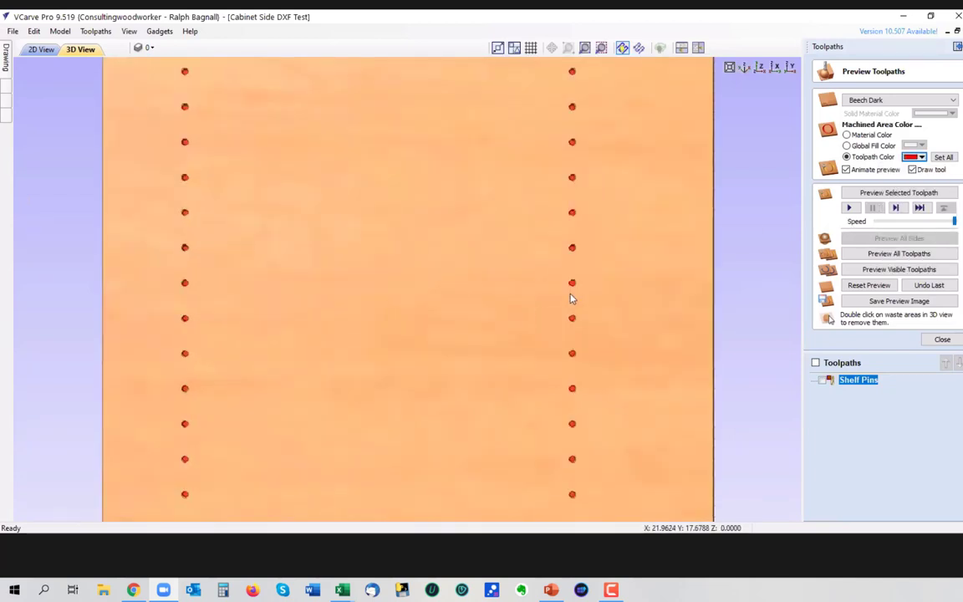
scroll(573, 290, "up", 1)
scroll(575, 288, "down", 1)
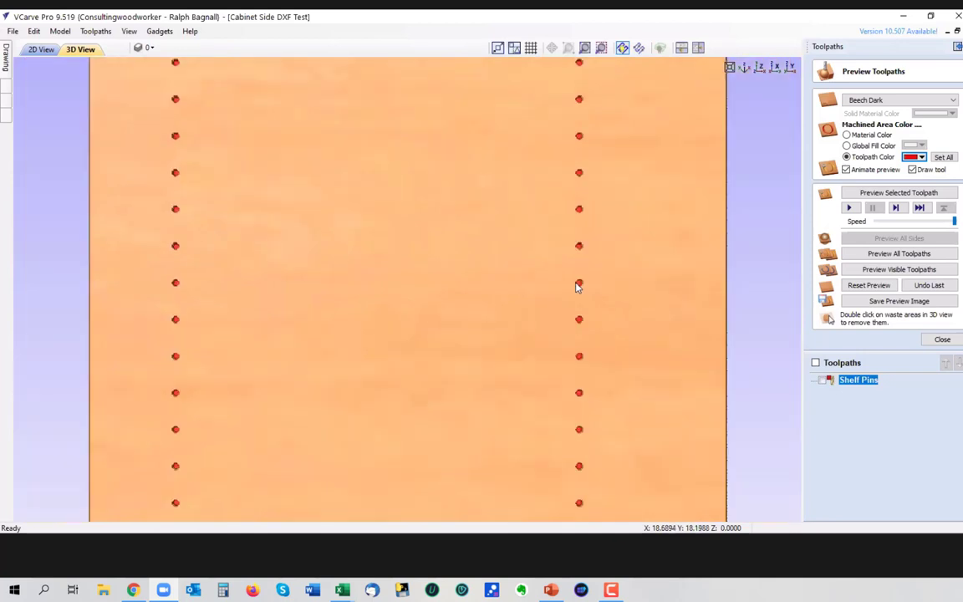
scroll(576, 286, "down", 2)
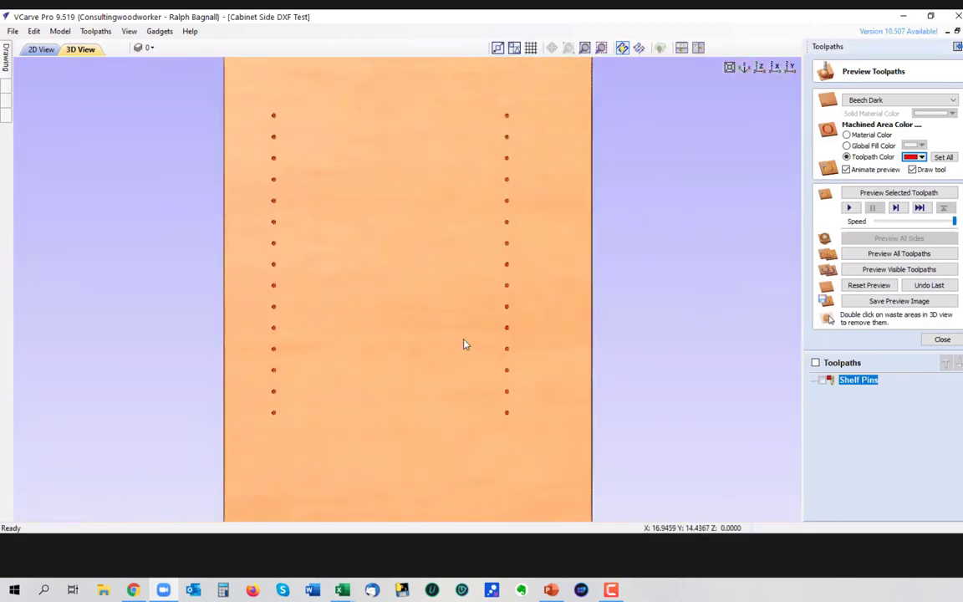
scroll(443, 297, "down", 1)
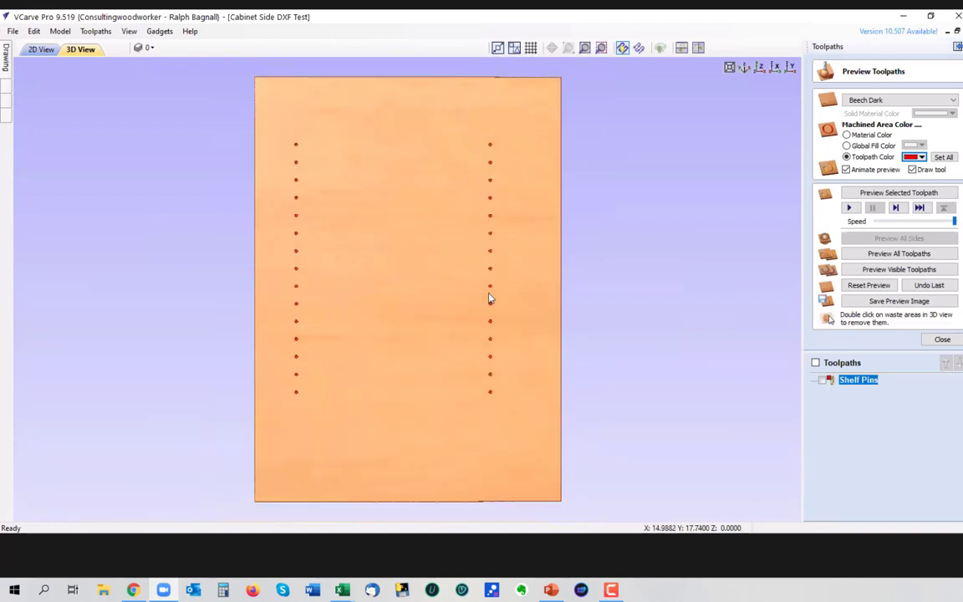
left_click_drag(489, 298, 494, 227)
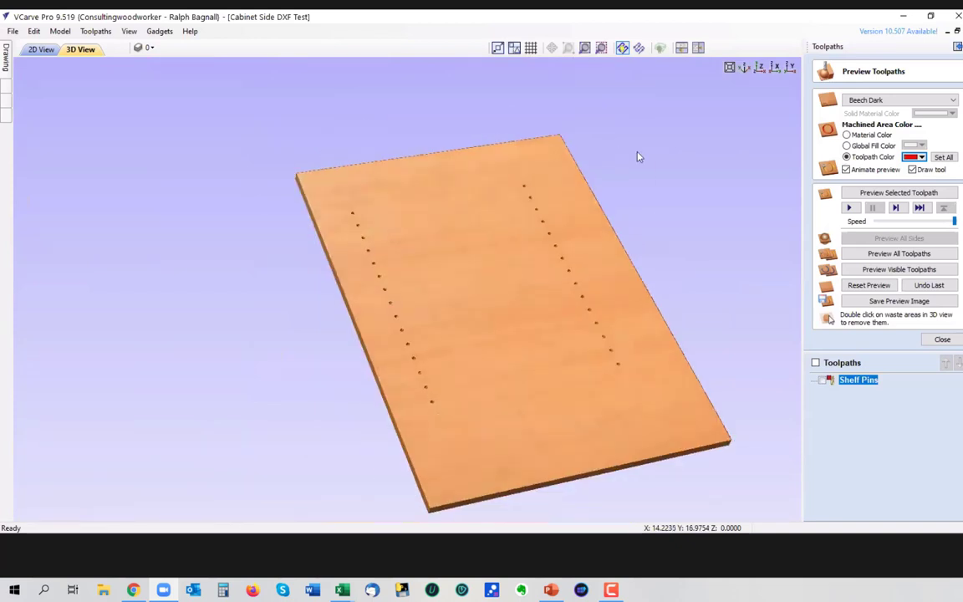
left_click_drag(638, 157, 769, 66)
left_click(761, 67)
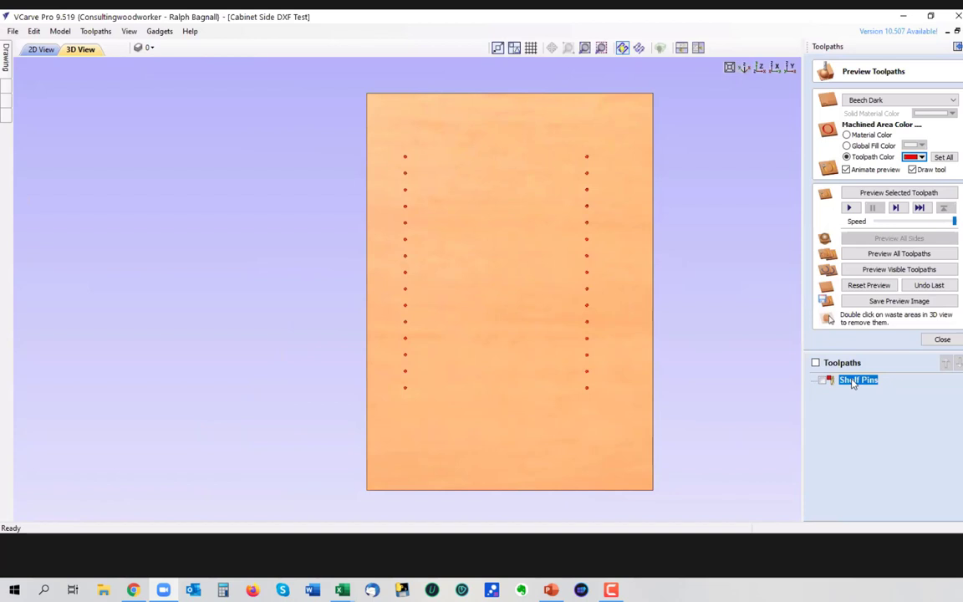
Step: Calculate a pocket toolpath named Deck Dados for the two horizontal dado rectangles with a cut depth of 0.125 inches
mouse_move(853, 383)
left_click(944, 340)
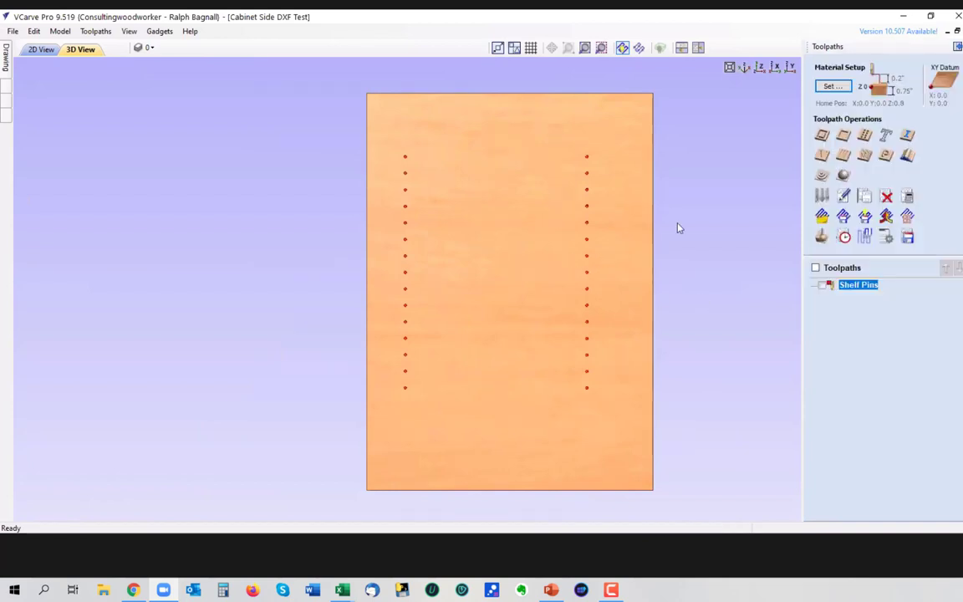
left_click(41, 50)
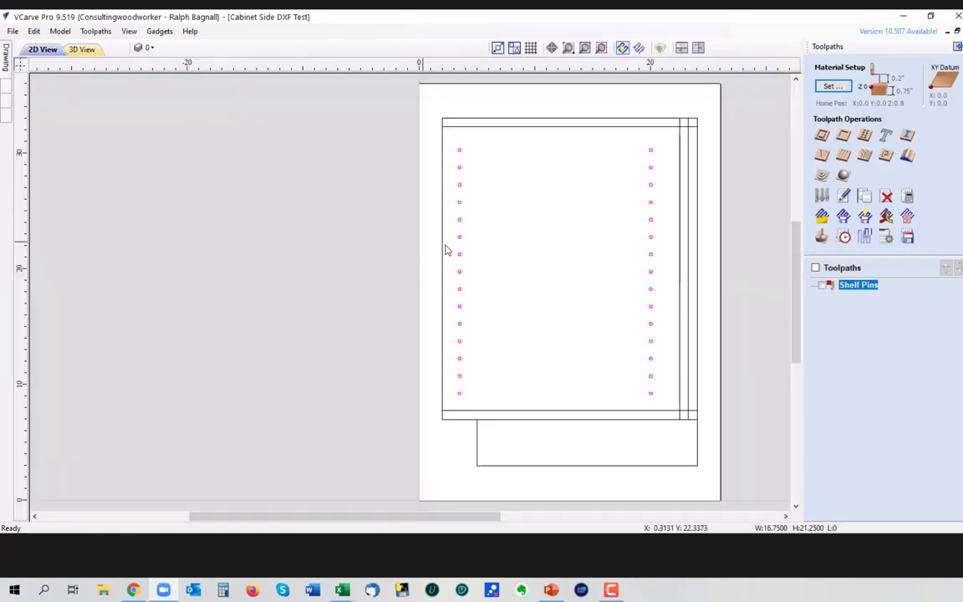
left_click(560, 415)
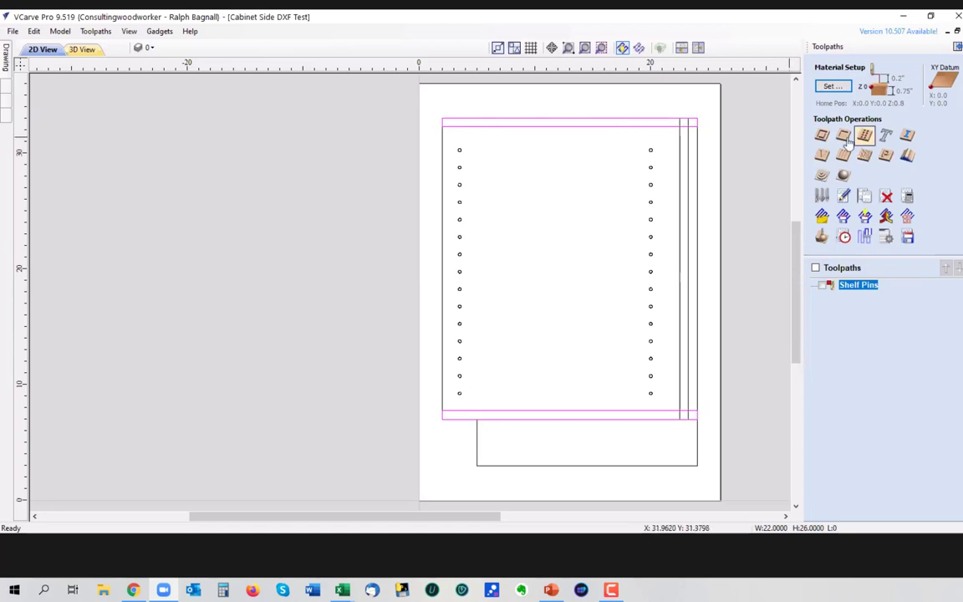
left_click(843, 136)
key("Tab")
type(".")
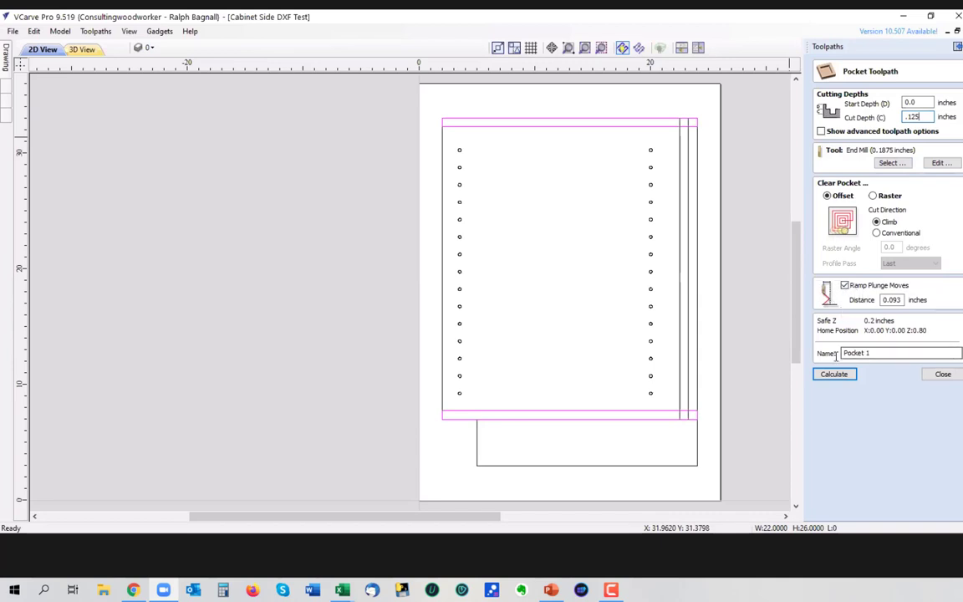
left_click_drag(873, 351, 825, 361)
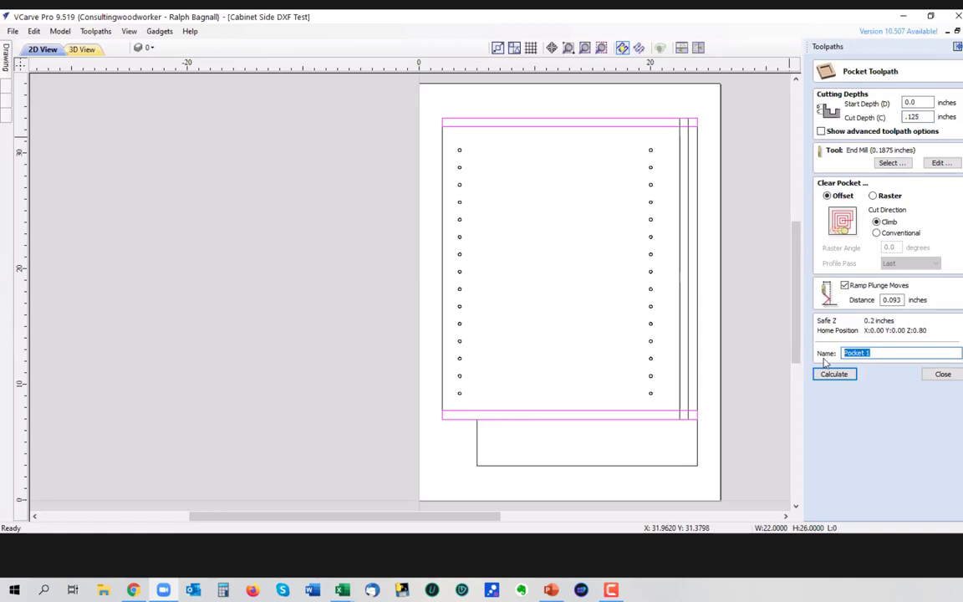
type("Deck Dados")
left_click(834, 373)
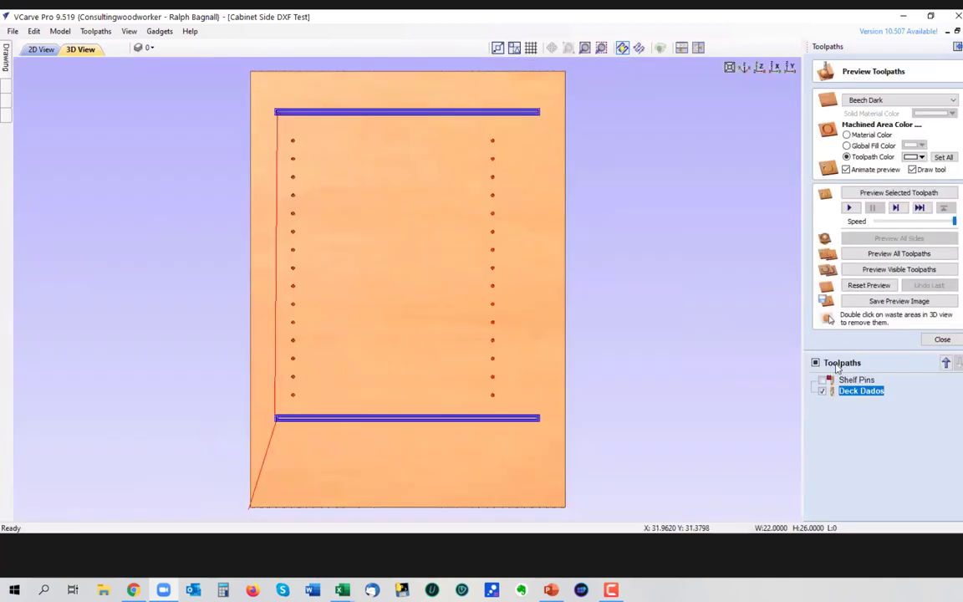
Step: Examine the Deck Dados tool moves up close along the lower dado and across the whole panel in 3D
scroll(406, 178, "up", 2)
middle_click_drag(414, 452, 443, 294)
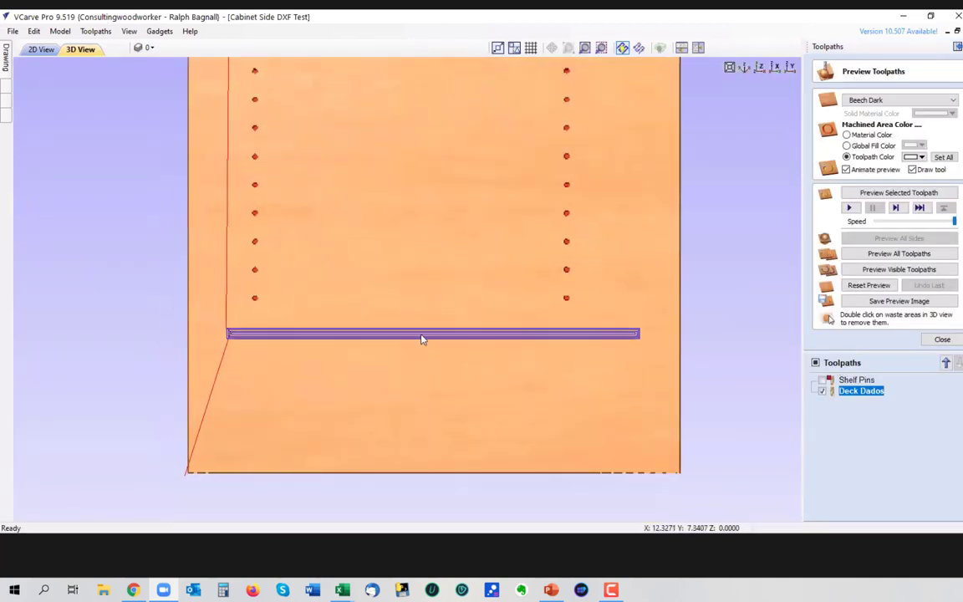
scroll(422, 338, "up", 2)
middle_click_drag(423, 372, 506, 299)
scroll(402, 295, "up", 2)
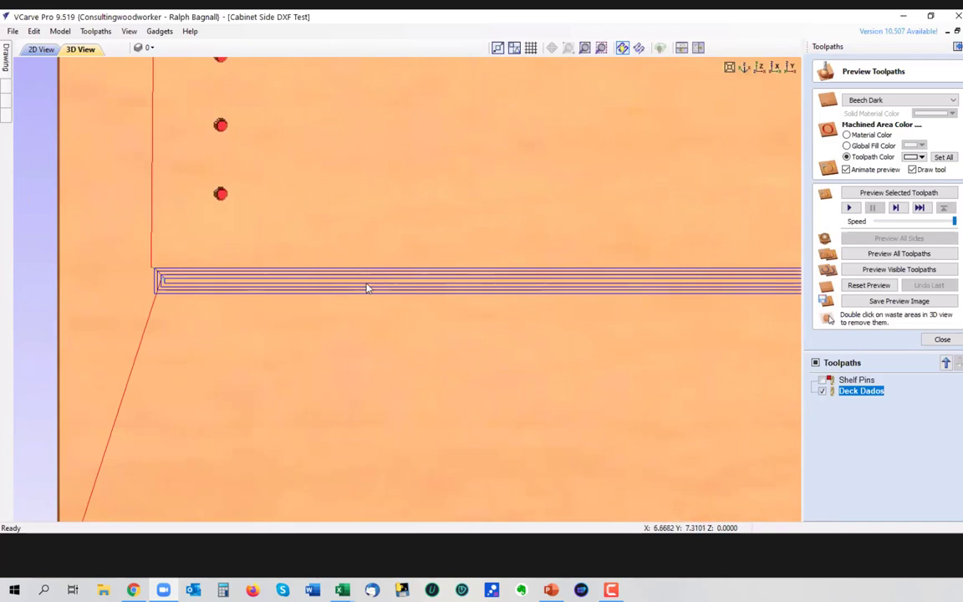
scroll(368, 286, "down", 1)
scroll(344, 296, "down", 3)
scroll(359, 367, "down", 1)
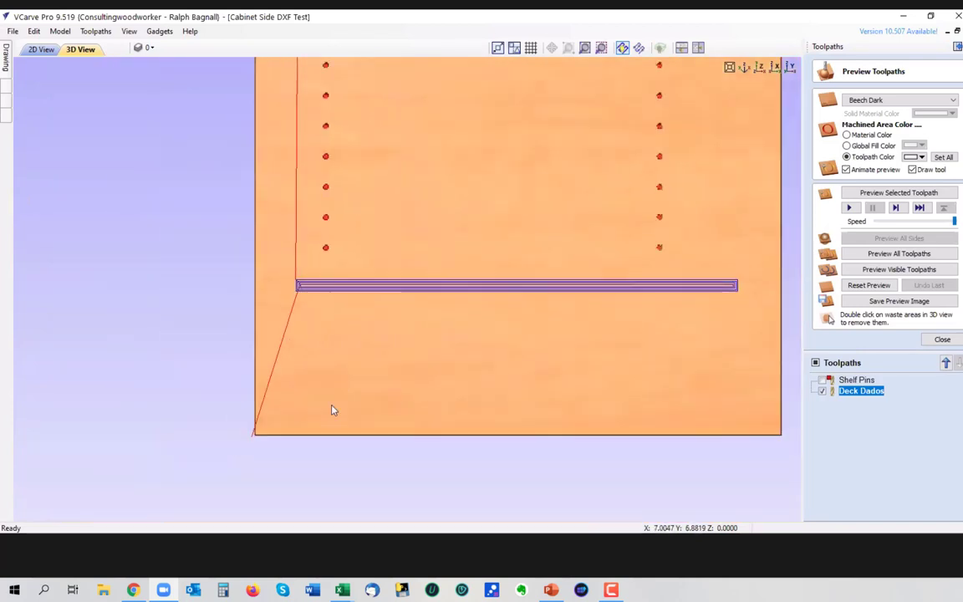
scroll(325, 426, "down", 1)
scroll(468, 355, "down", 2)
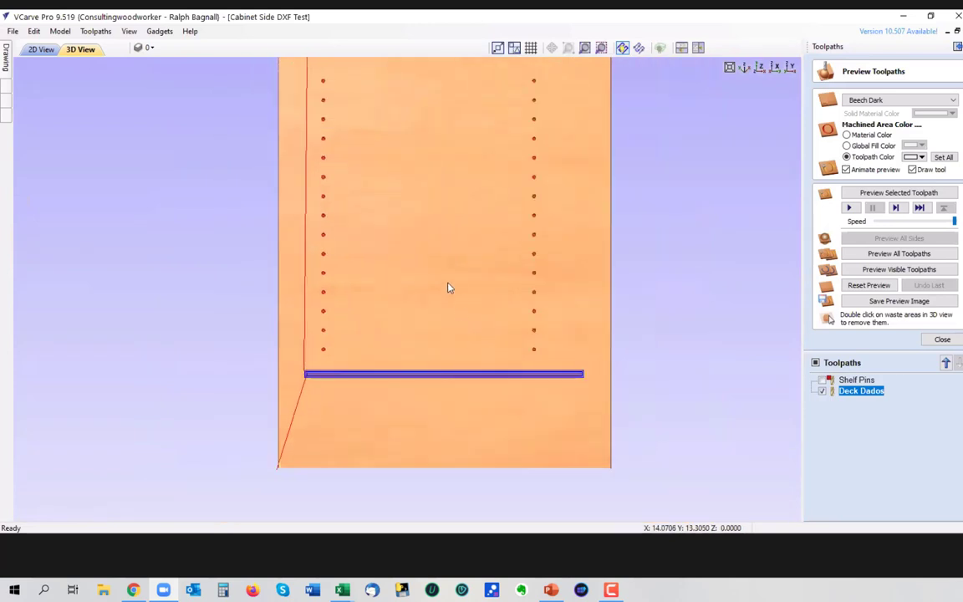
middle_click_drag(448, 288, 484, 351)
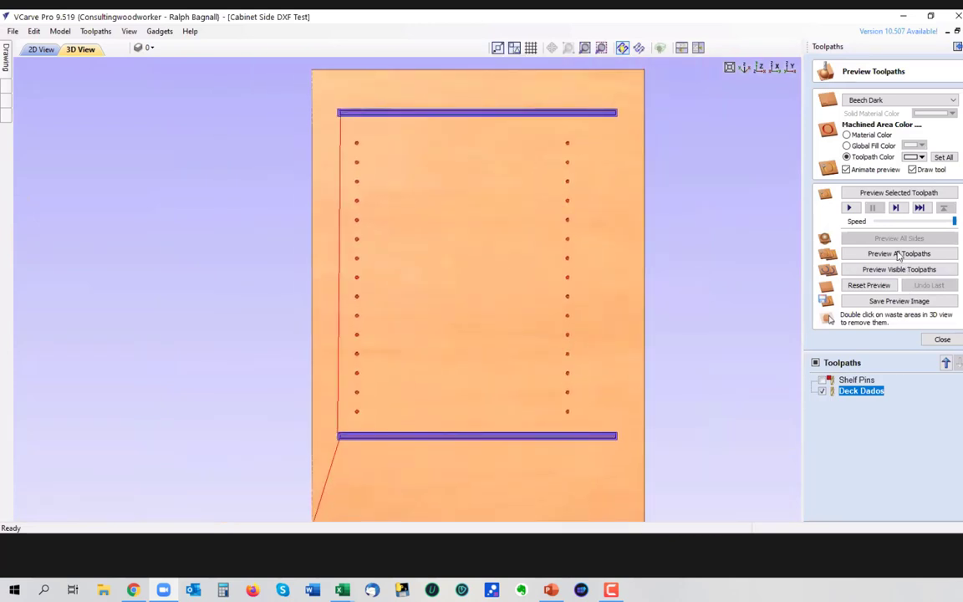
Step: Simulate the Deck Dados toolpath on the material, set its toolpath colour to yellow and close the preview
left_click(901, 194)
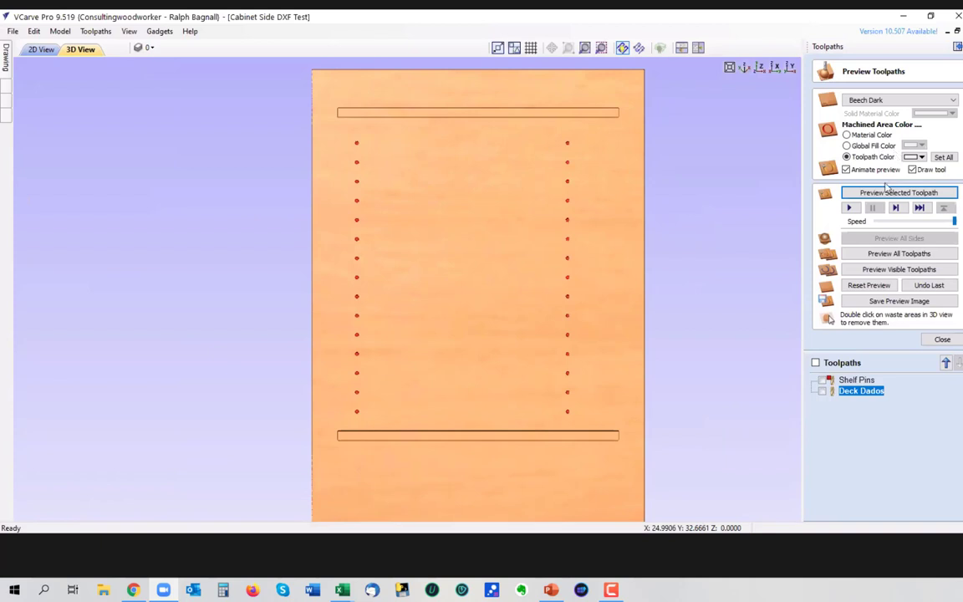
left_click(920, 157)
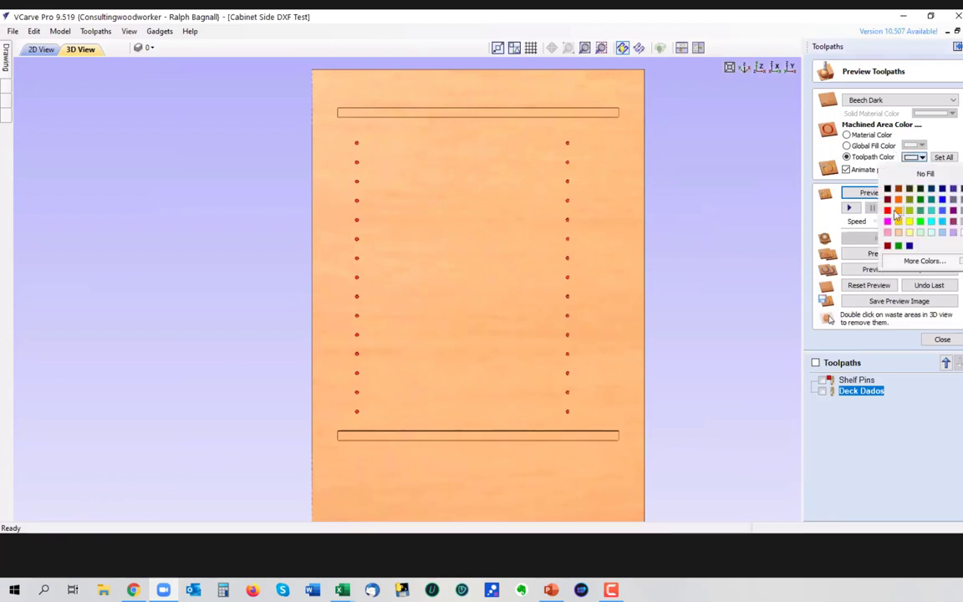
left_click(908, 220)
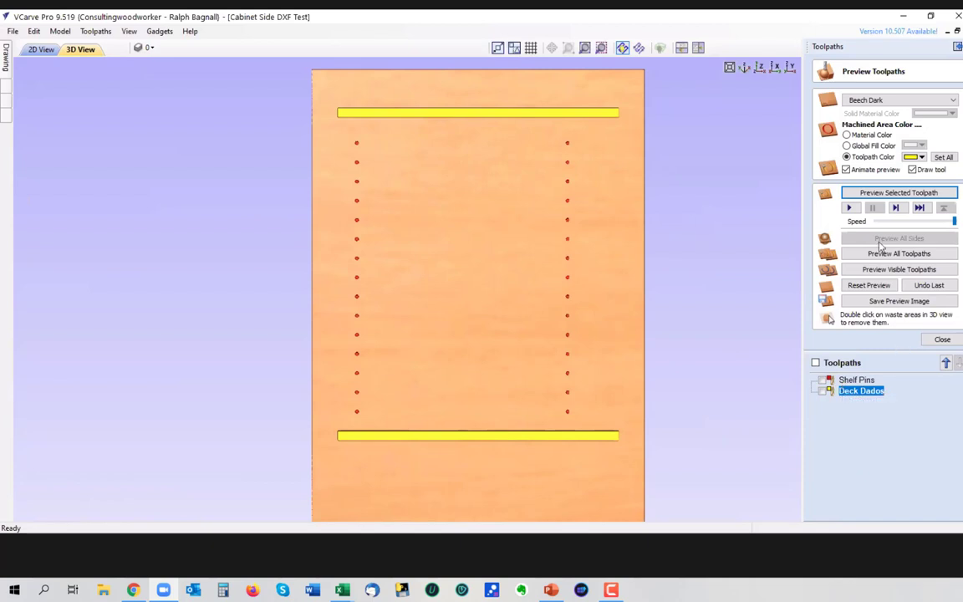
left_click(942, 339)
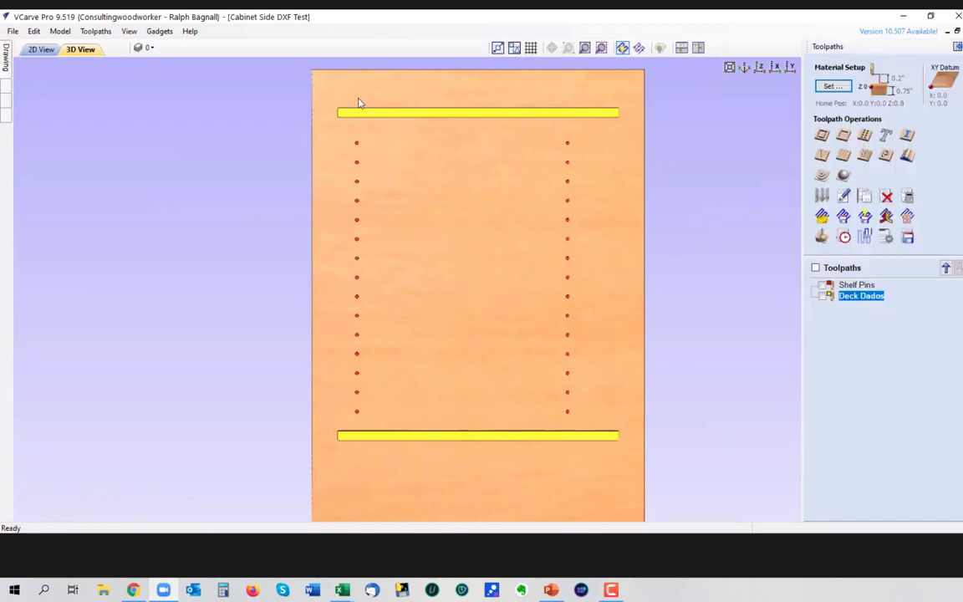
Step: Calculate a pocket toolpath named Back Dado for the long vertical dado rectangle with a cut depth of 0.375 inches
left_click(41, 50)
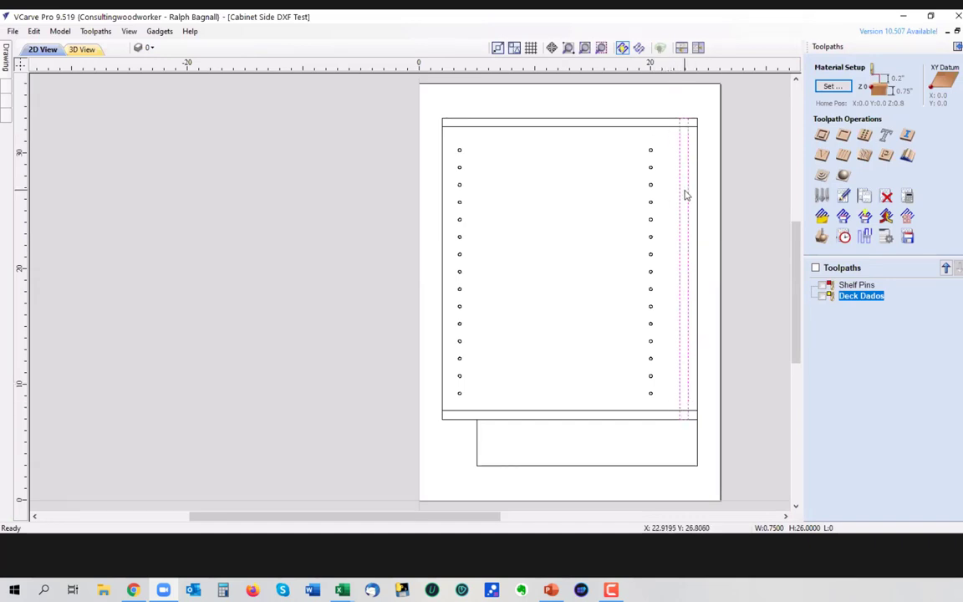
left_click(842, 136)
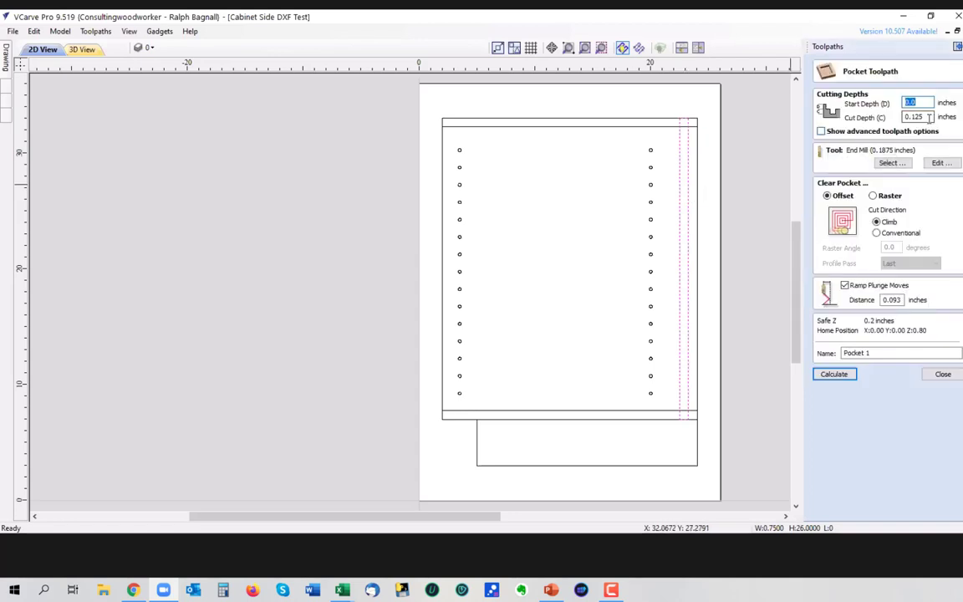
key("Tab")
type(".3")
left_click(877, 351)
key("ctrl+a")
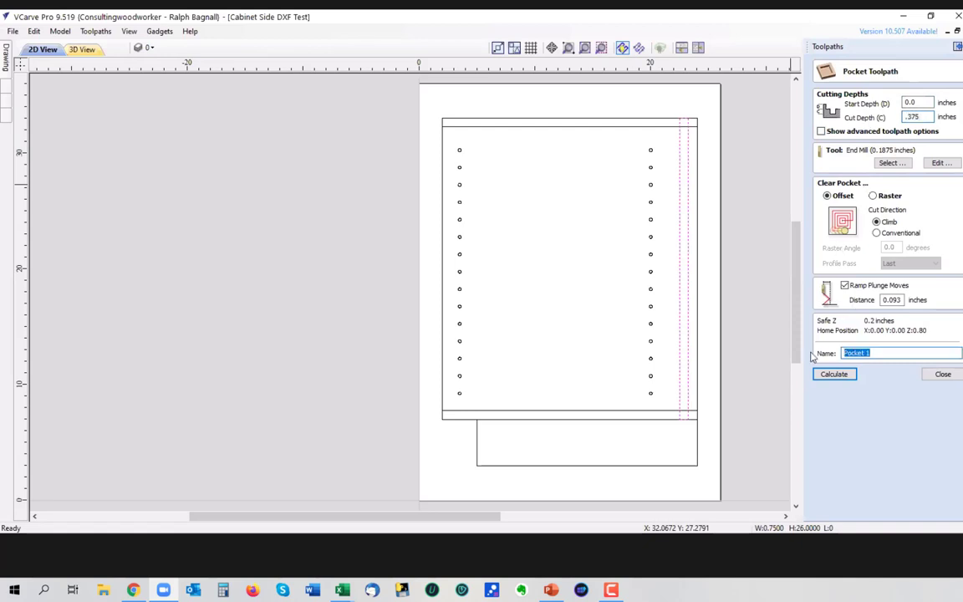
type("Back Dado")
left_click(836, 373)
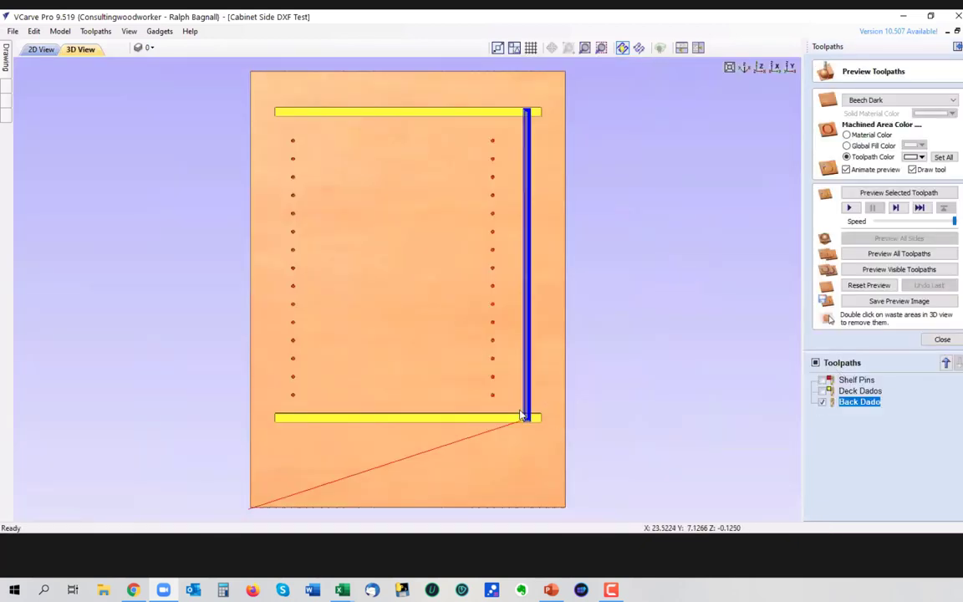
Step: Simulate the Back Dado toolpath on the material and apply yellow as the toolpath colour for all toolpaths
left_click(902, 193)
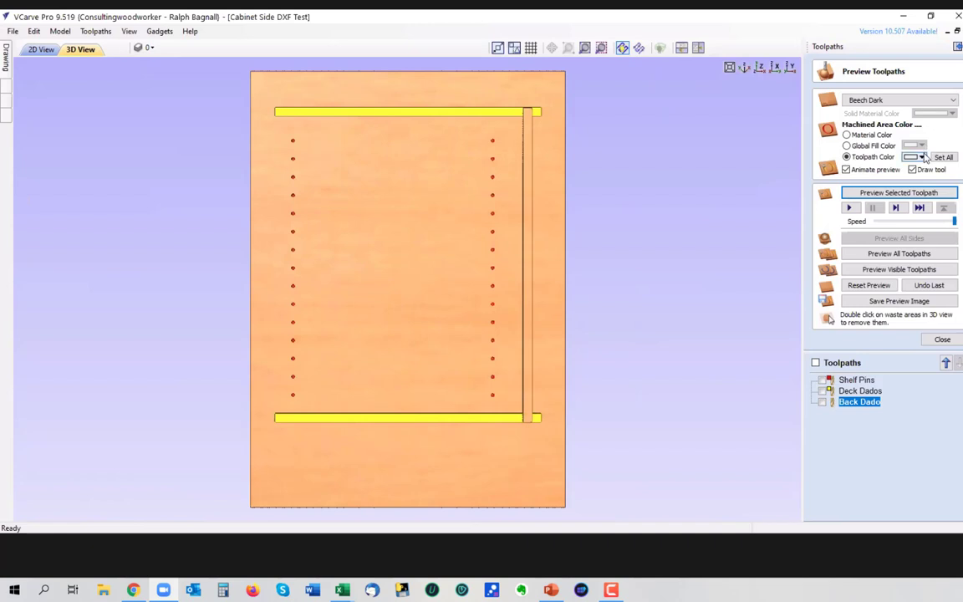
left_click(924, 158)
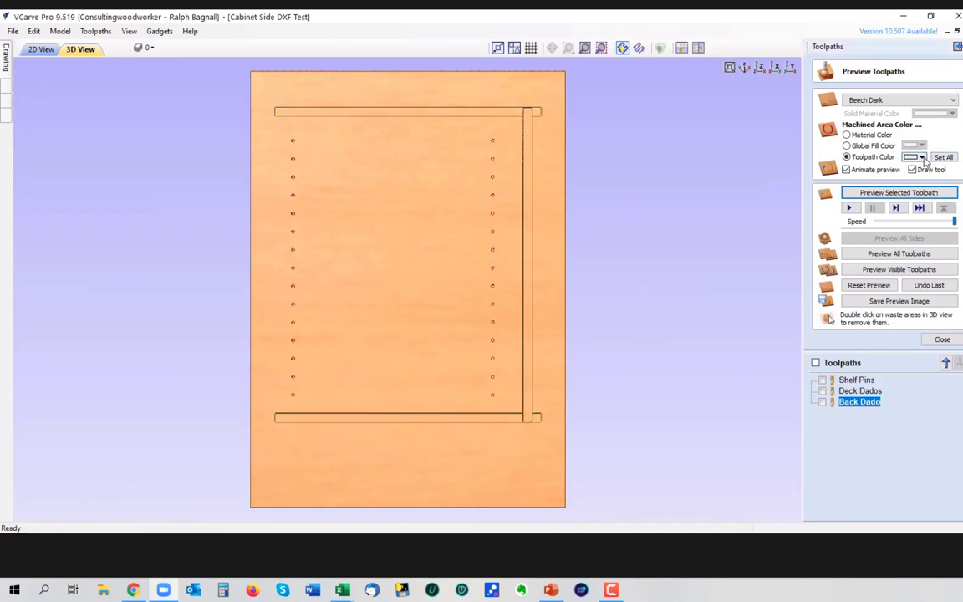
left_click(922, 157)
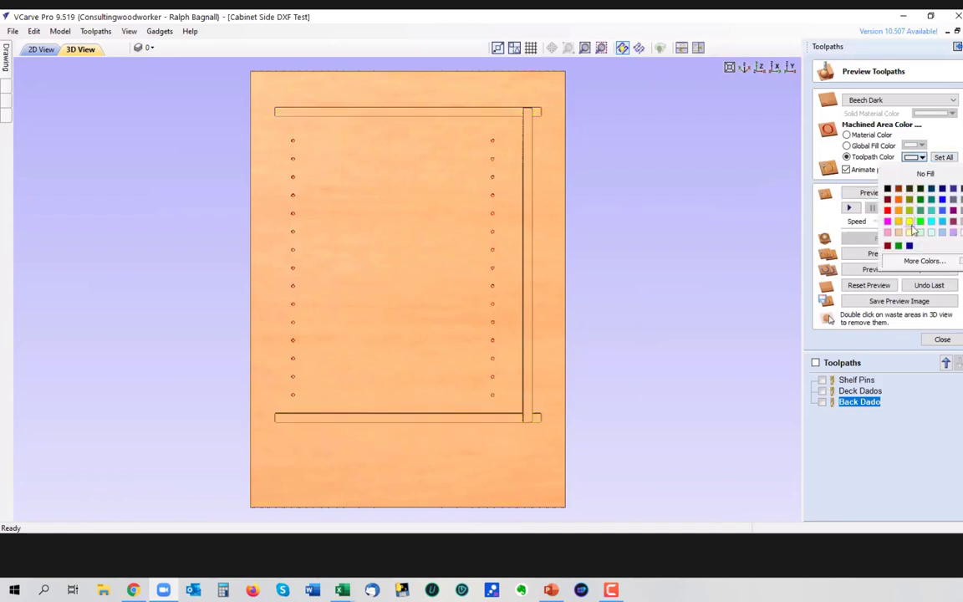
left_click(909, 222)
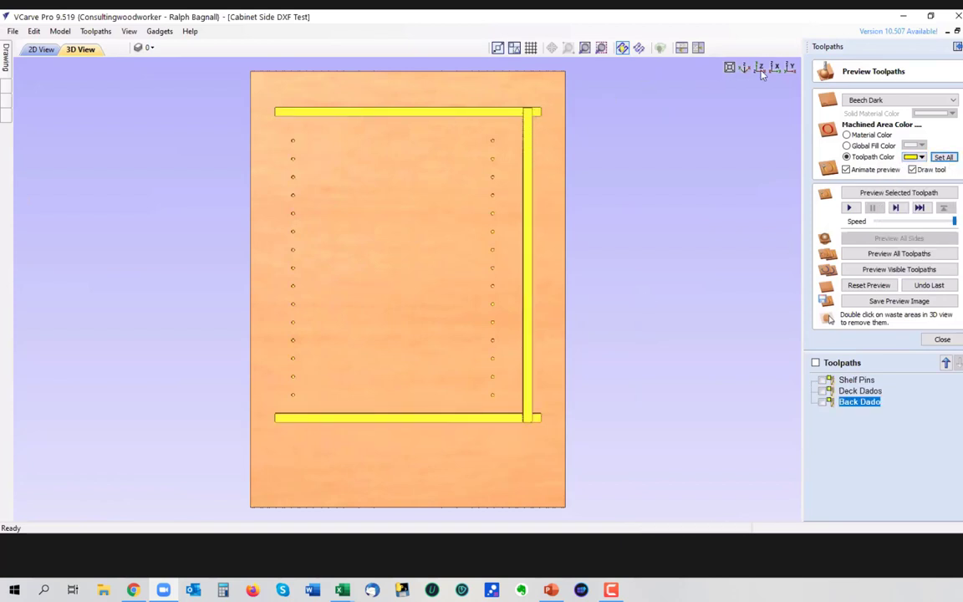
Step: Inspect the dado intersection up close at an angle in 3D, restore the straight-down view and close the preview
left_click_drag(747, 71, 489, 195)
scroll(462, 117, "up", 3)
scroll(489, 195, "up", 2)
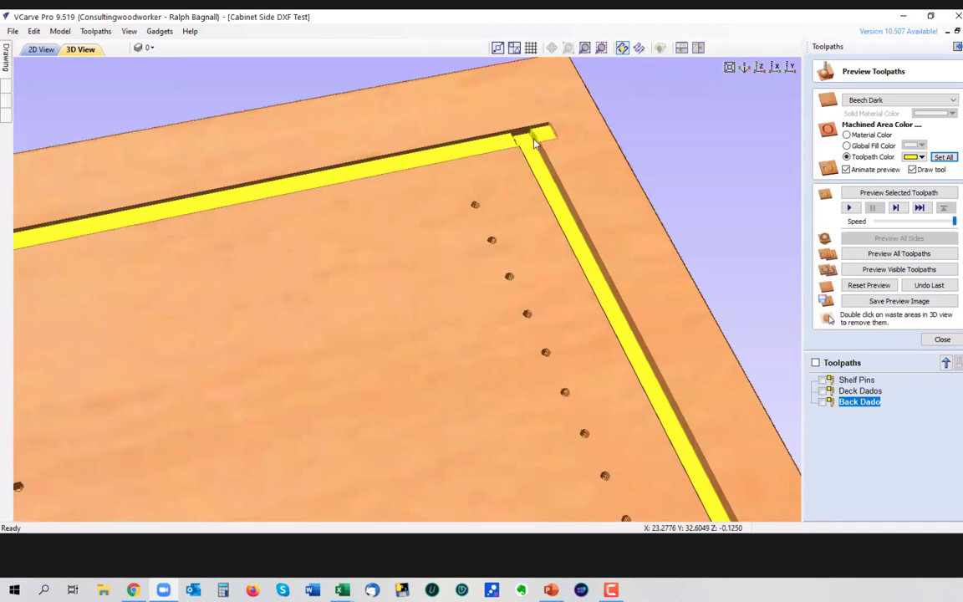
scroll(536, 143, "up", 1)
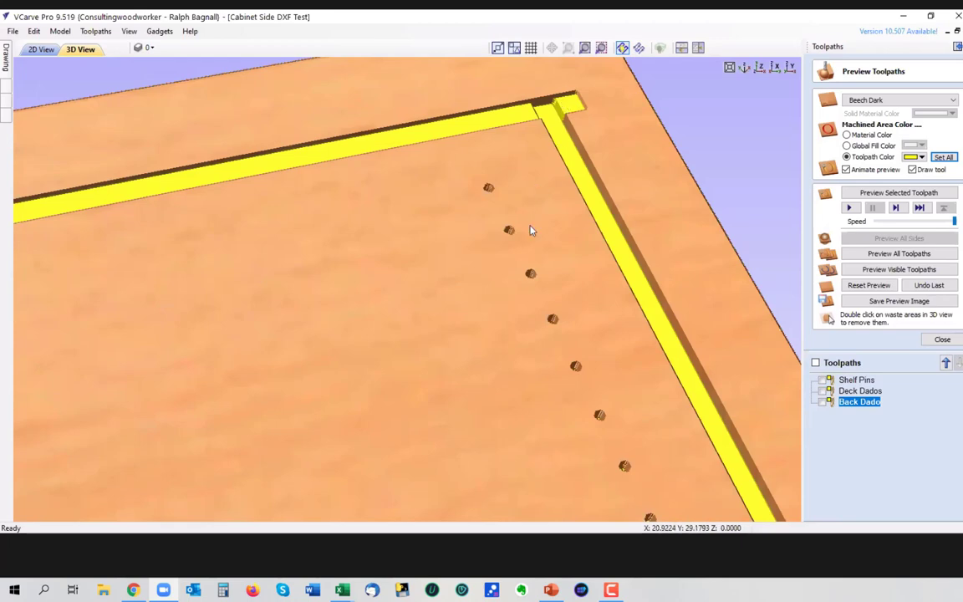
scroll(529, 229, "down", 8)
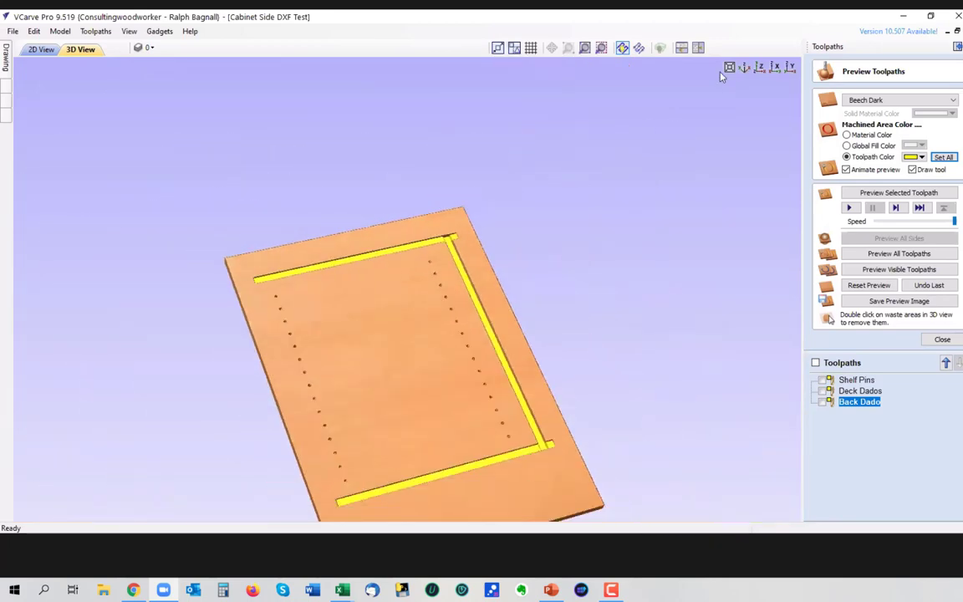
left_click(758, 67)
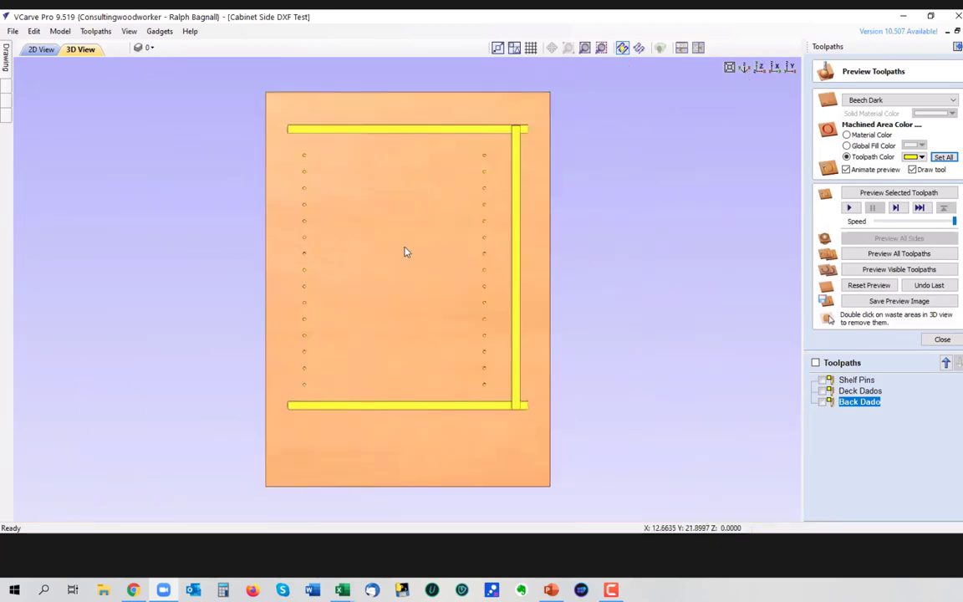
middle_click_drag(404, 250, 610, 247)
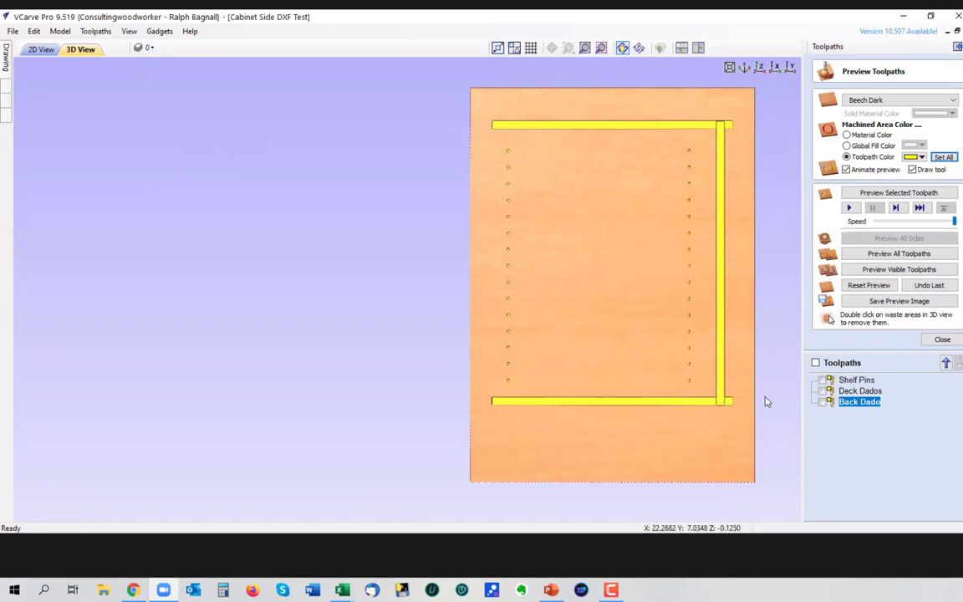
left_click(943, 340)
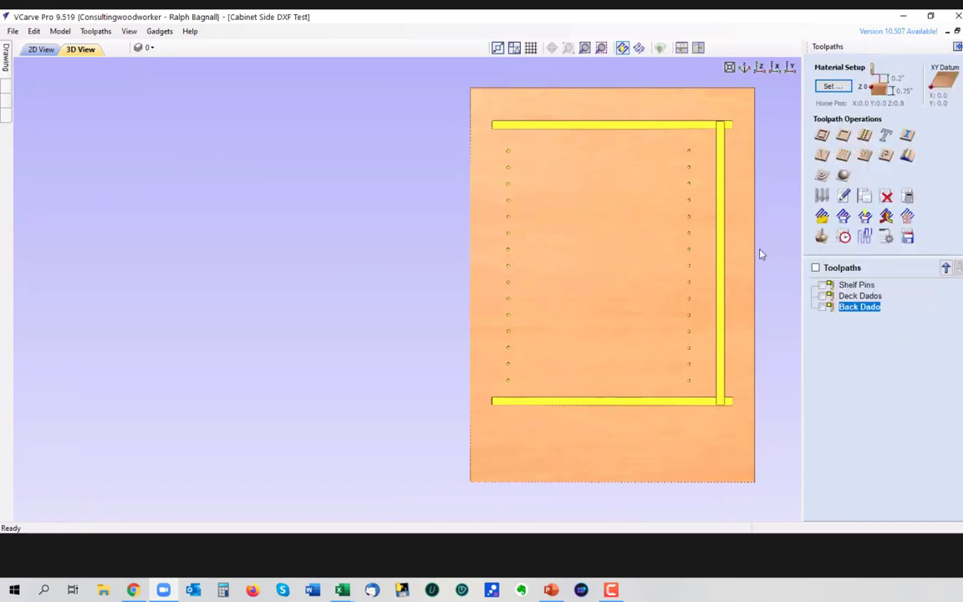
Step: Set up a 2D profile toolpath for the cabinet side's outer outline with a 0.75 inch cut depth and the 0.1875 inch end mill
left_click(39, 49)
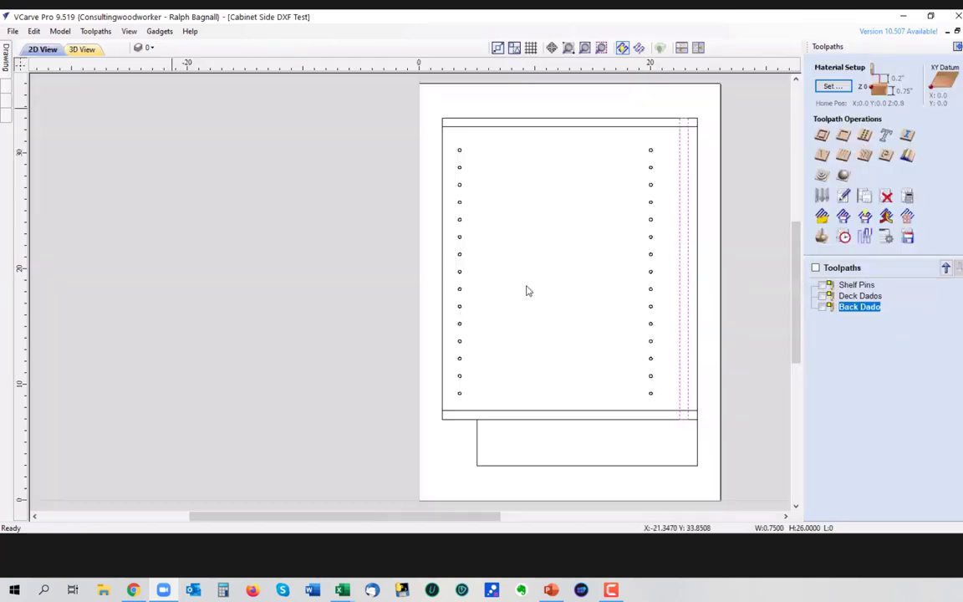
left_click(478, 454)
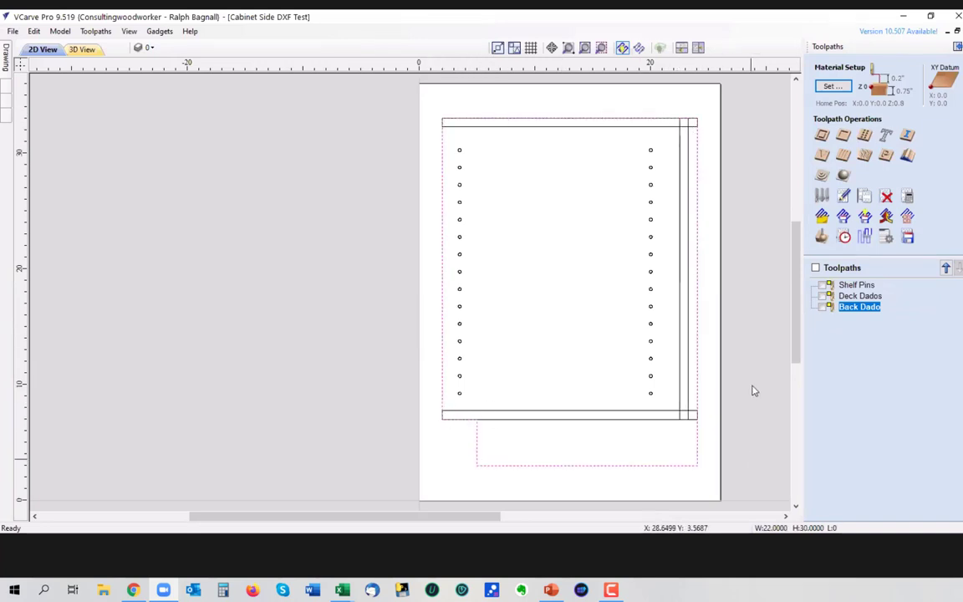
left_click(822, 137)
double_click(925, 118)
type(".75")
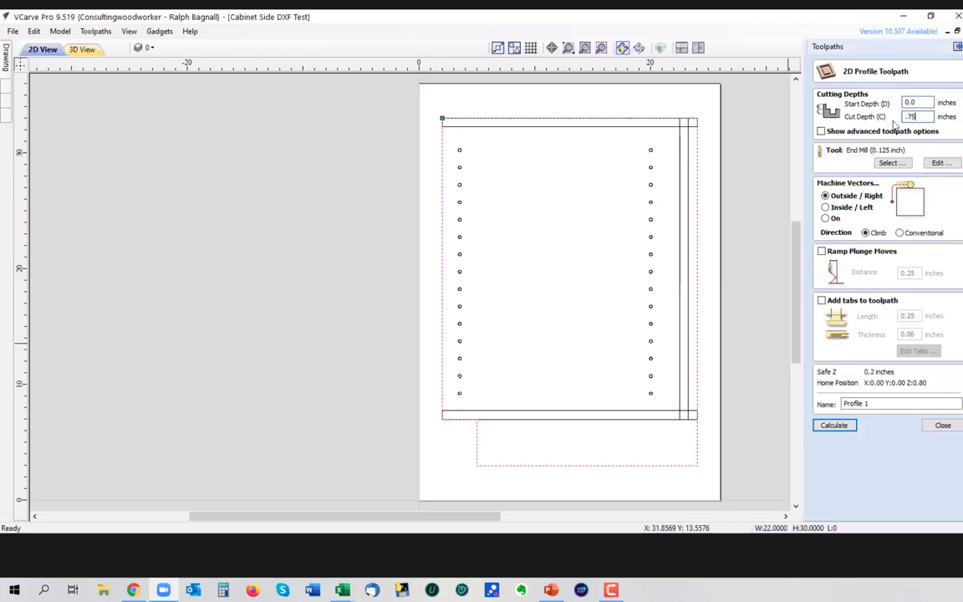
left_click(891, 164)
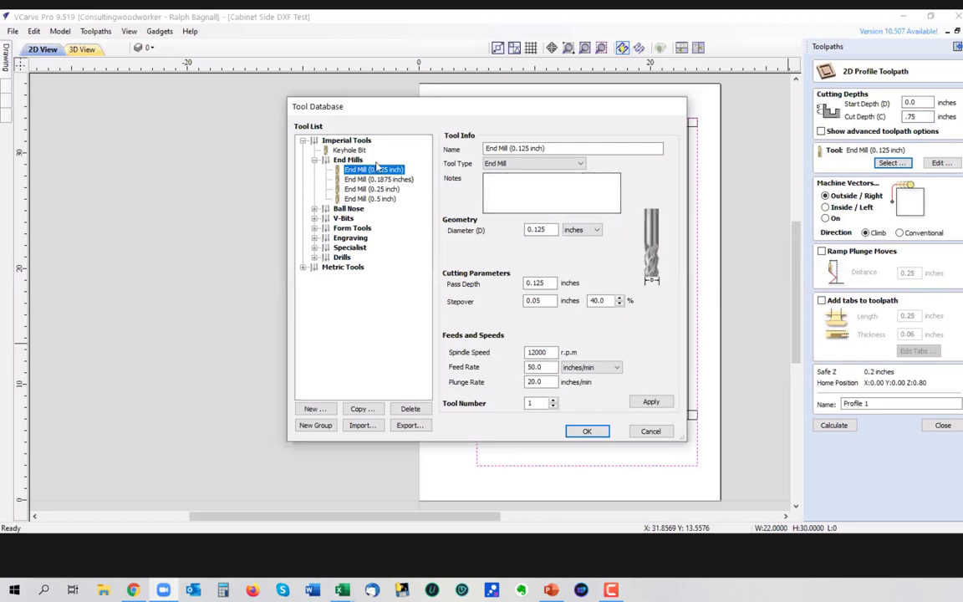
left_click(378, 179)
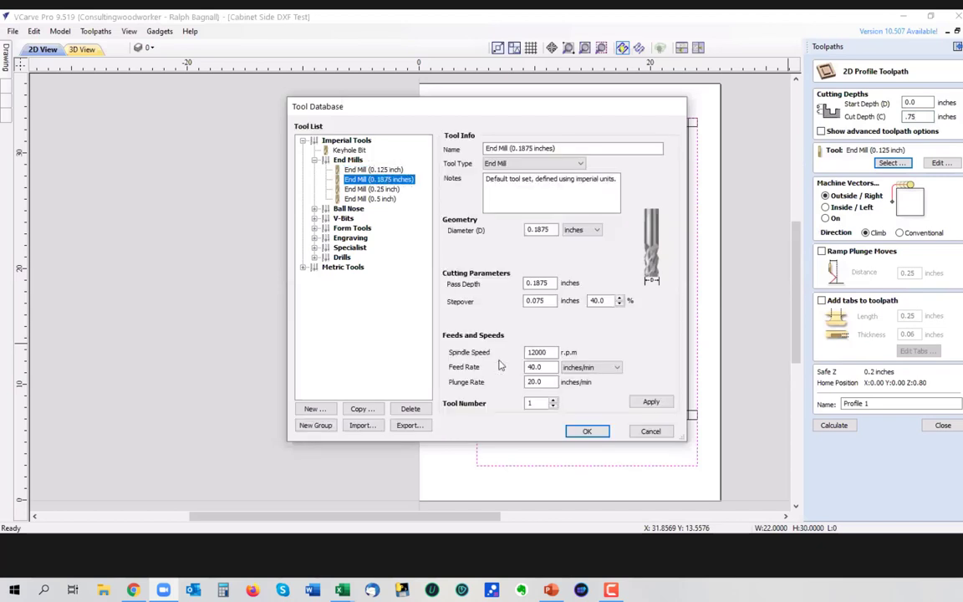
left_click(596, 434)
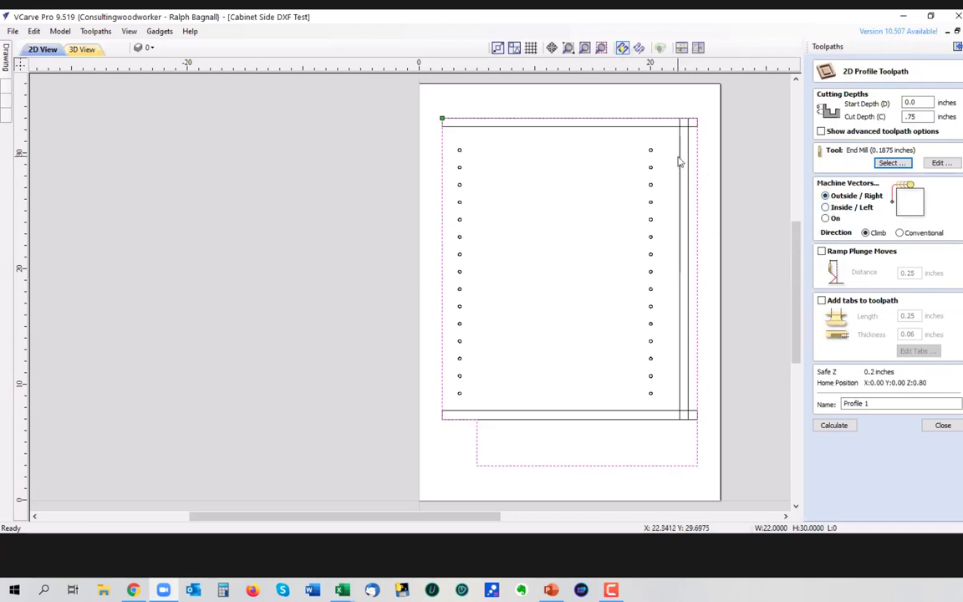
Step: Try the inside, on-line and conventional options for the profile cut, ending on outside machining with climb direction
left_click(825, 209)
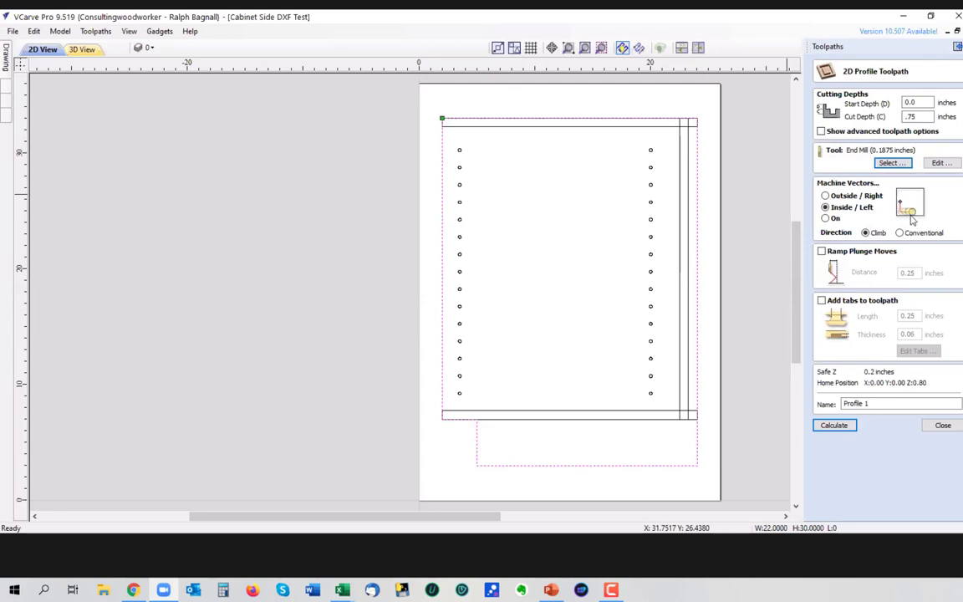
left_click(826, 195)
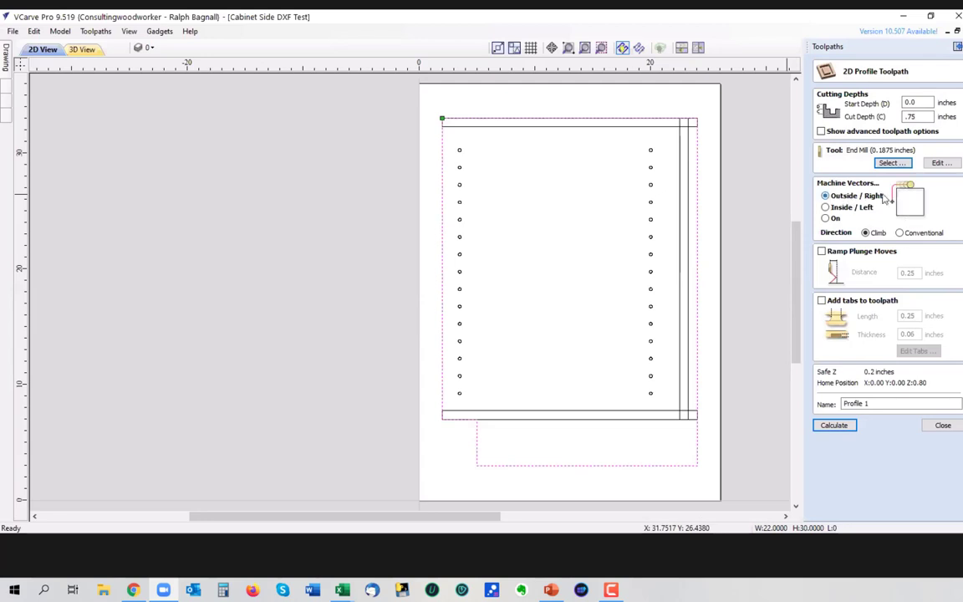
left_click(826, 219)
left_click(826, 195)
left_click(900, 233)
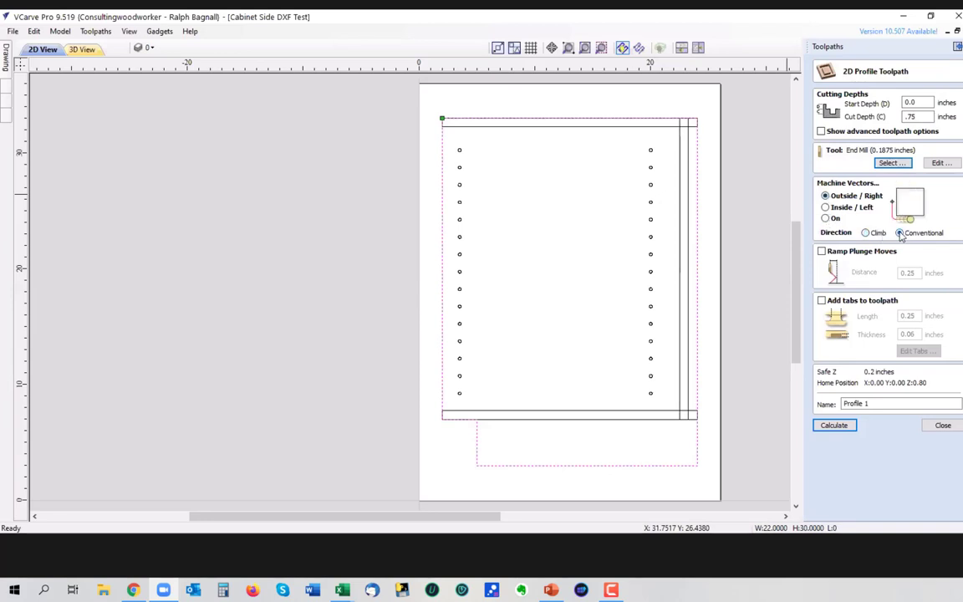
left_click(865, 233)
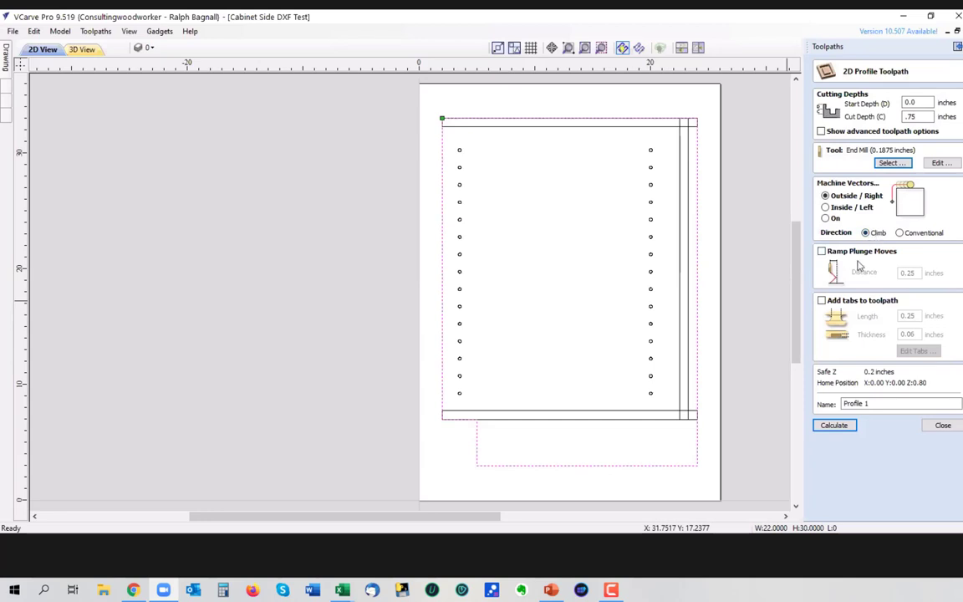
Step: Enable ramp plunge moves over 0.25 inches for the profile and check the end mill's cutting parameters
left_click(821, 252)
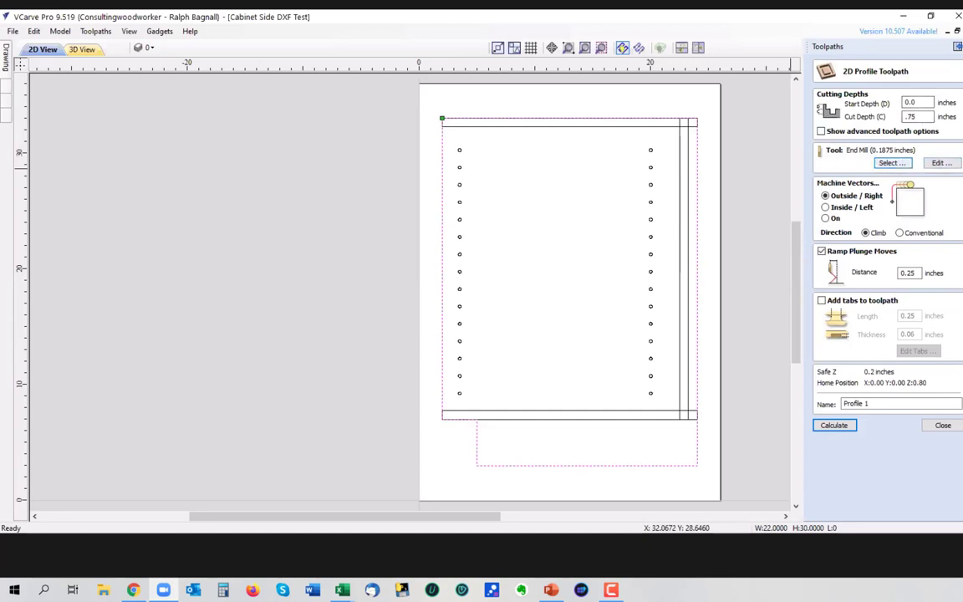
left_click(945, 163)
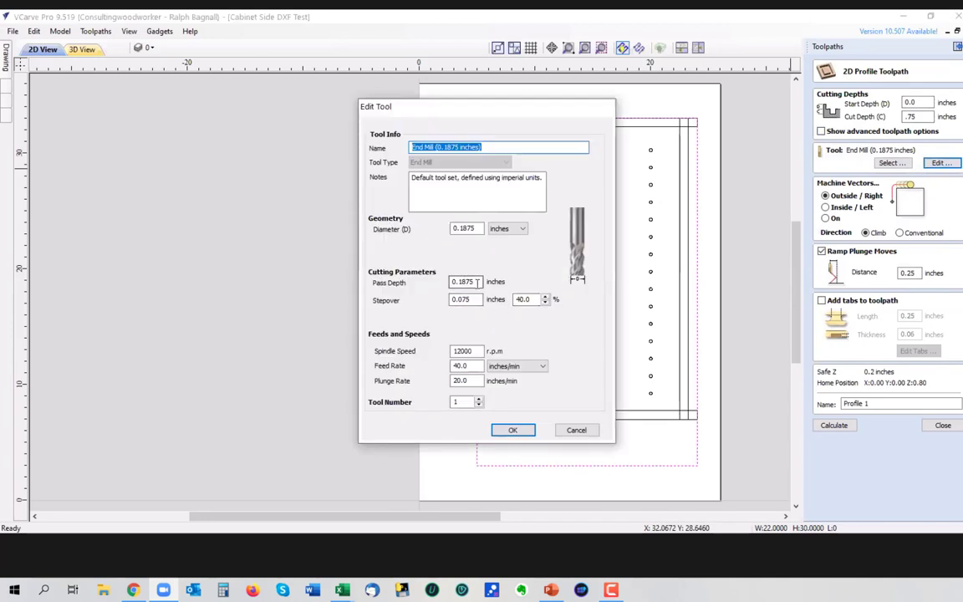
left_click(512, 431)
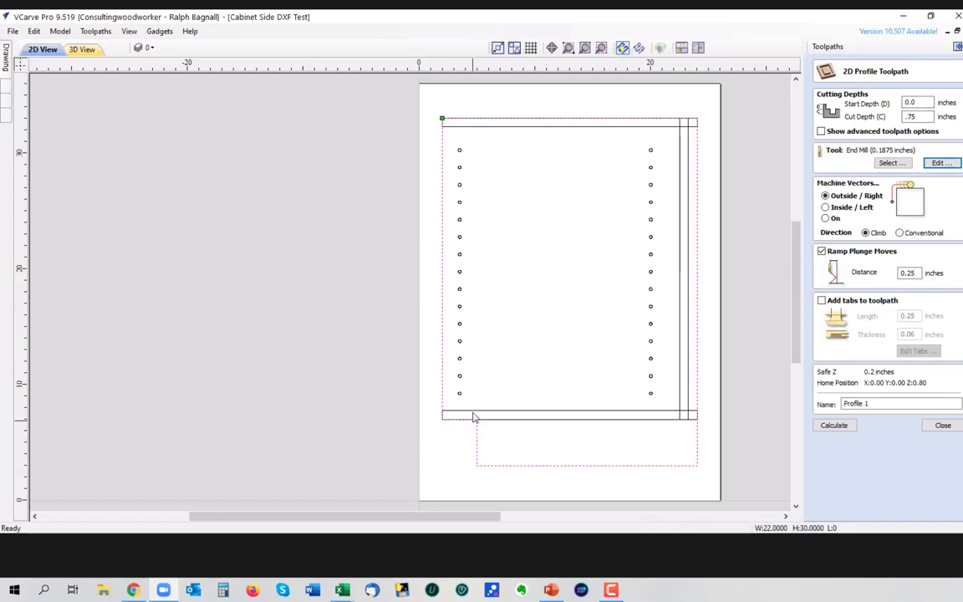
Step: Add 3D tabs to the profile toolpath, 0.25 inches long and 0.06 inches thick, with the advanced toolpath options shown
left_click(822, 301)
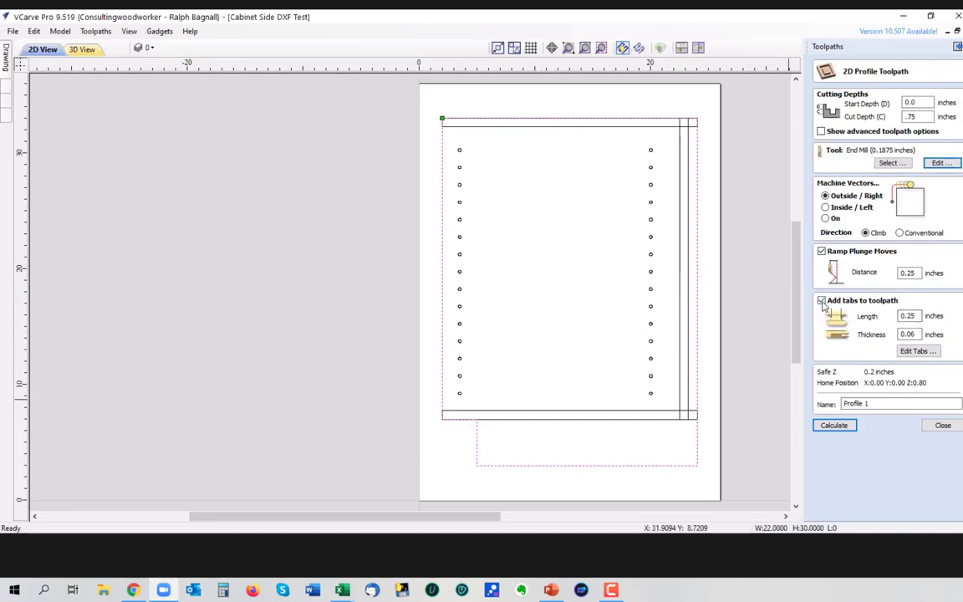
double_click(921, 316)
type(".")
left_click_drag(920, 315, 884, 322)
type(".25")
key("Tab")
left_click_drag(872, 337, 874, 341)
type(".")
left_click(822, 132)
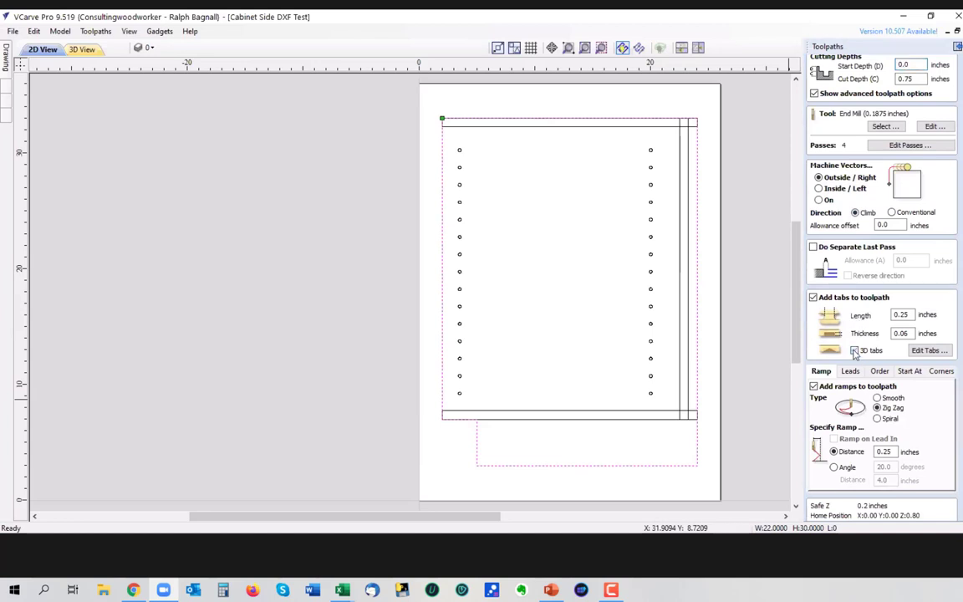
Step: Add a constant number of 4 tabs to the cabinet side's outer outline
left_click(922, 350)
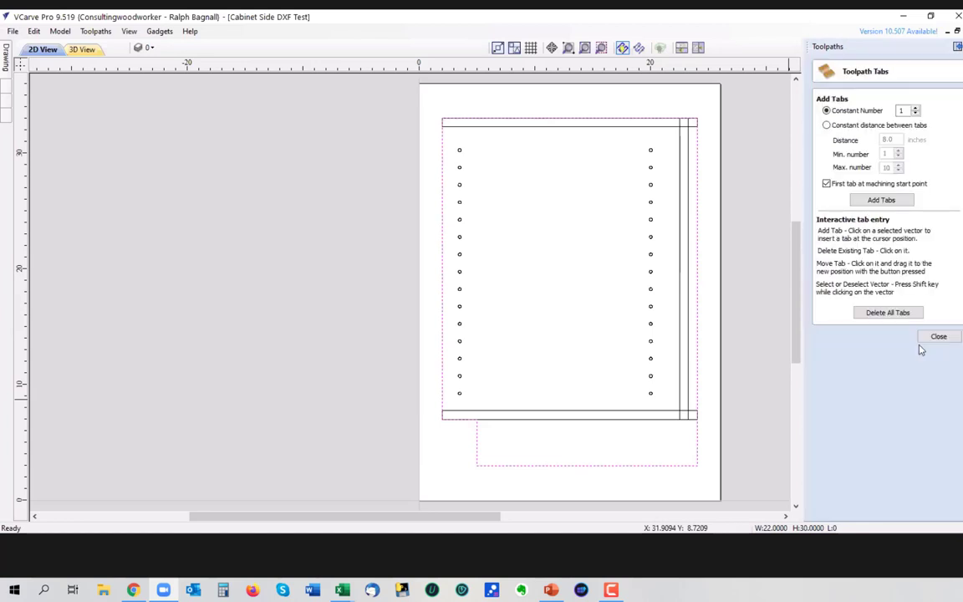
left_click(916, 109)
left_click(916, 108)
type("4")
left_click(881, 200)
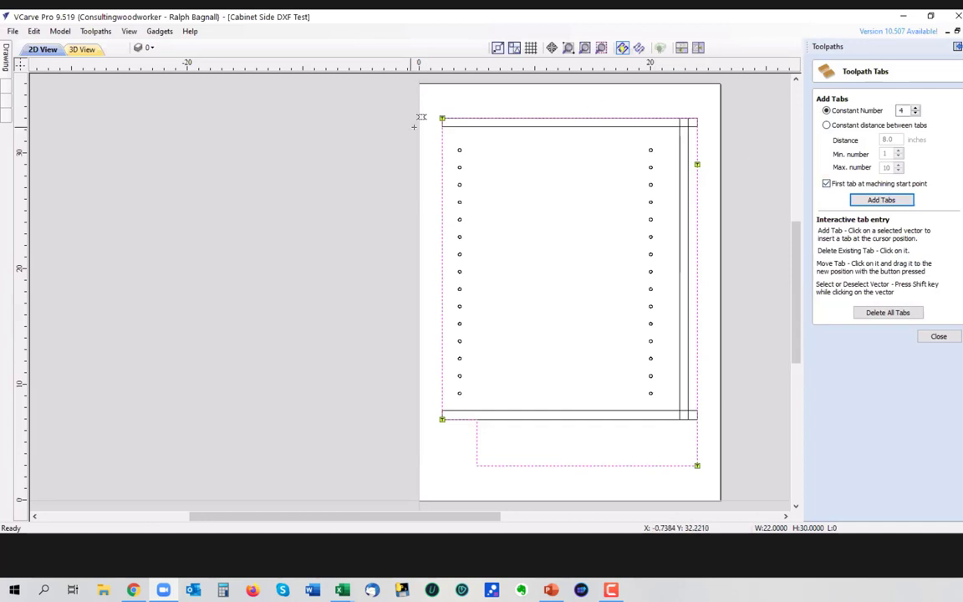
Step: Try repositioning the automatically placed tabs on the outline, and remove all of them
left_click(570, 118)
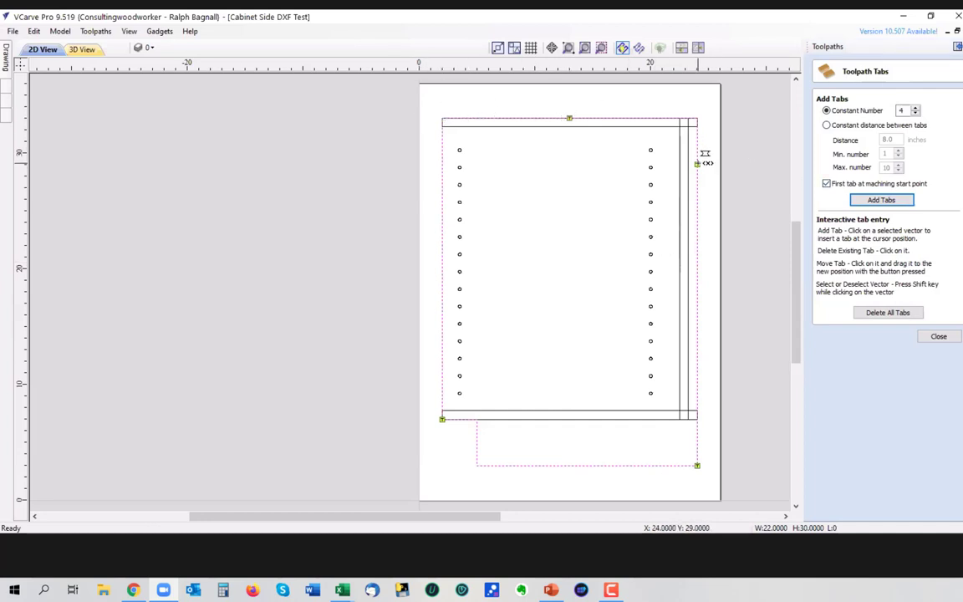
left_click_drag(697, 162, 698, 251)
left_click(698, 250)
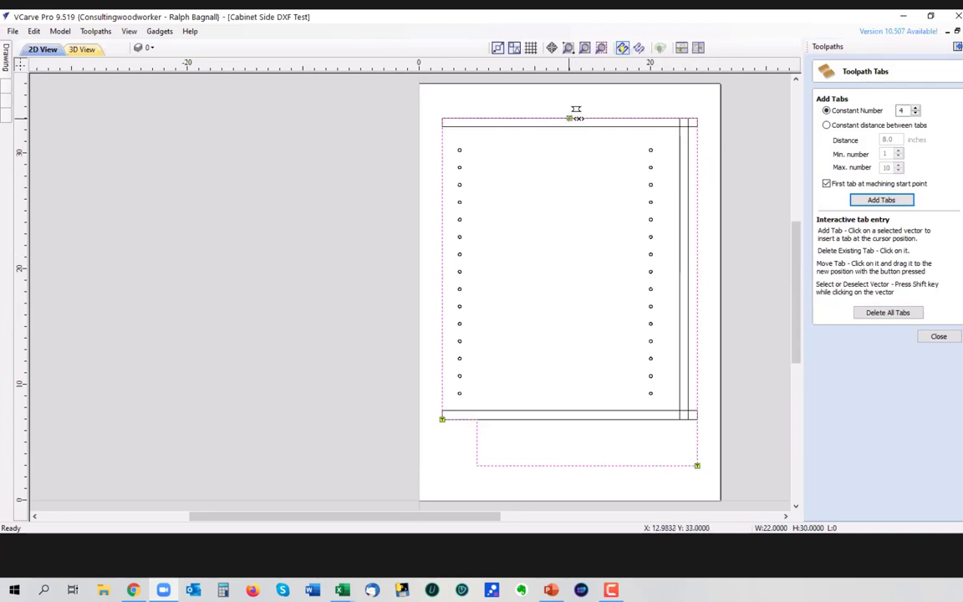
left_click(569, 118)
left_click(697, 464)
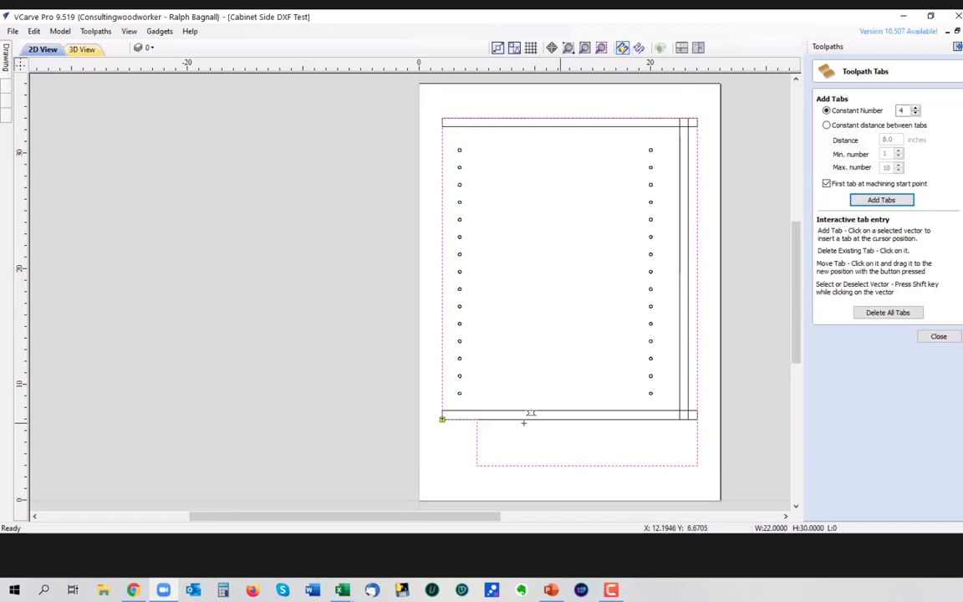
left_click(444, 418)
Step: Place tabs by hand on the outline, two along the long back edge and one on the toe-kick notch's vertical edge, and finish tab editing
left_click(697, 396)
left_click(697, 176)
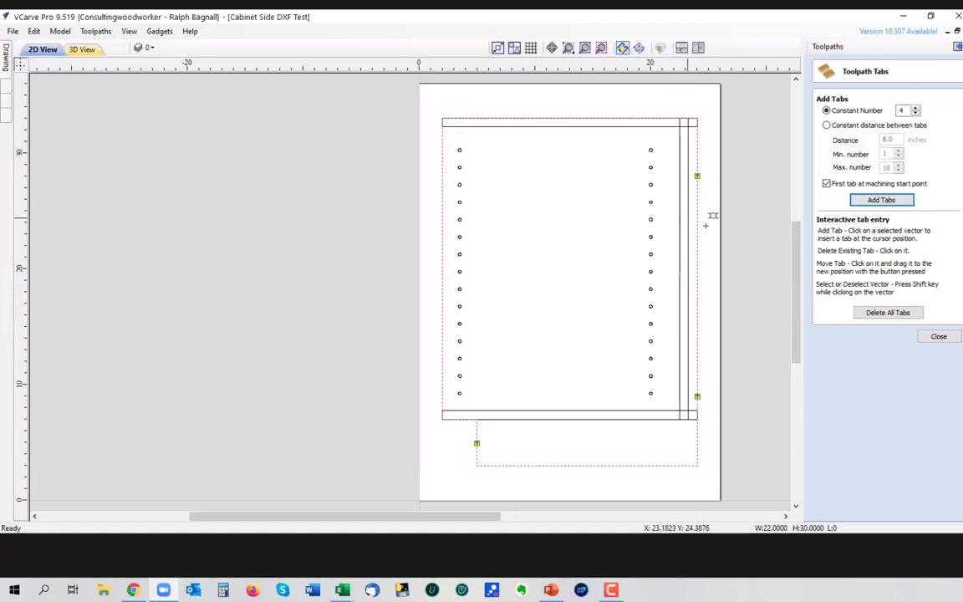
left_click(939, 337)
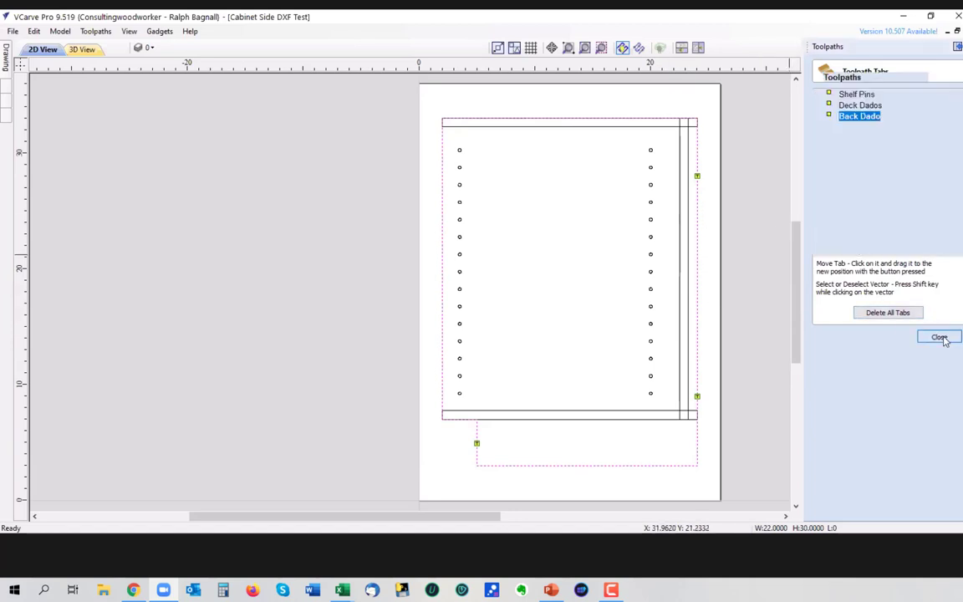
Step: Name the profile toolpath Cut Out, calculate it and simulate it on the material
scroll(873, 414, "down", 1)
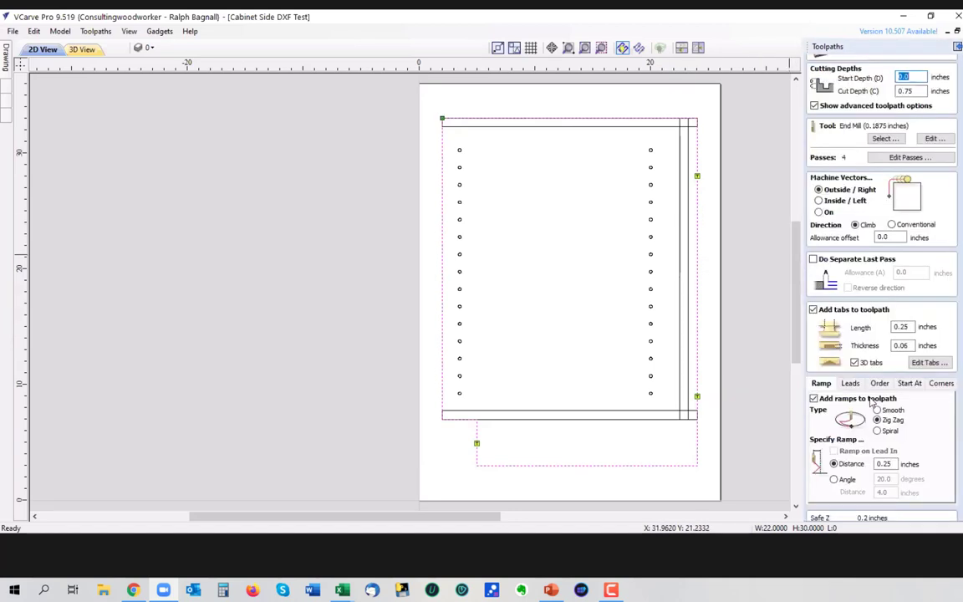
scroll(870, 440, "down", 4)
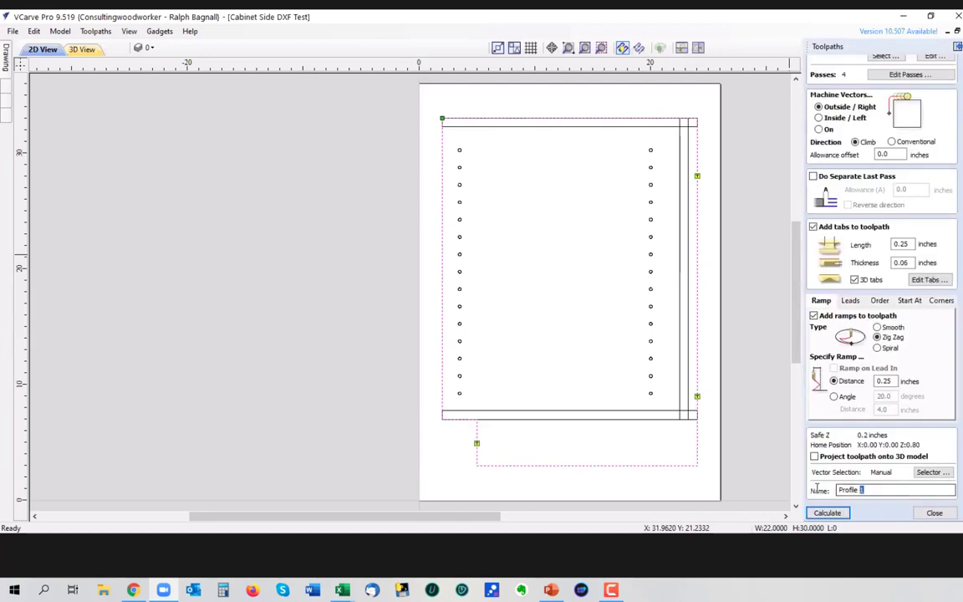
left_click_drag(870, 490, 803, 491)
type("Cut Out")
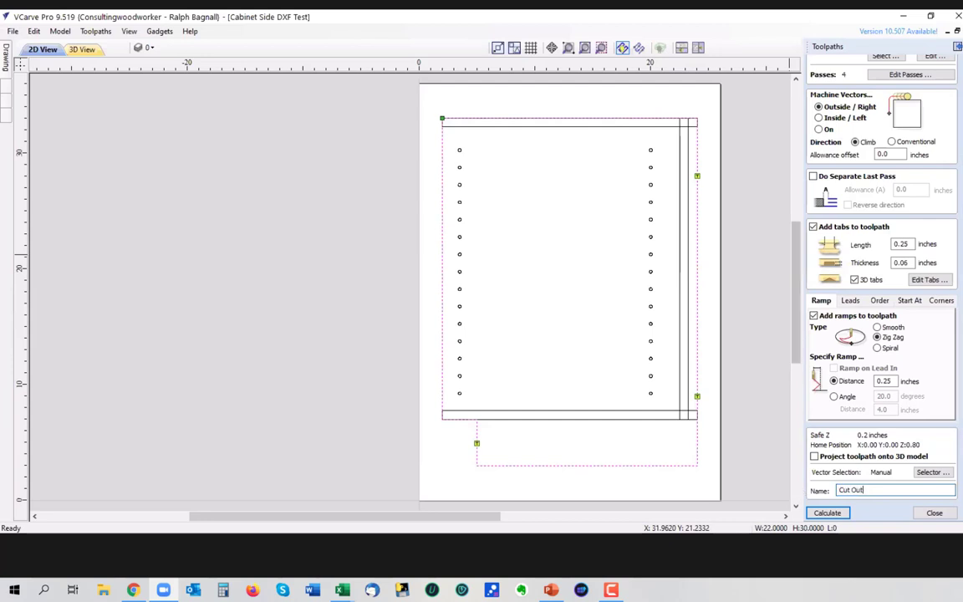
left_click(827, 513)
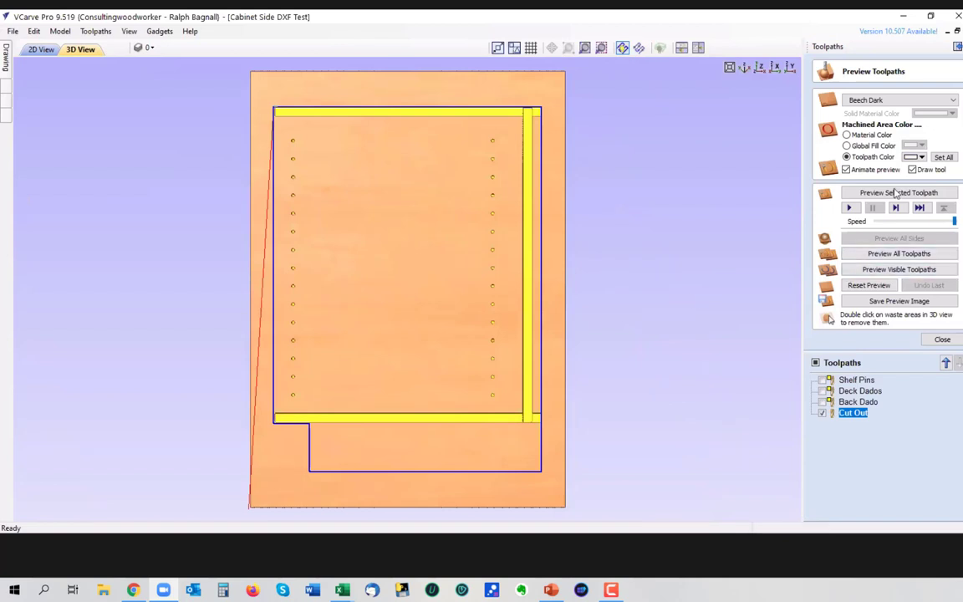
left_click(894, 193)
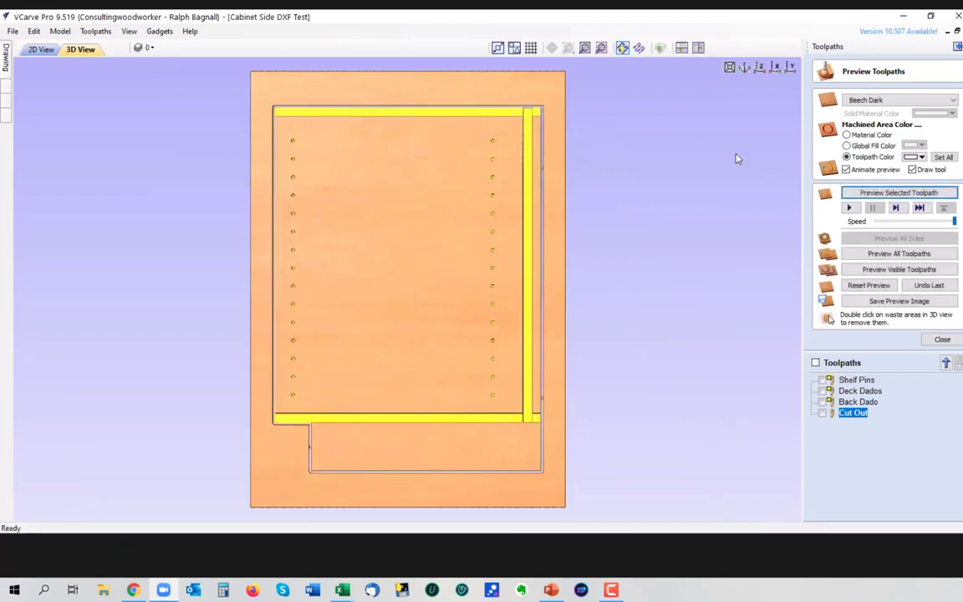
Step: Inspect the tabs in the simulated outer cut up close, restore the straight-down view of the whole sheet and close the preview
scroll(544, 171, "up", 5)
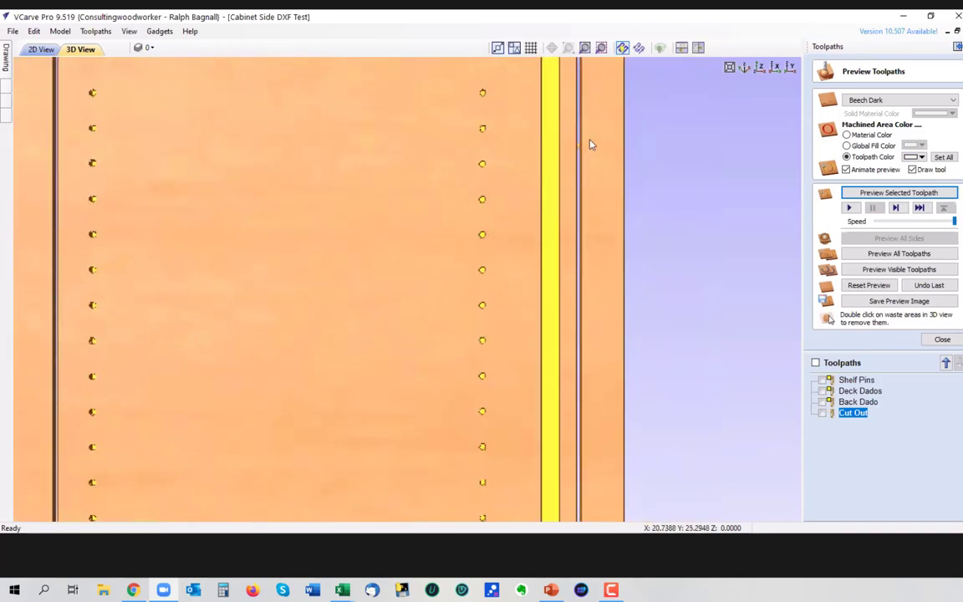
scroll(577, 147, "up", 3)
middle_click_drag(564, 258, 460, 242)
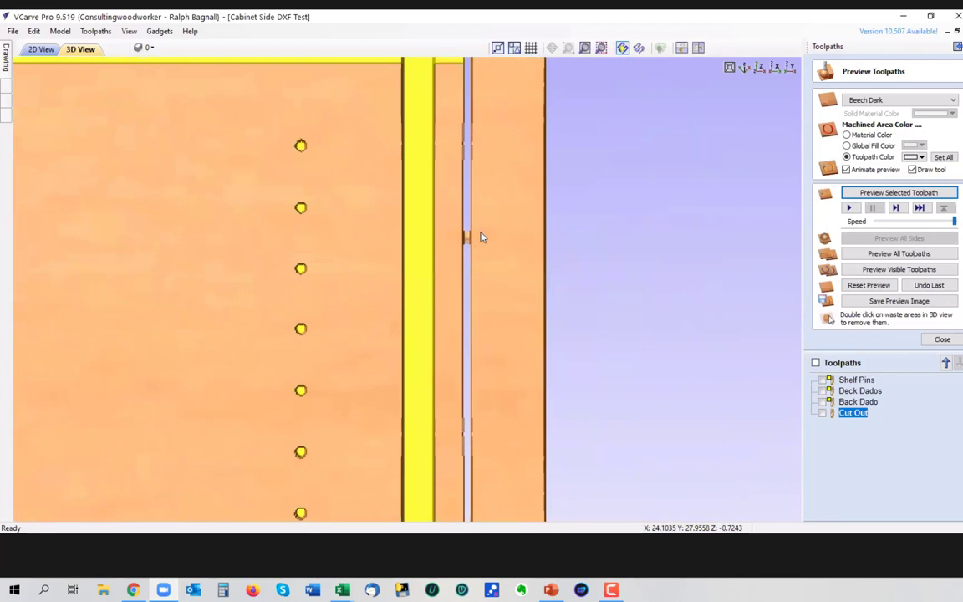
scroll(501, 217, "up", 2)
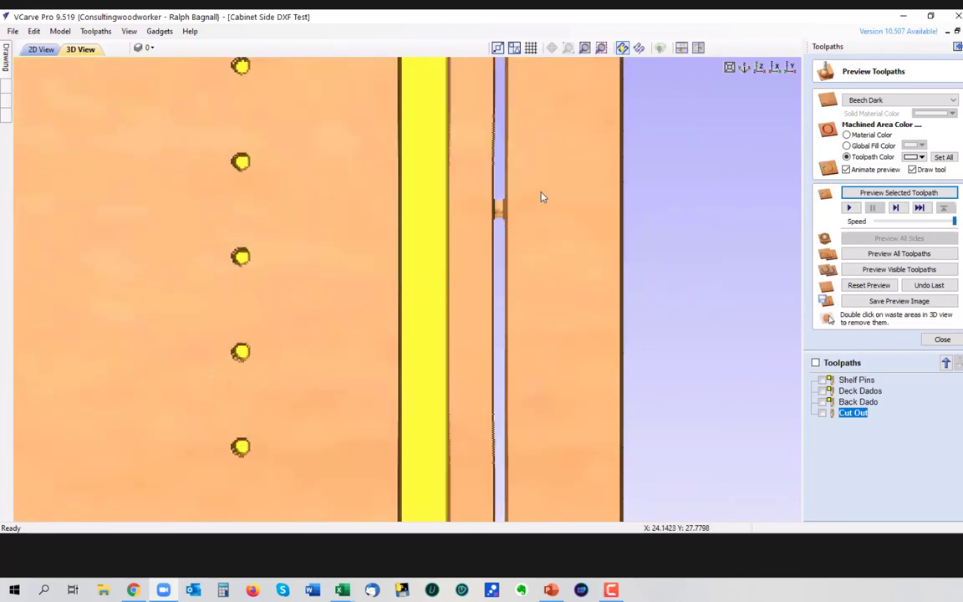
left_click_drag(540, 197, 541, 187)
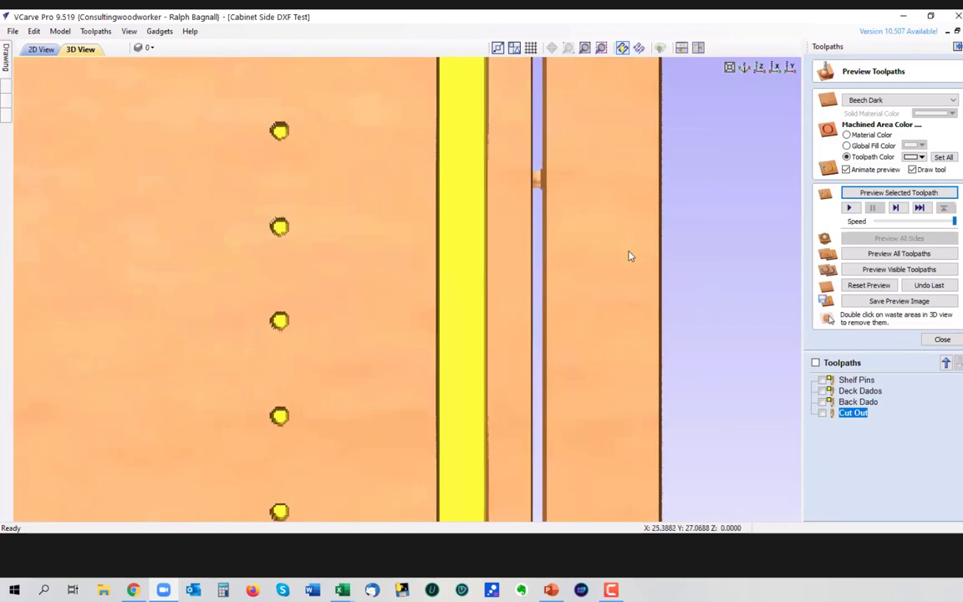
scroll(579, 242, "down", 2)
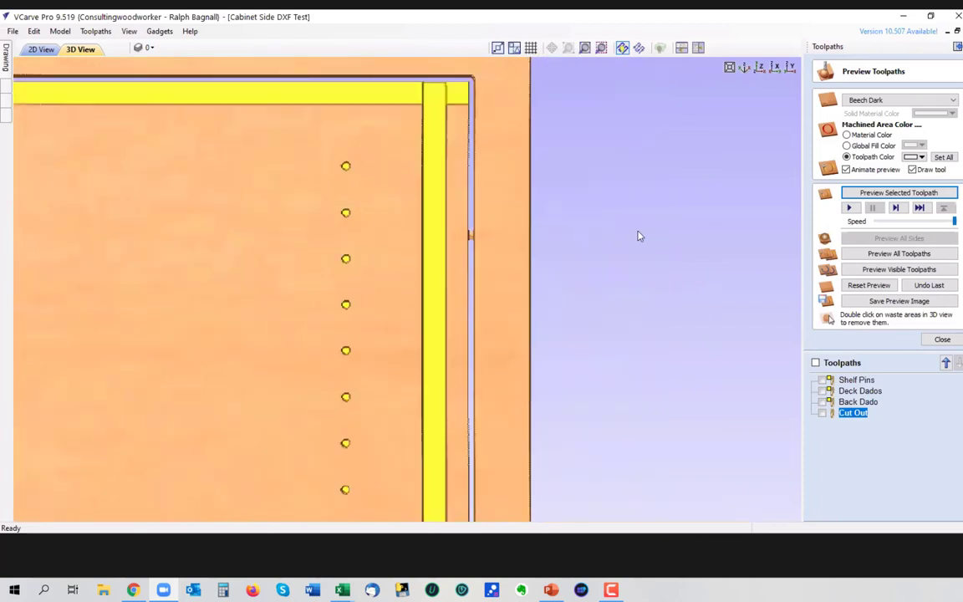
scroll(574, 243, "down", 1)
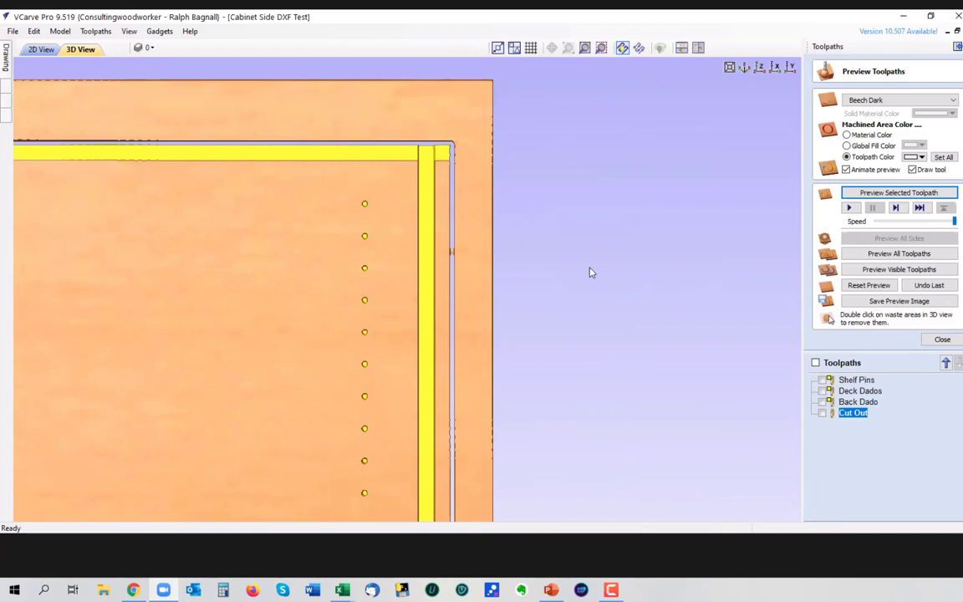
left_click_drag(493, 105, 601, 98)
key("1")
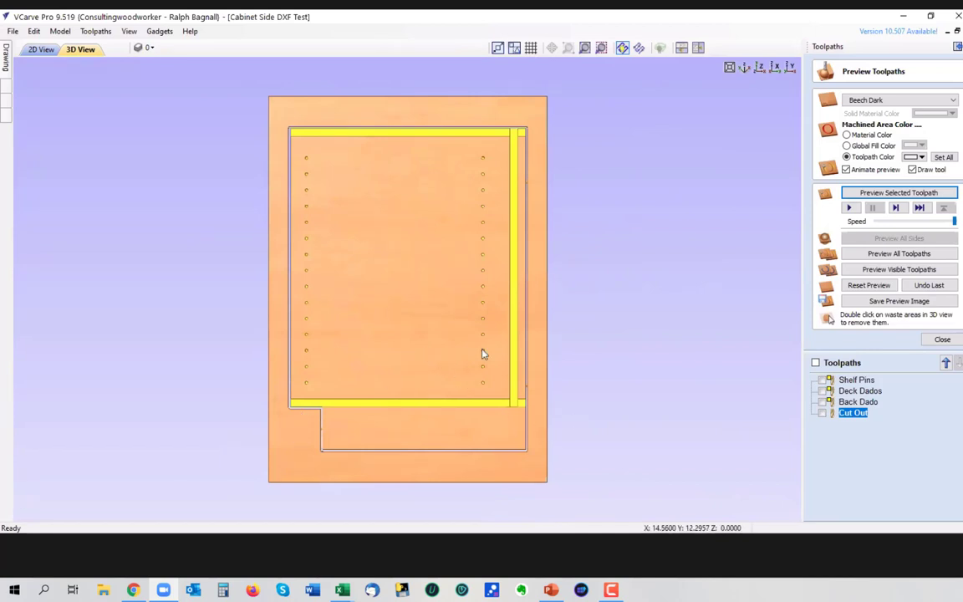
middle_click_drag(491, 354, 578, 363)
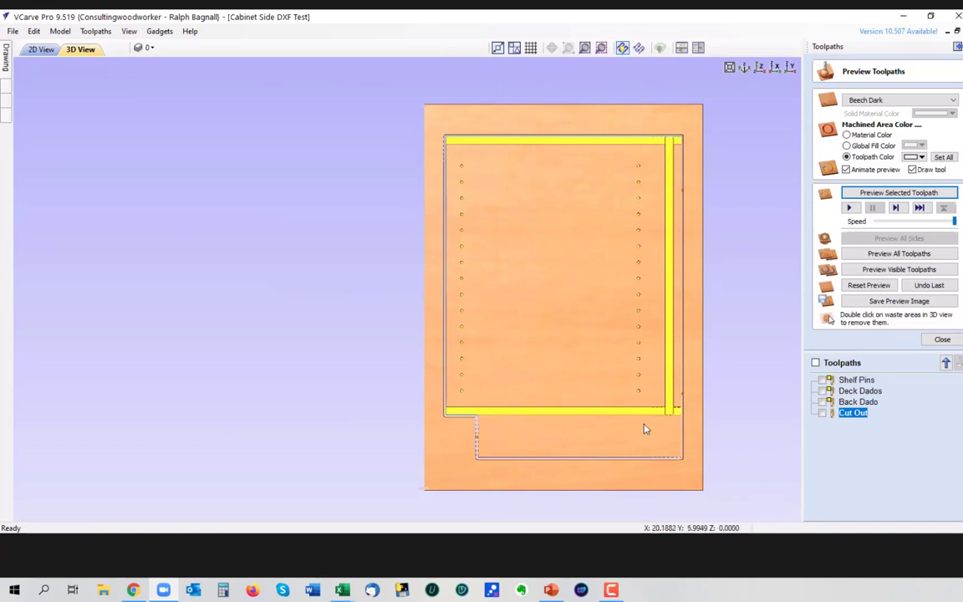
left_click(943, 339)
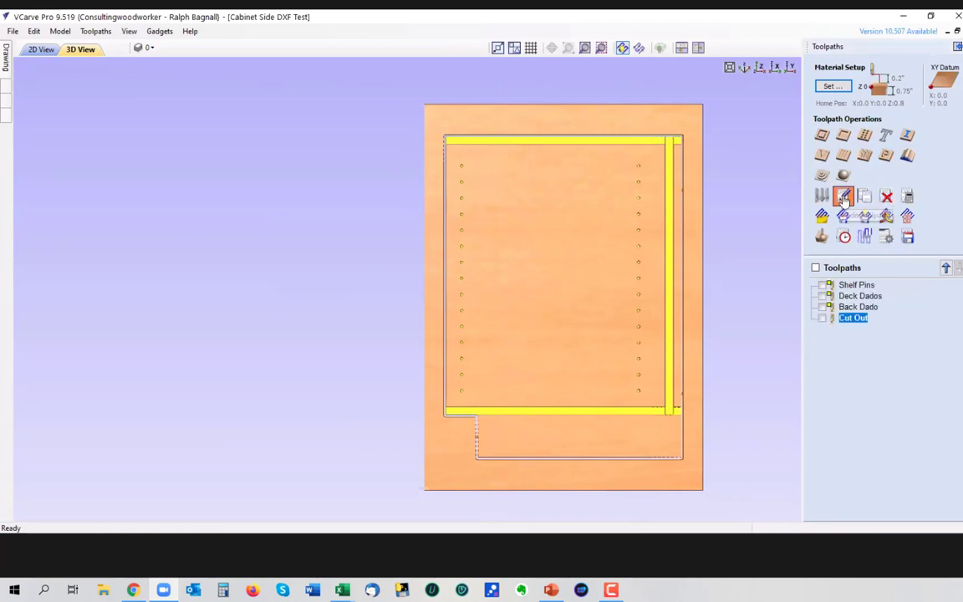
Step: Edit the Cut Out toolpath to turn off its tabs, hide the advanced options and recalculate it
left_click(844, 199)
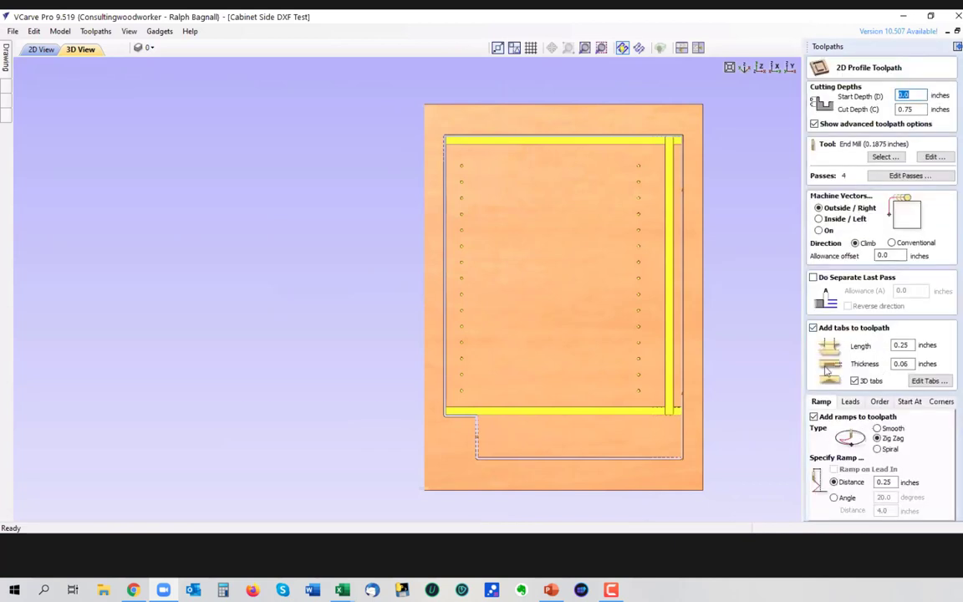
left_click(812, 328)
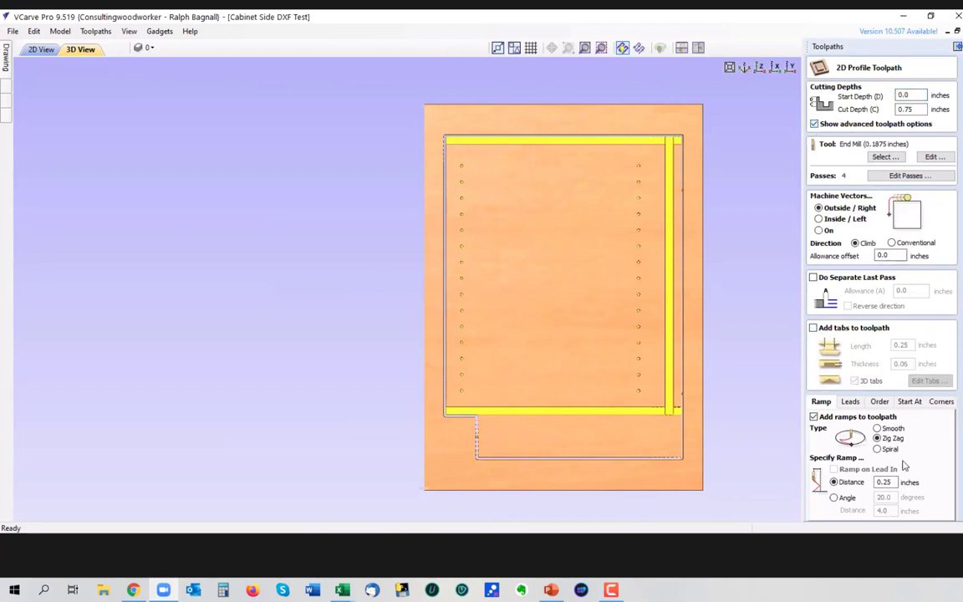
left_click(813, 124)
left_click(834, 424)
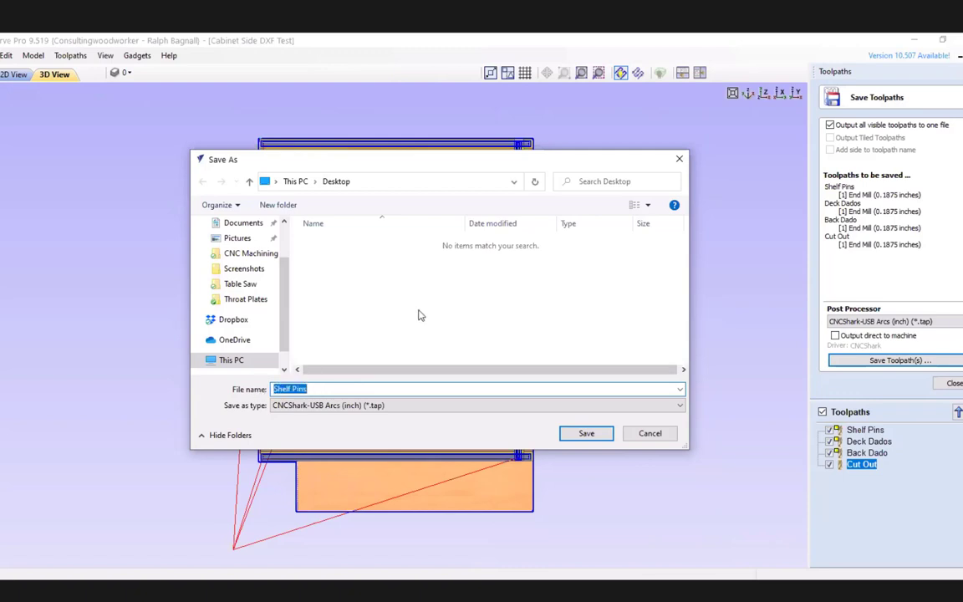
Step: Save all four toolpaths as one CNCShark-USB Arcs (inch) file named with the person's first name plus Right Side, and hide all toolpaths
type("Cab")
key("shift+Left")
key("shift+Left")
key("shift+Left")
key("shift+Left")
key("shift+Left")
key("shift+Left")
key("shift+Left")
key("shift+Left")
key("shift+Left")
key("shift+Left")
type("Dave Right Side")
left_click(587, 433)
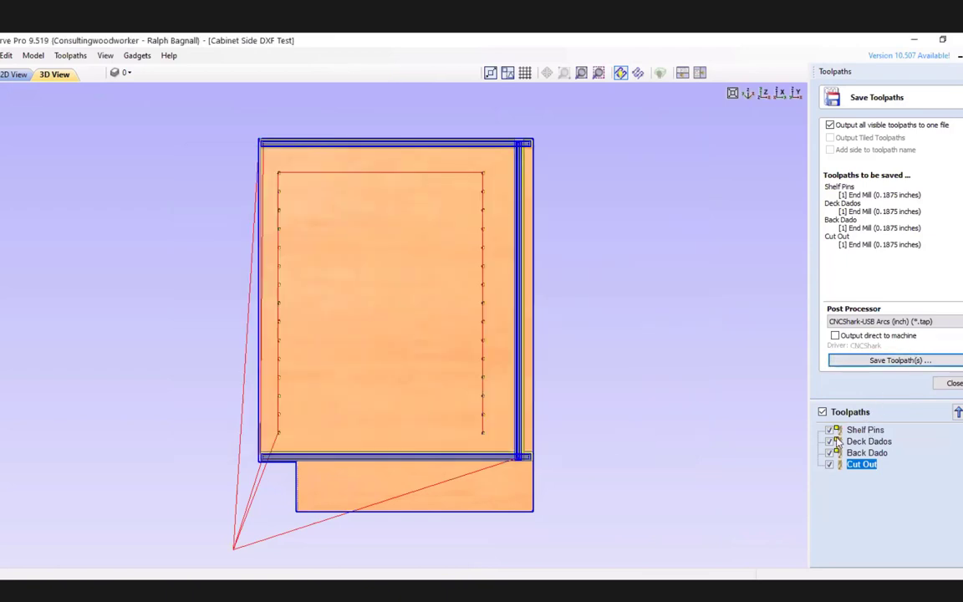
left_click(822, 411)
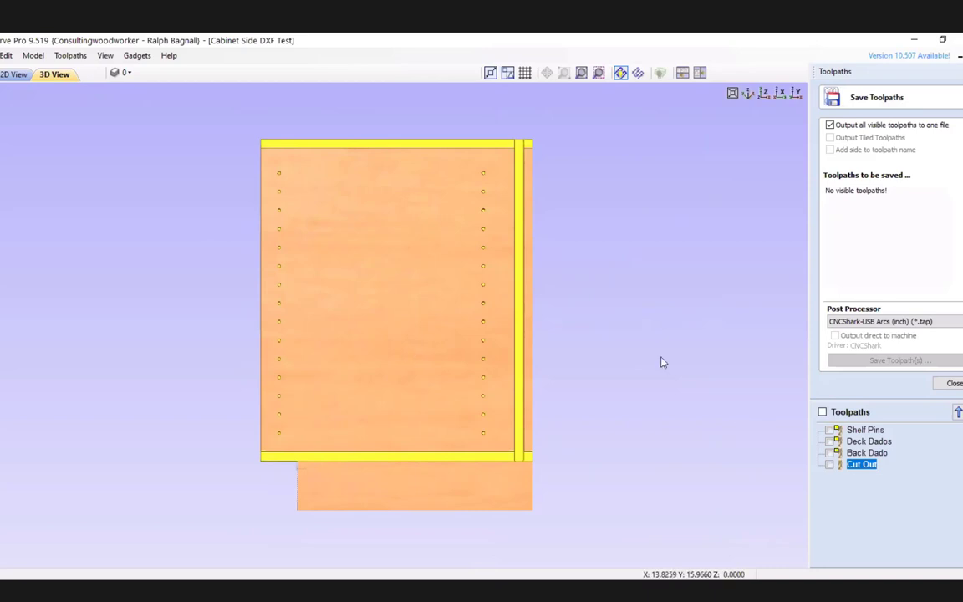
Step: Move the Shelf Pins toolpath down the machining order and return it to first place
mouse_move(858, 449)
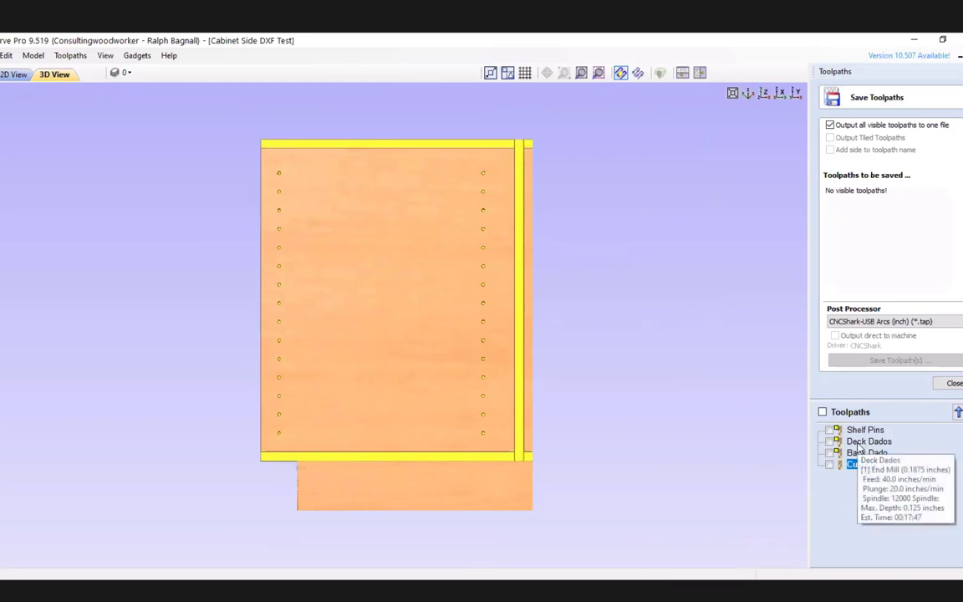
left_click(861, 430)
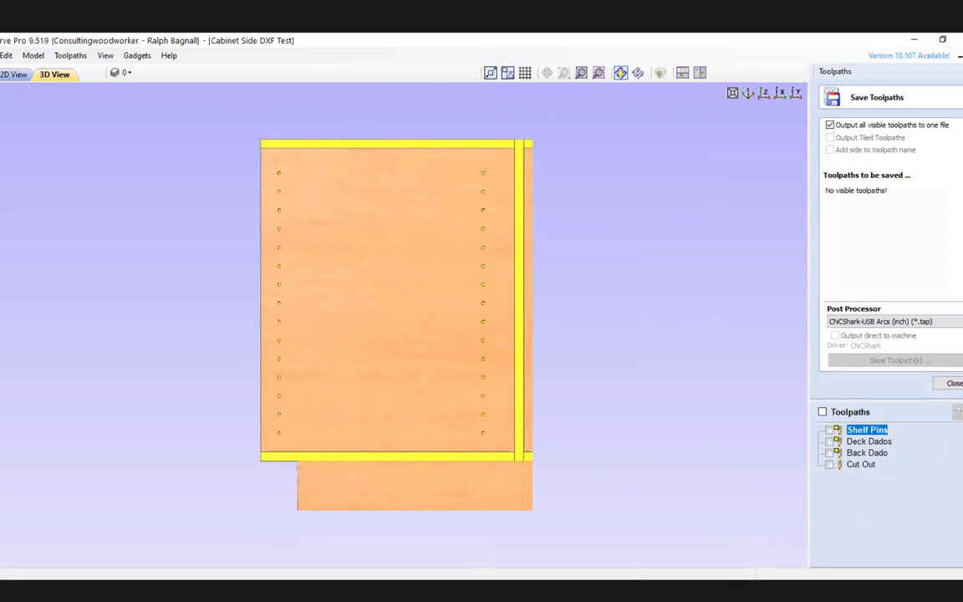
left_click(962, 411)
left_click(962, 411)
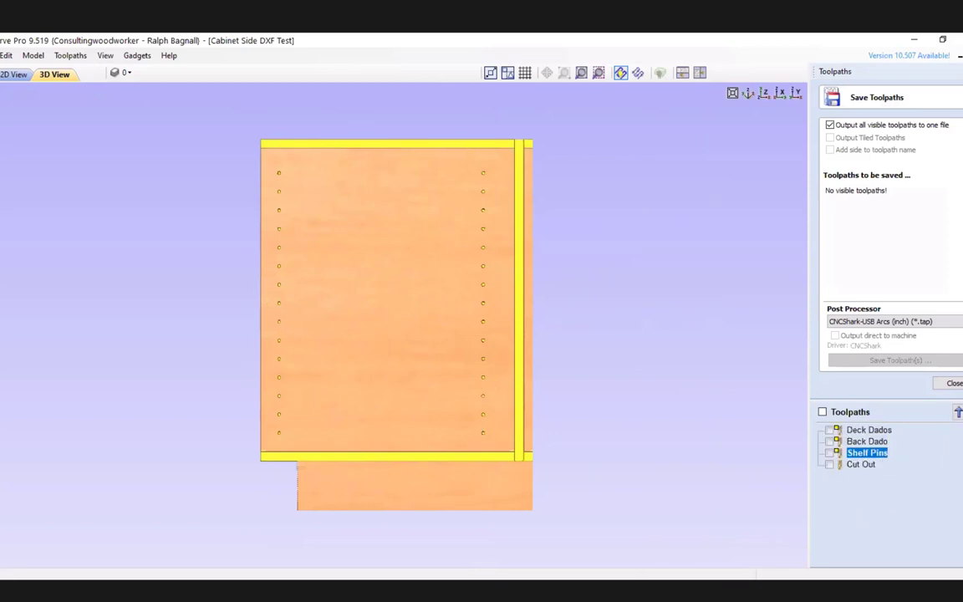
left_click(958, 411)
left_click(959, 411)
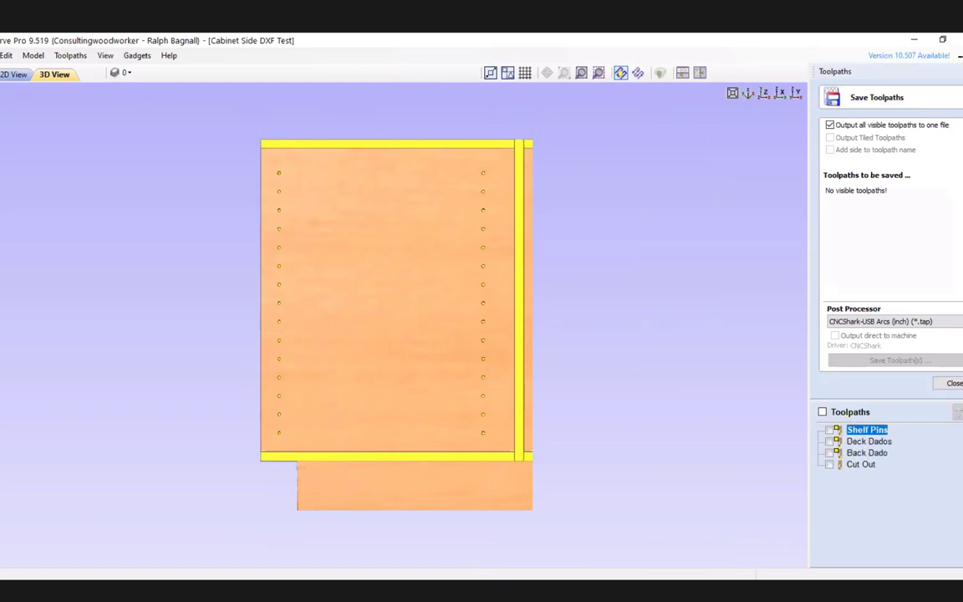
left_click(961, 411)
left_click(961, 411)
left_click(962, 411)
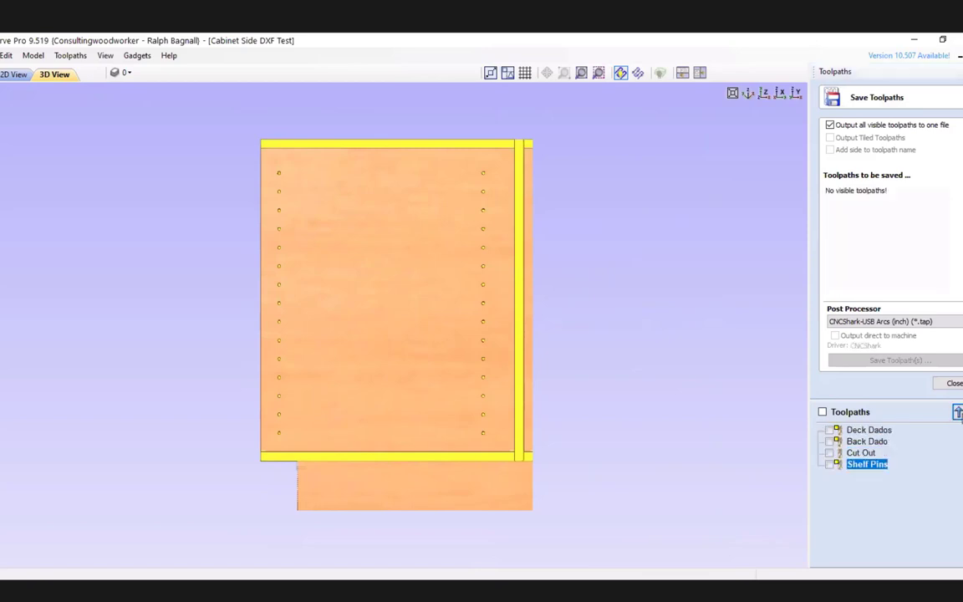
left_click(958, 411)
left_click(959, 412)
left_click(958, 411)
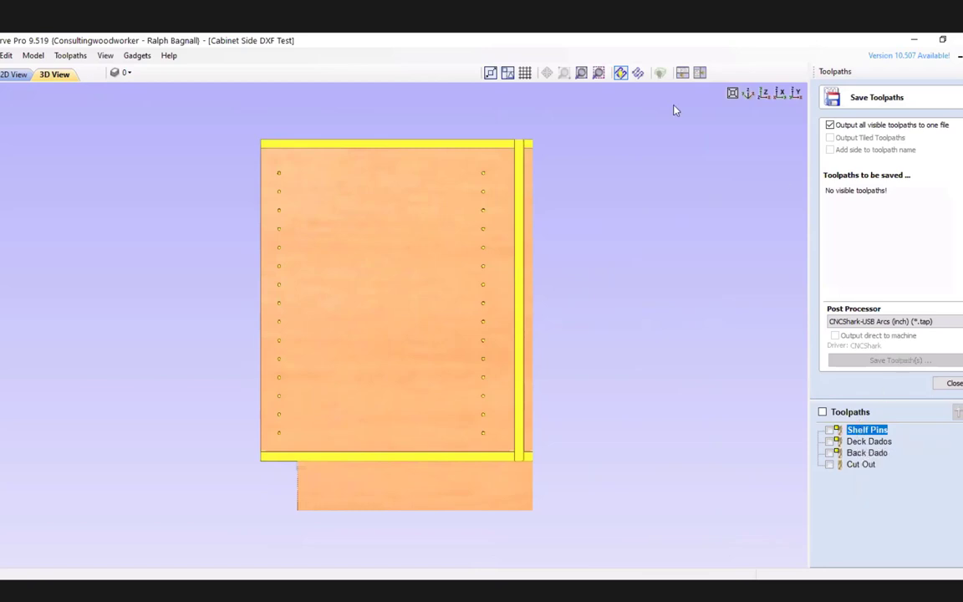
Step: Make all four toolpaths visible, check the file save dialog for them and cancel it
left_click(929, 322)
left_click(929, 321)
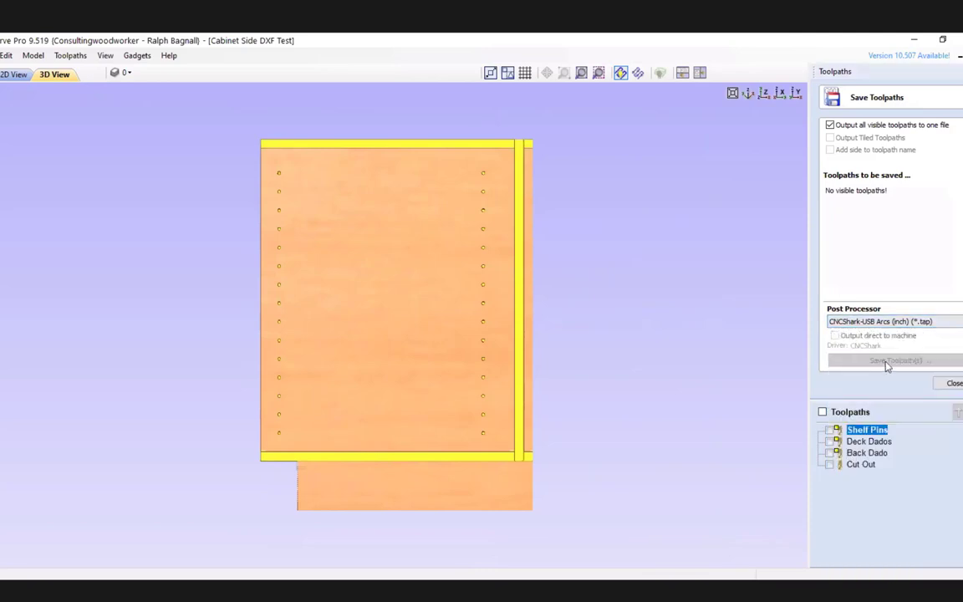
left_click(823, 412)
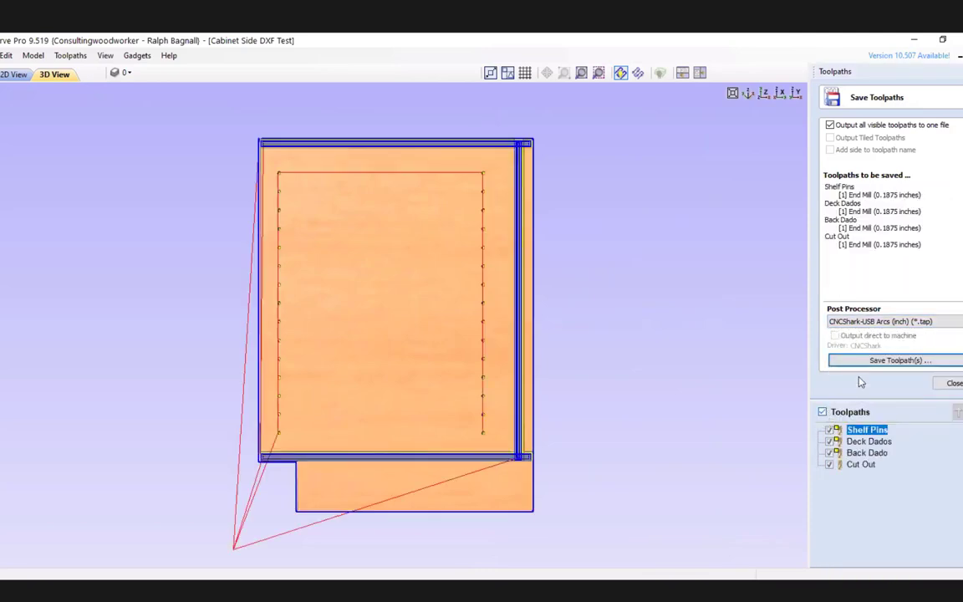
left_click(883, 361)
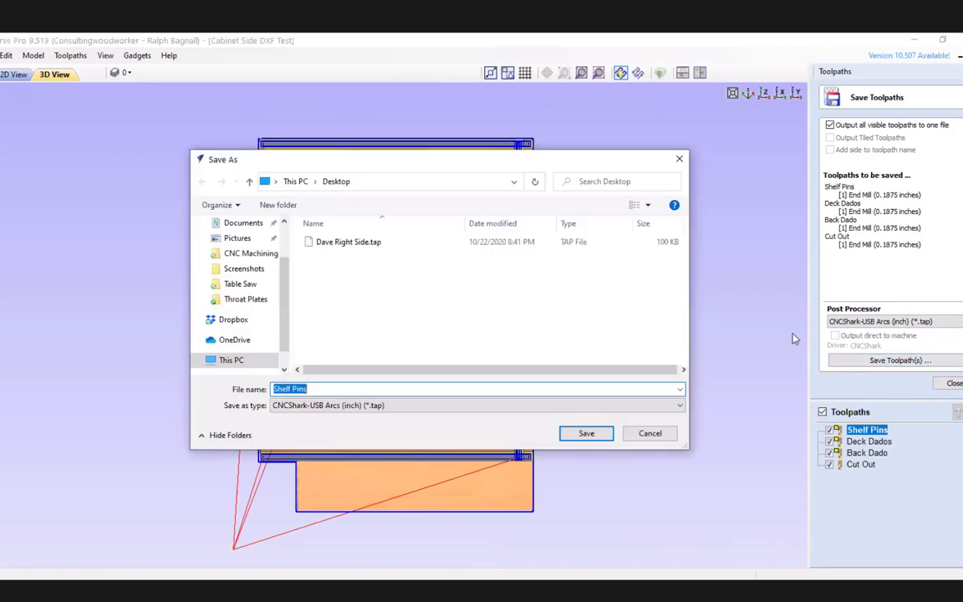
left_click(650, 434)
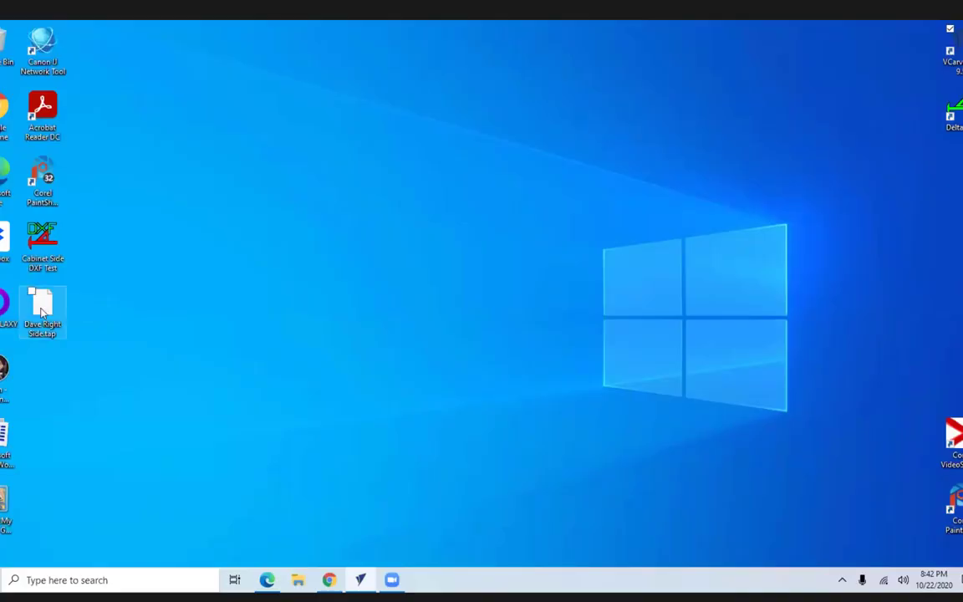
Step: Place the saved right side .tap file mid-desktop and open it in Notepad, always using that app for .tap files
left_click_drag(41, 311, 397, 260)
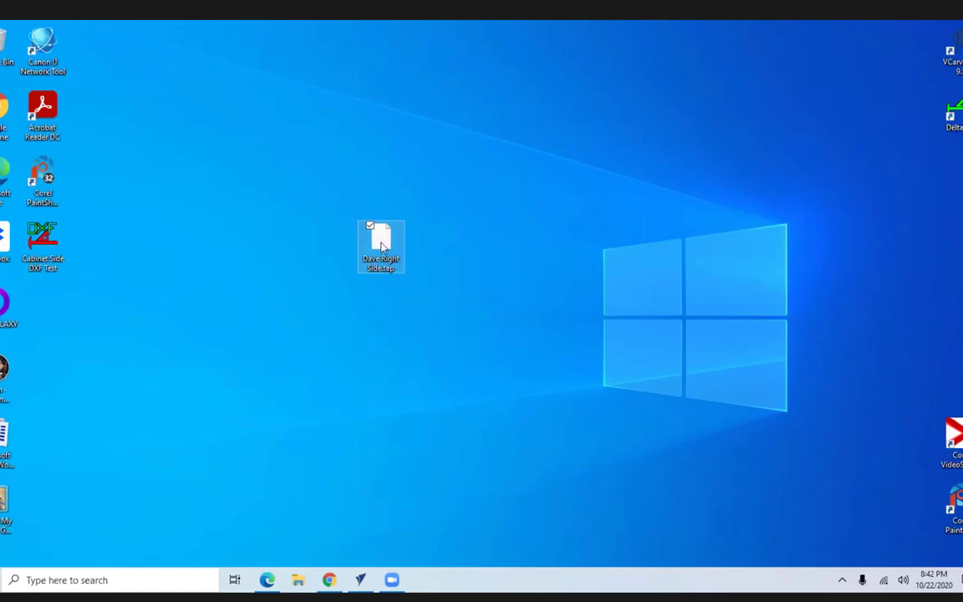
right_click(381, 245)
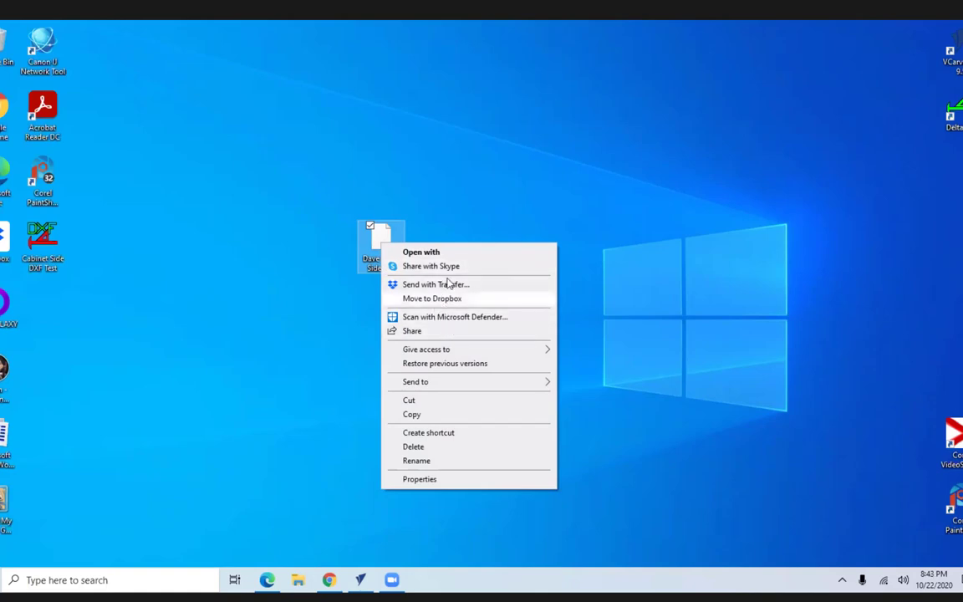
left_click(422, 252)
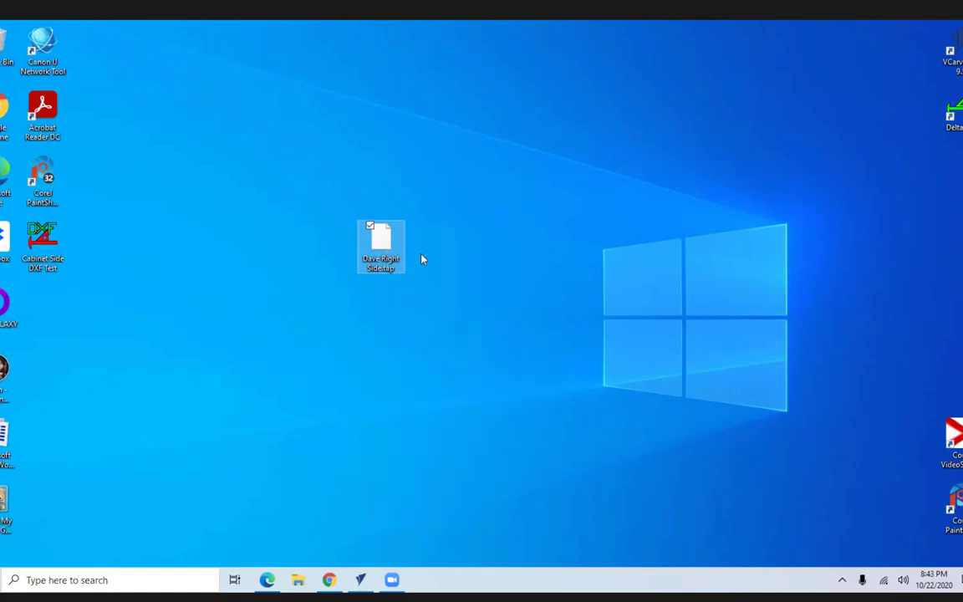
left_click(415, 215)
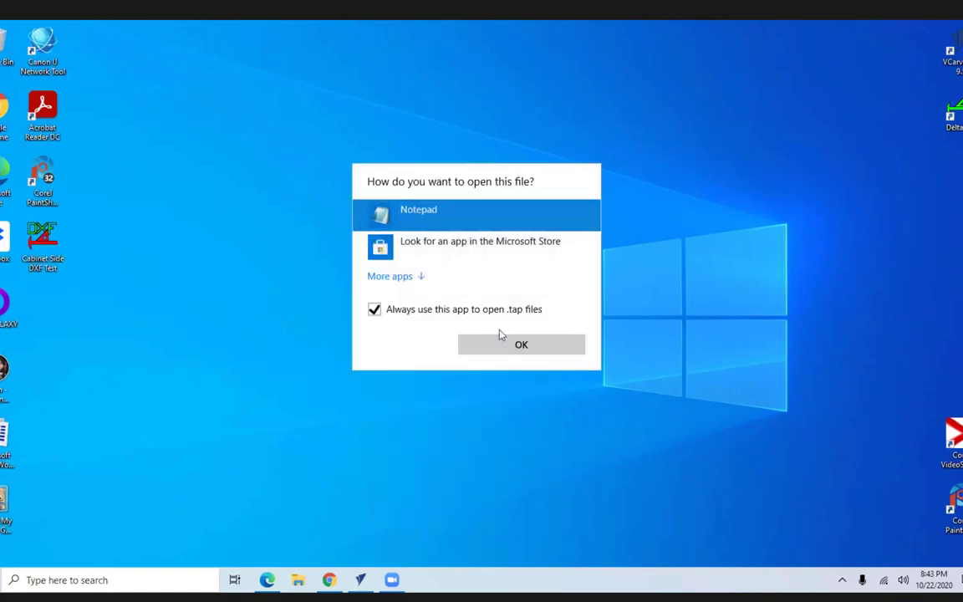
left_click(514, 350)
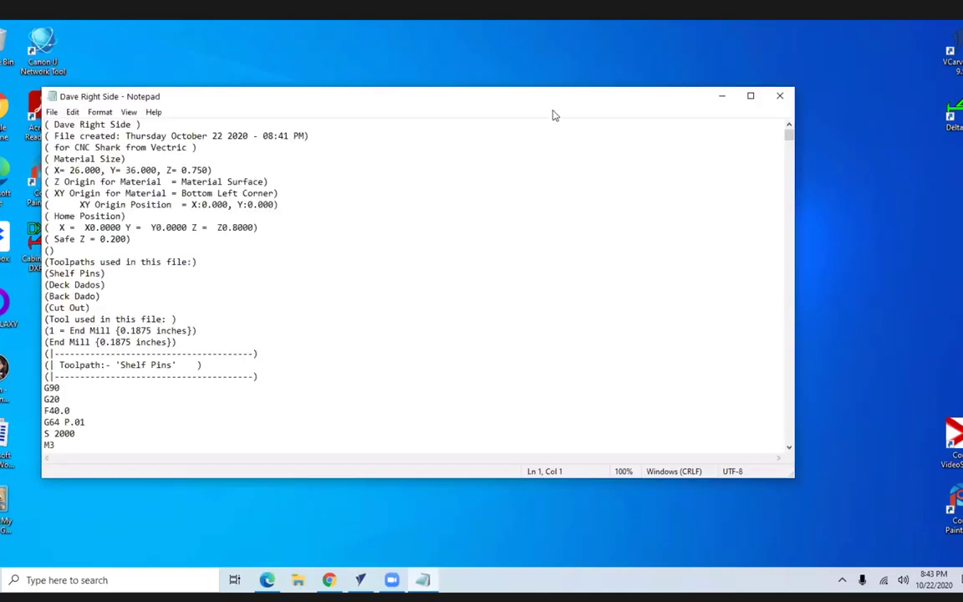
Step: Narrow the Notepad window to the width of the code and place it mid-desktop
left_click_drag(566, 94, 570, 67)
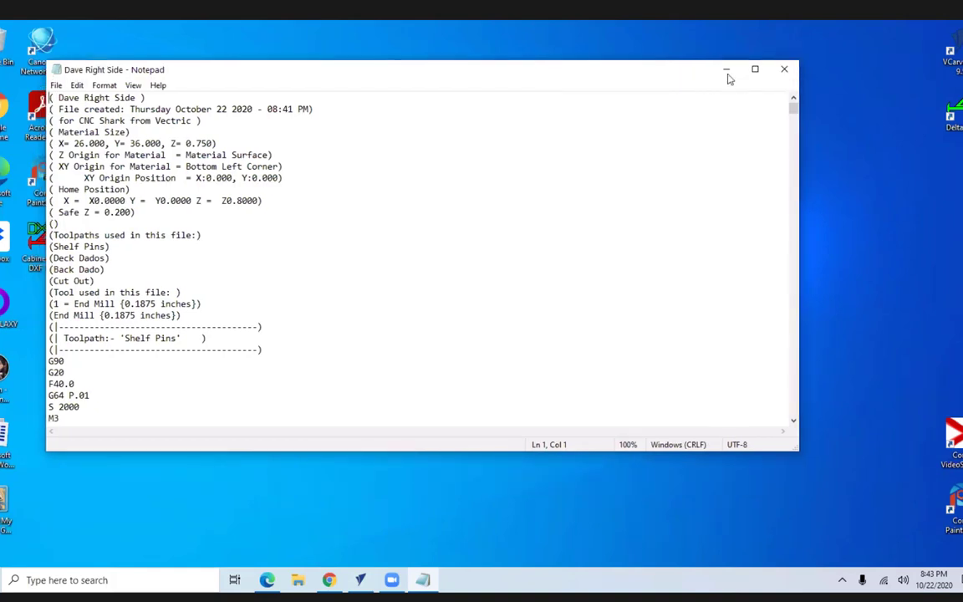
left_click_drag(798, 250, 361, 251)
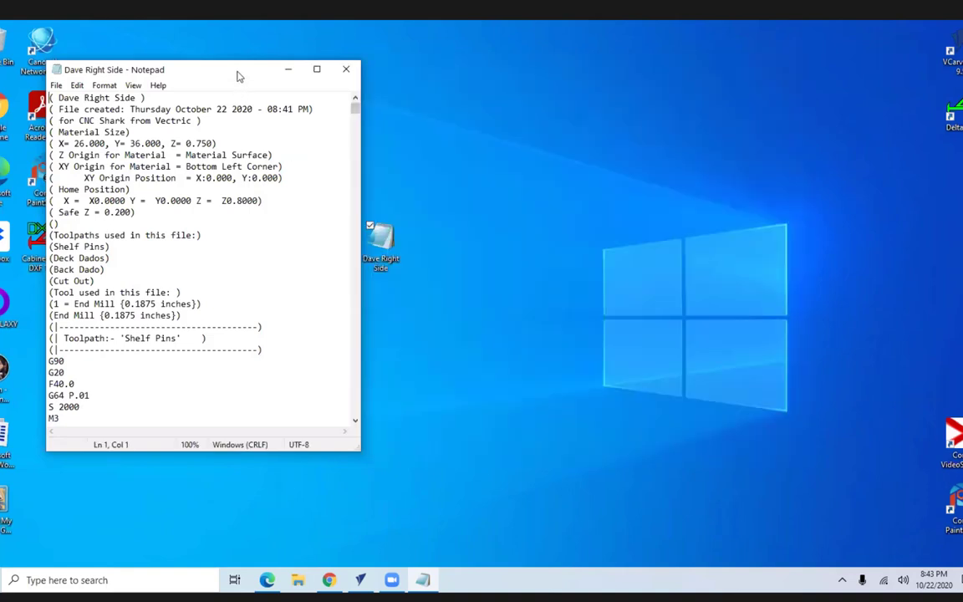
left_click_drag(228, 69, 489, 105)
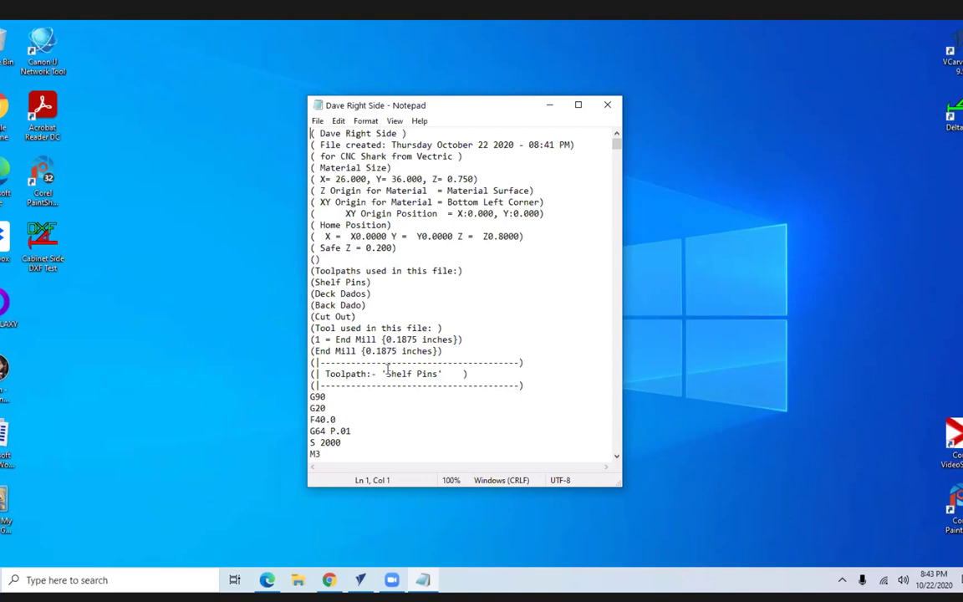
Step: Examine the G-code file's header and its Shelf Pins coordinates, feed rates and depths through to the last hole
scroll(564, 317, "down", 3)
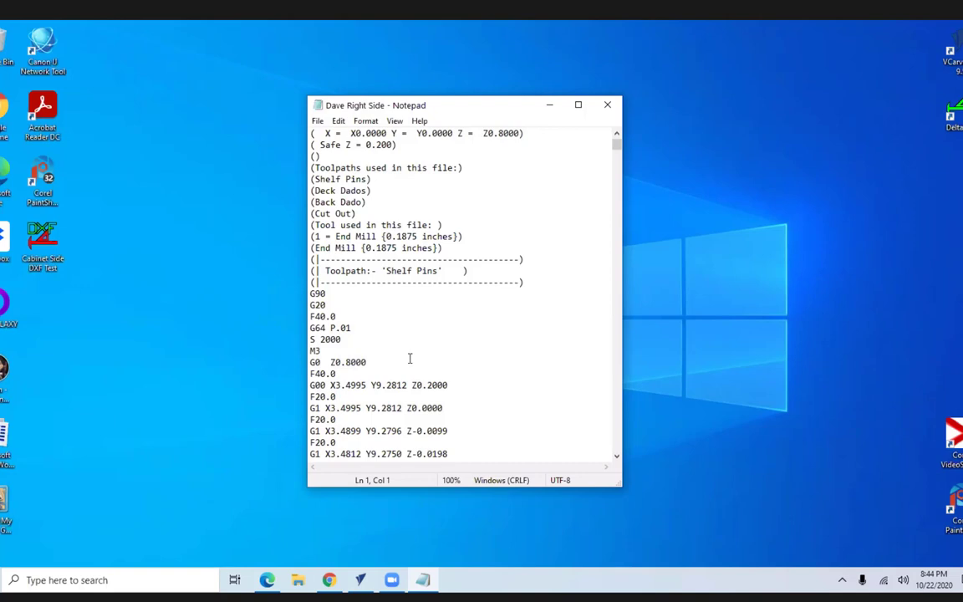
scroll(409, 358, "down", 2)
scroll(393, 357, "up", 1)
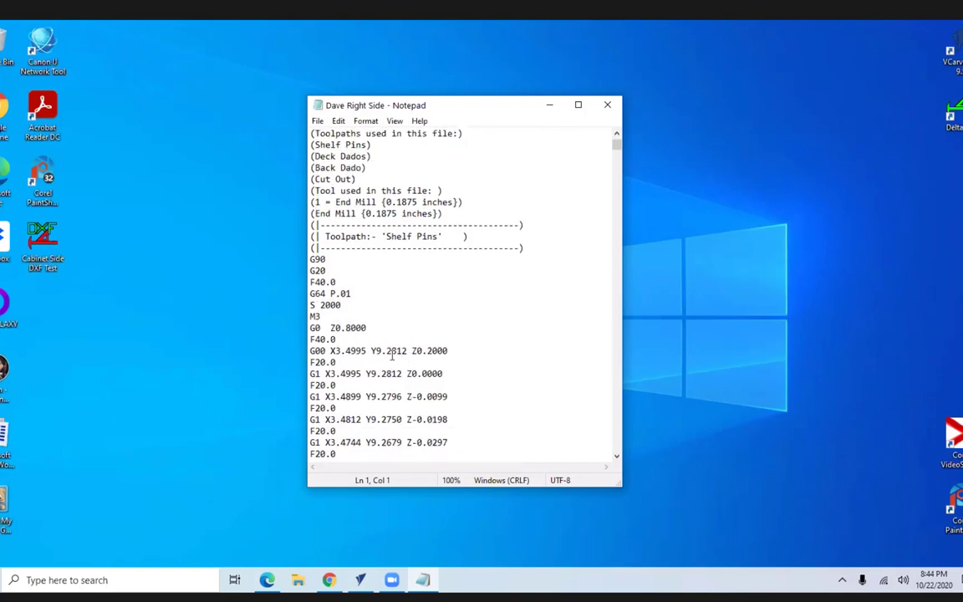
scroll(391, 356, "down", 1)
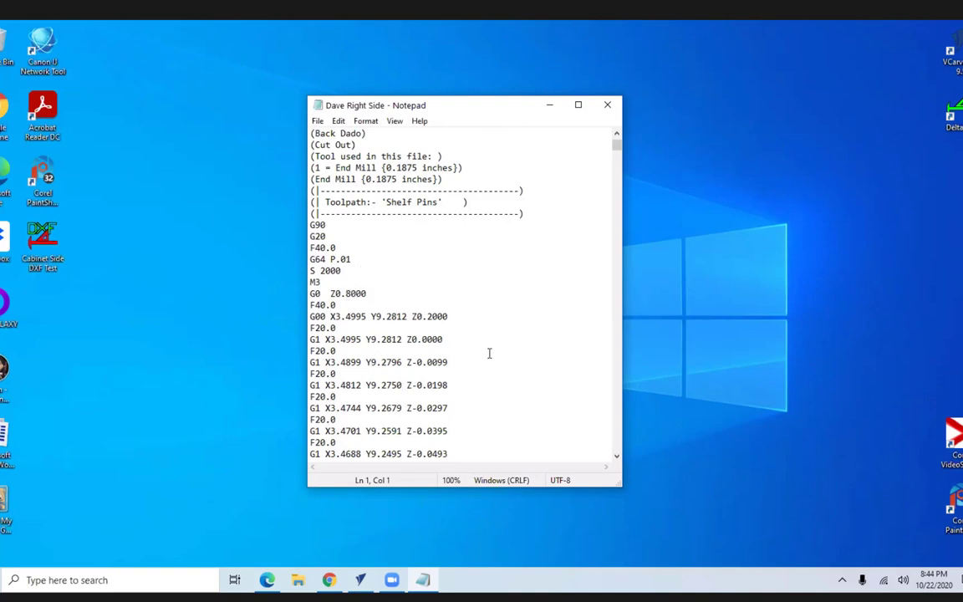
scroll(389, 322, "down", 20)
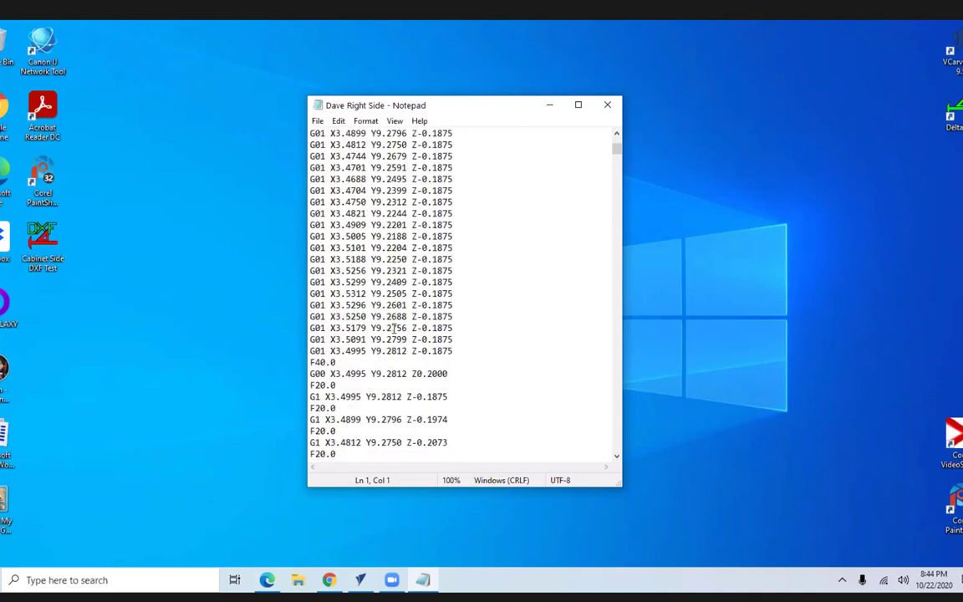
left_click_drag(617, 149, 623, 190)
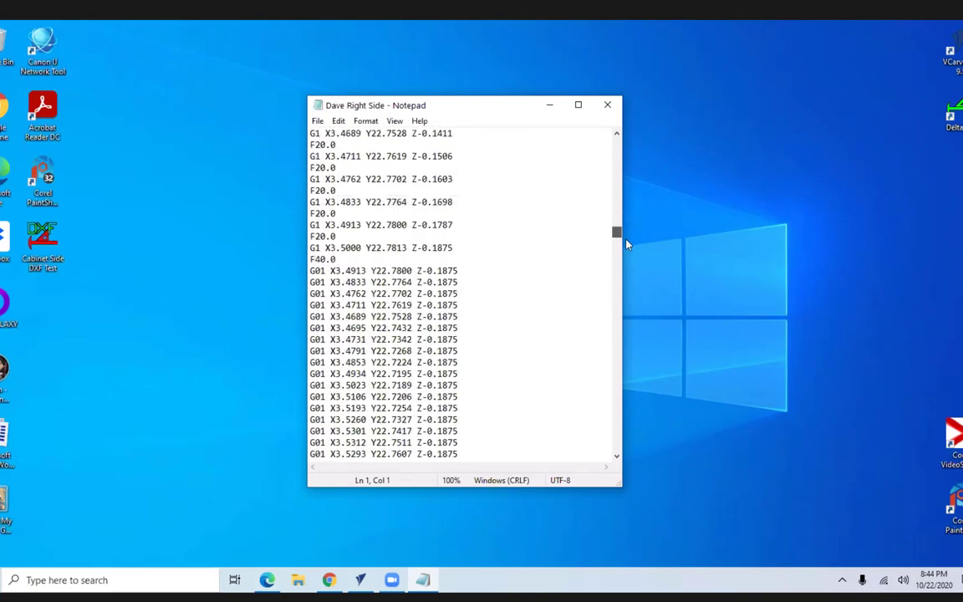
left_click_drag(623, 278, 595, 368)
scroll(549, 322, "up", 4)
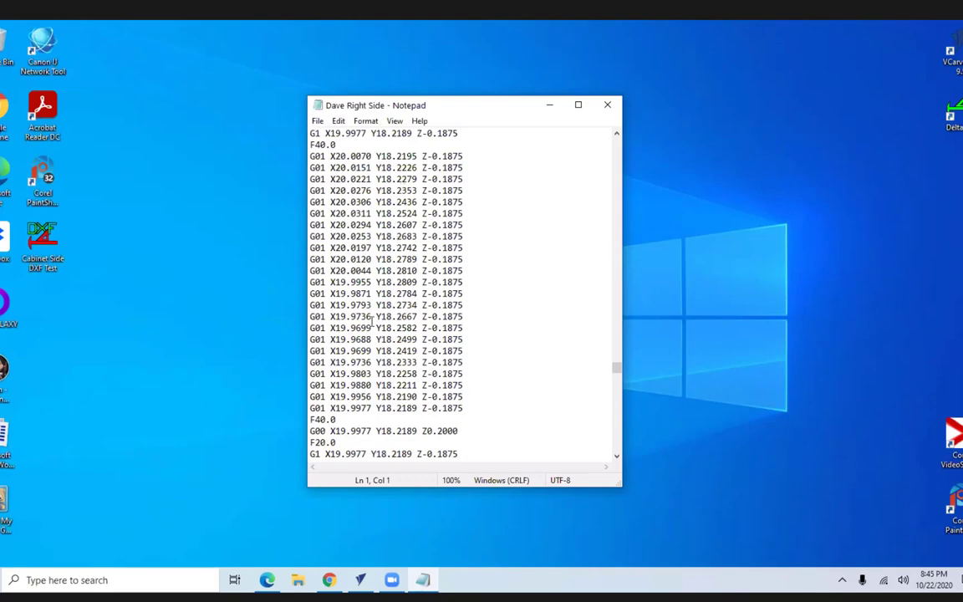
scroll(397, 361, "down", 20)
scroll(414, 347, "down", 15)
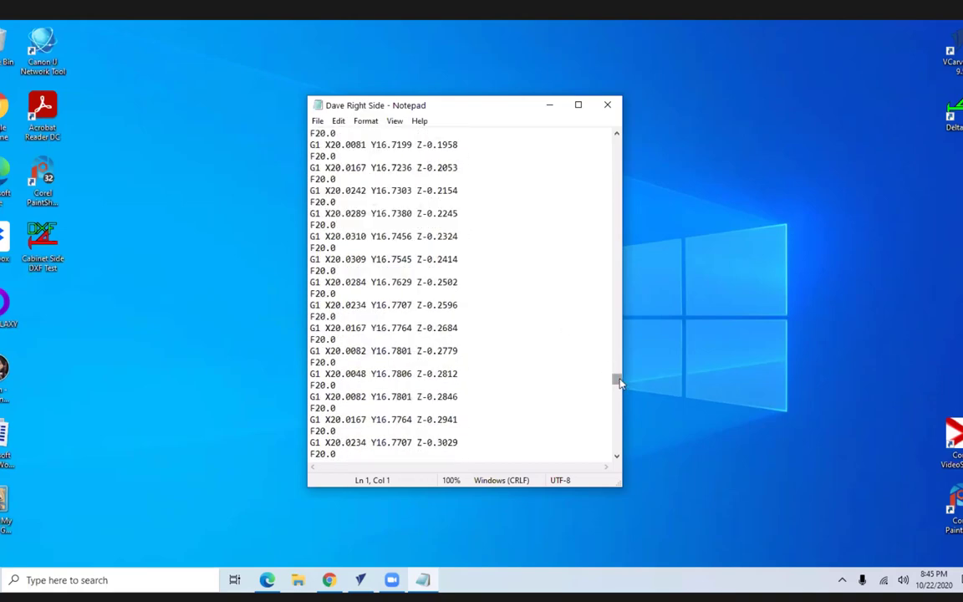
left_click_drag(617, 380, 614, 428)
scroll(571, 398, "down", 8)
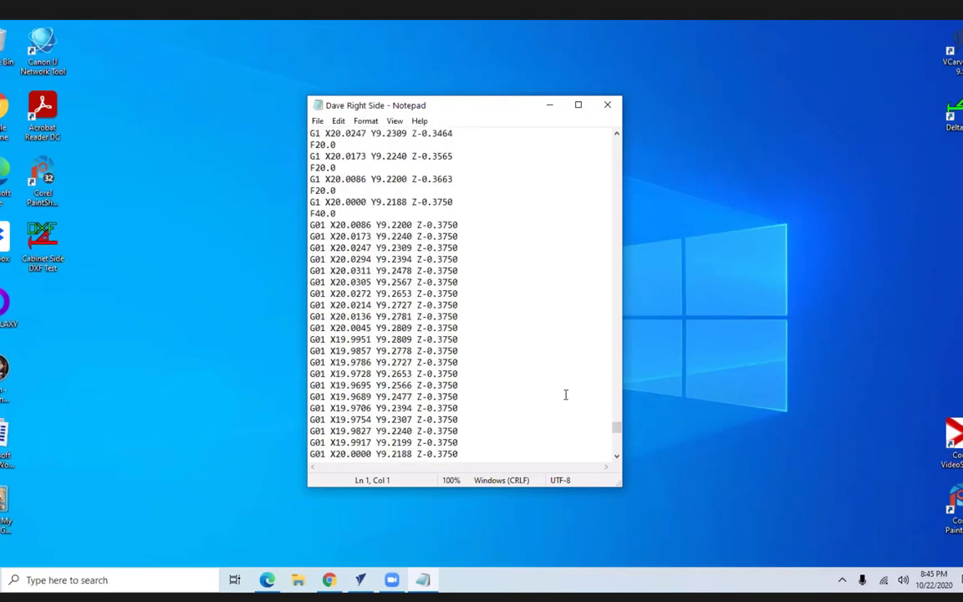
Step: Read the Deck Dados, Back Dado and Cut Out sections of the G-code through to the end of the program
scroll(565, 395, "down", 1)
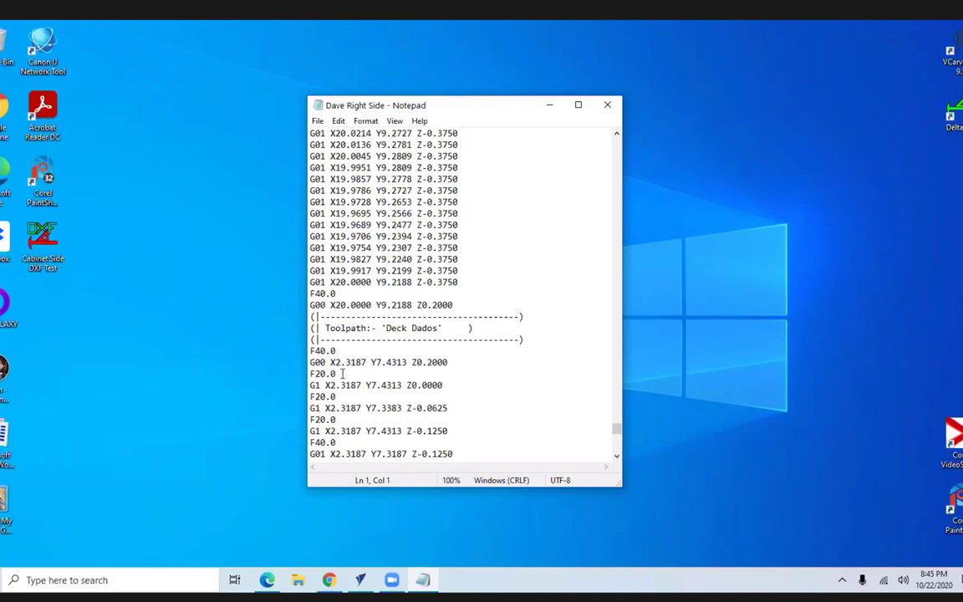
scroll(356, 386, "down", 13)
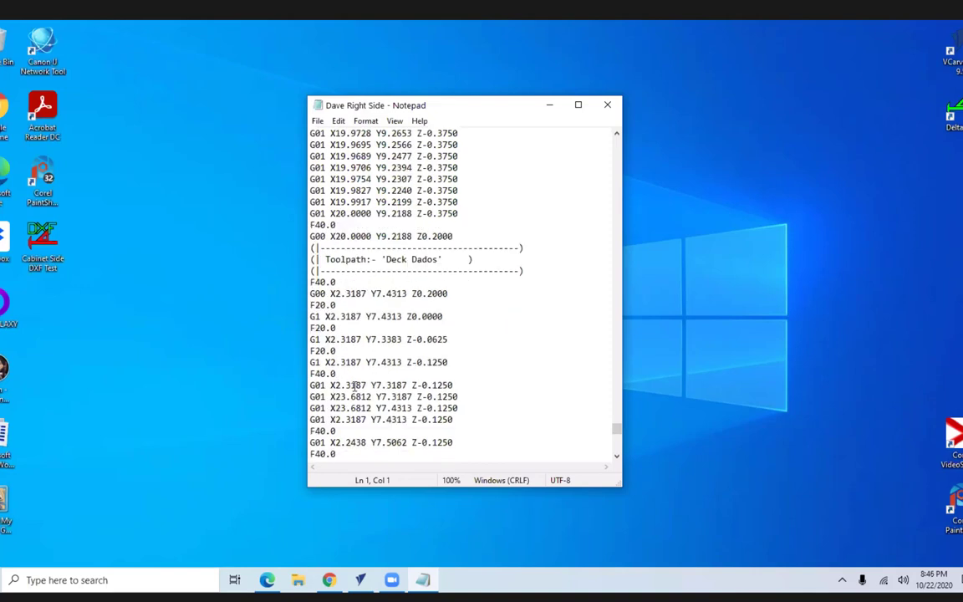
scroll(360, 381, "down", 8)
scroll(434, 360, "down", 20)
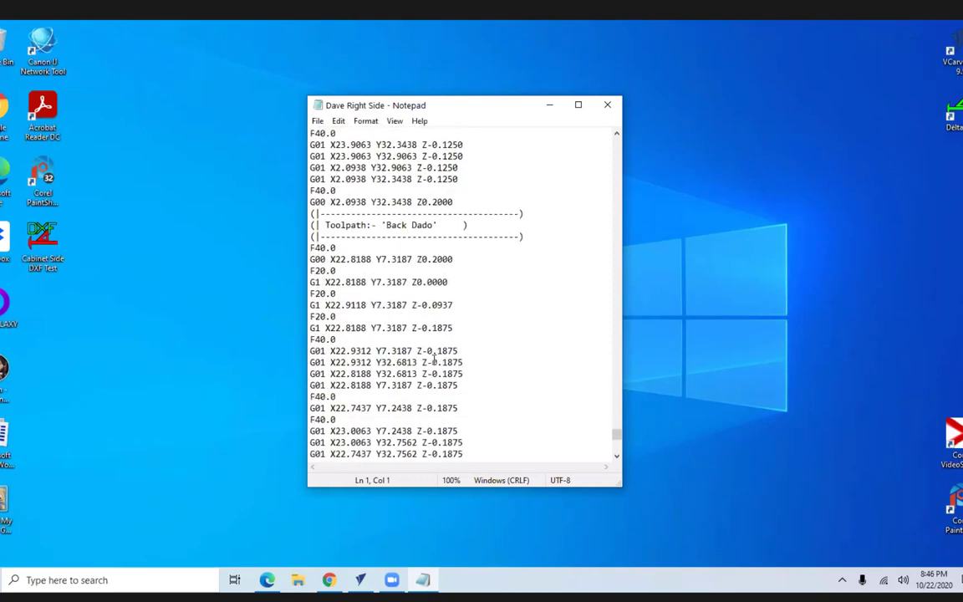
scroll(434, 359, "down", 20)
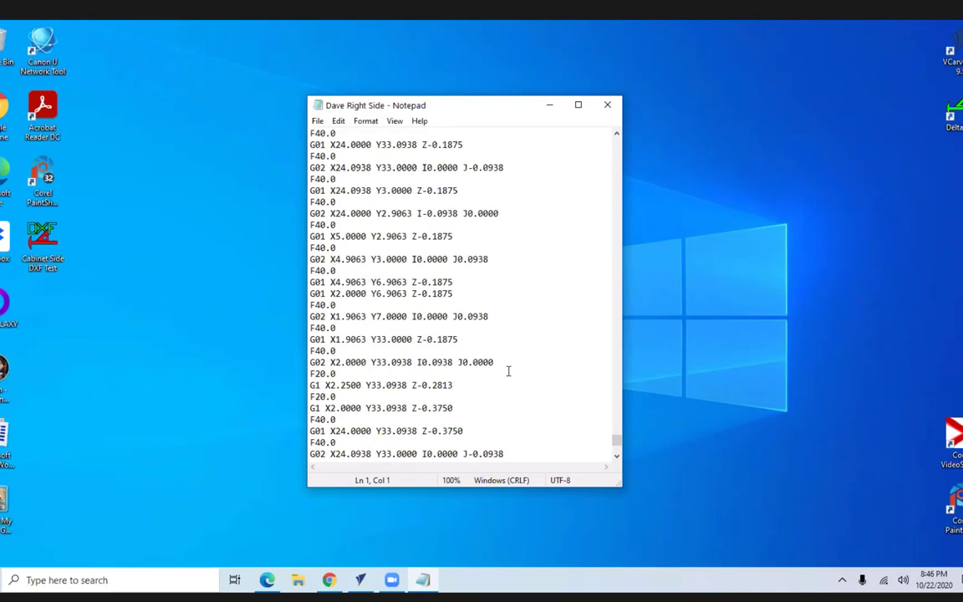
scroll(500, 367, "down", 1)
scroll(499, 367, "down", 20)
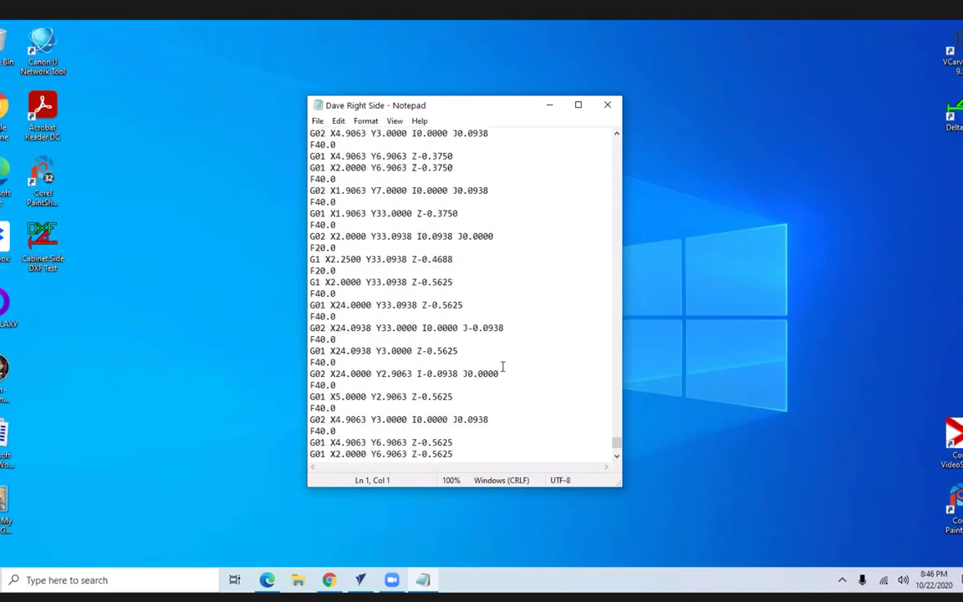
scroll(504, 368, "down", 5)
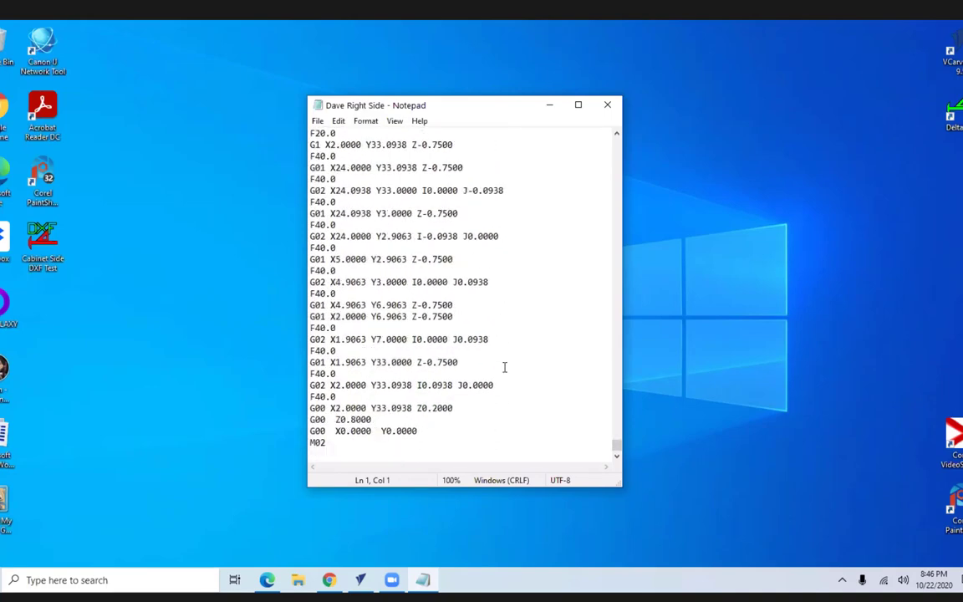
Step: Go back to the start of the G-code, review the first Shelf Pins moves and switch back to VCarve Pro
scroll(506, 371, "up", 20)
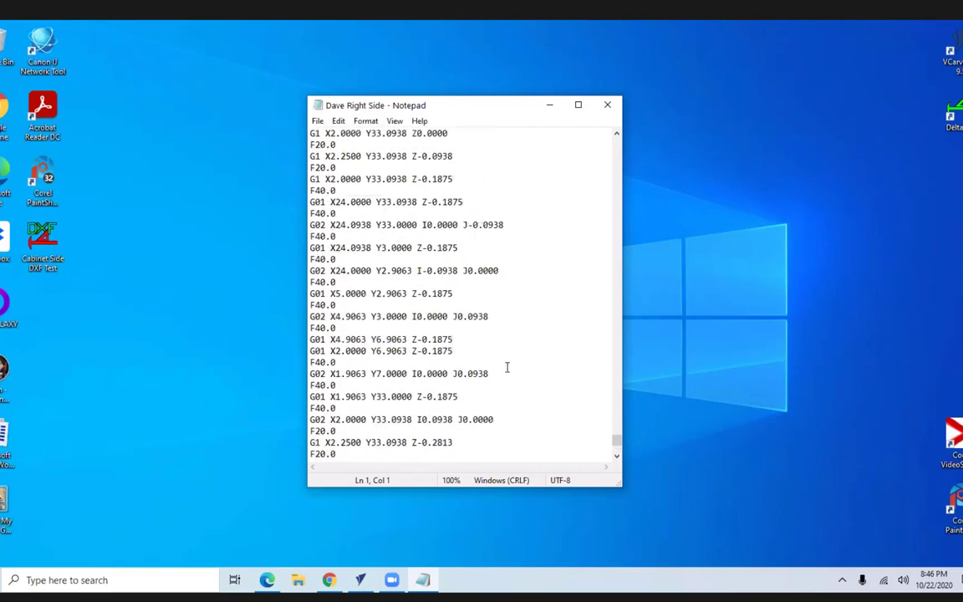
scroll(506, 366, "up", 20)
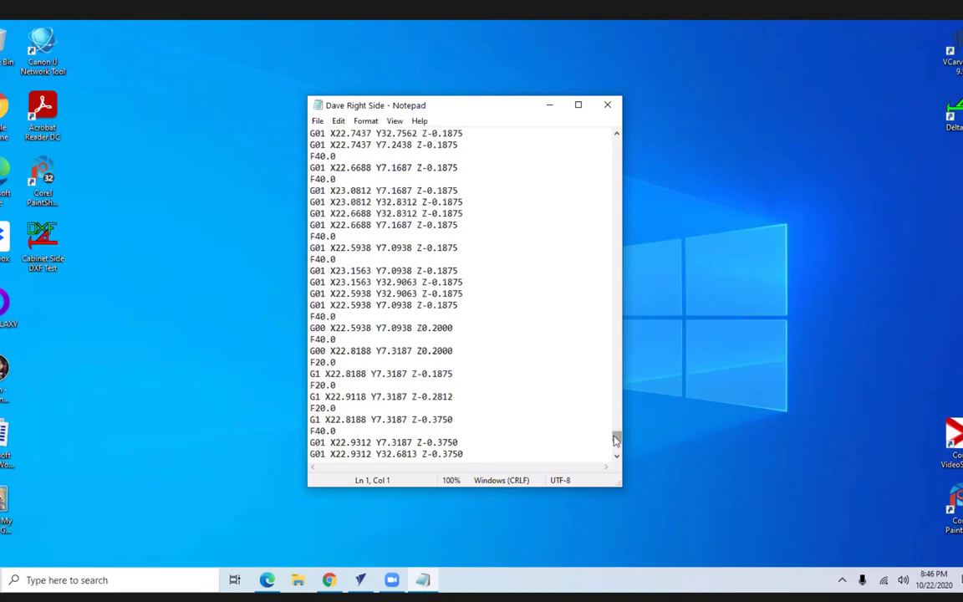
scroll(557, 364, "up", 20)
key("ctrl+Home")
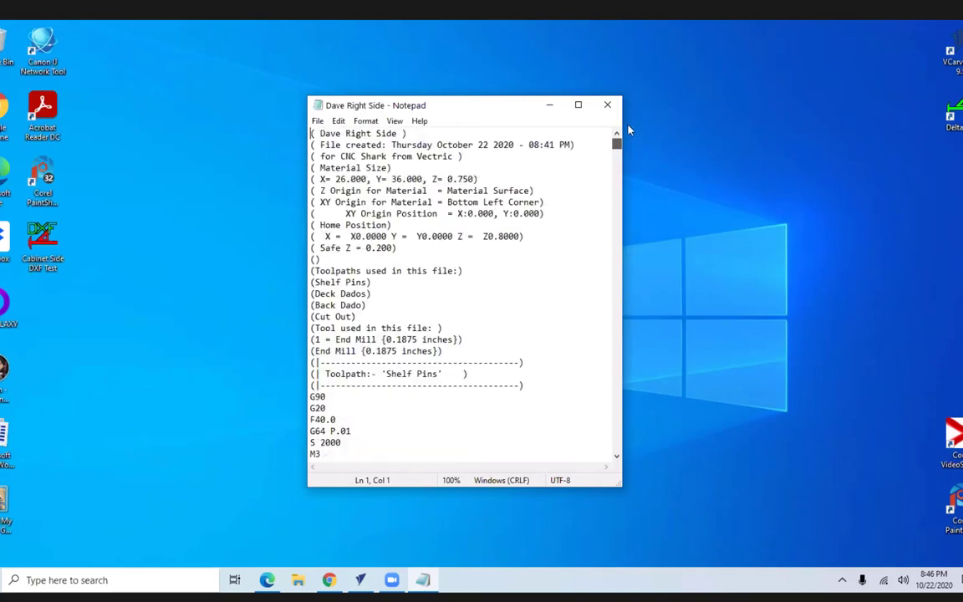
scroll(443, 208, "down", 12)
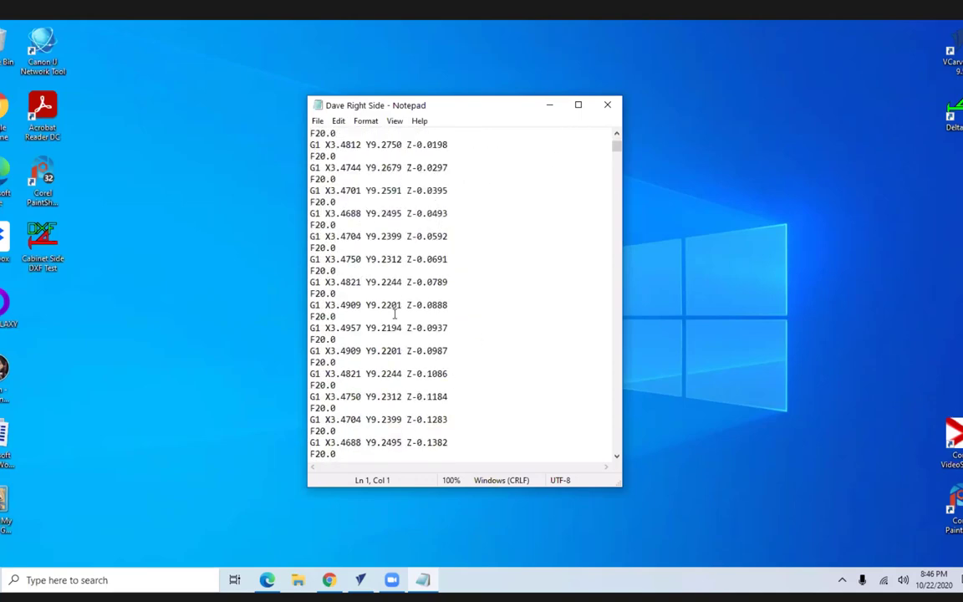
scroll(435, 326, "down", 18)
scroll(399, 311, "down", 13)
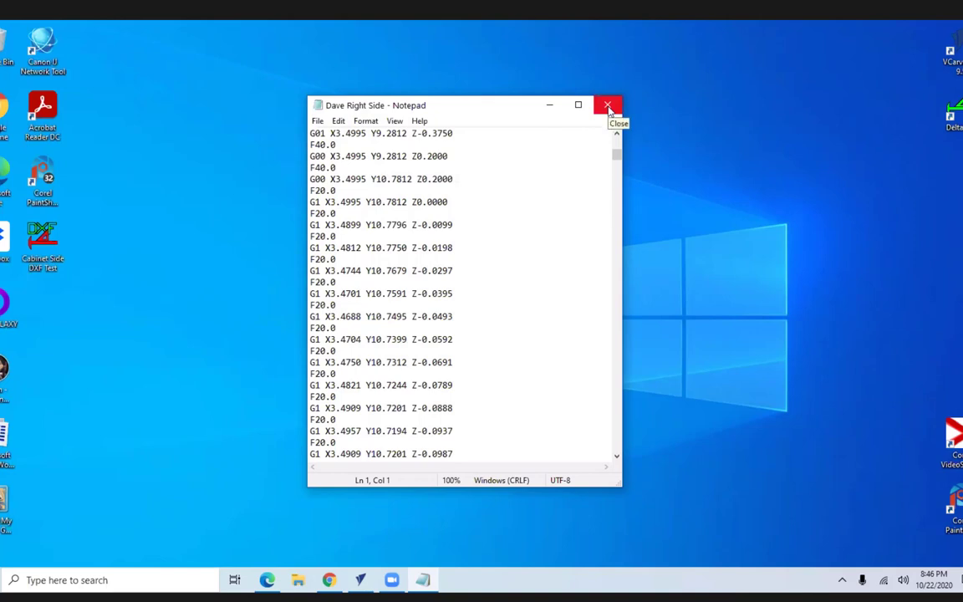
left_click(362, 580)
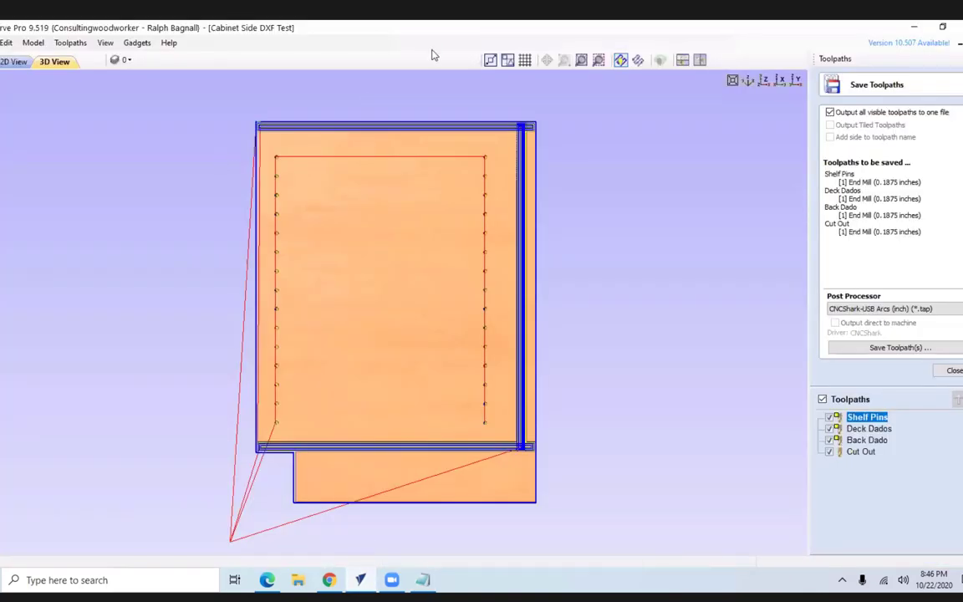